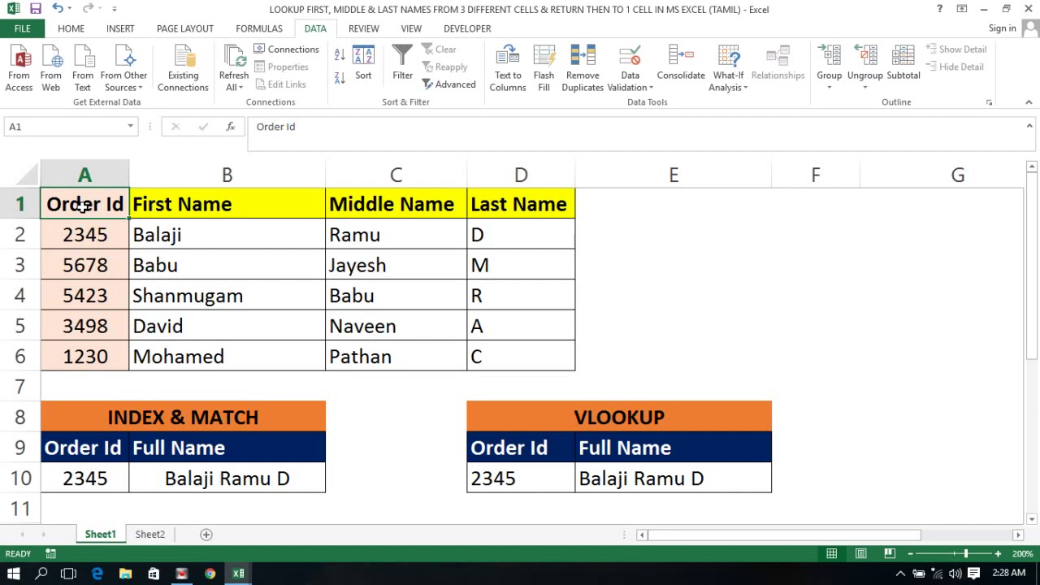
Examine the source table A1:D6 with its Order Id, First Name, Middle Name and Last Name columns.
left_click(49, 208)
left_click(143, 237)
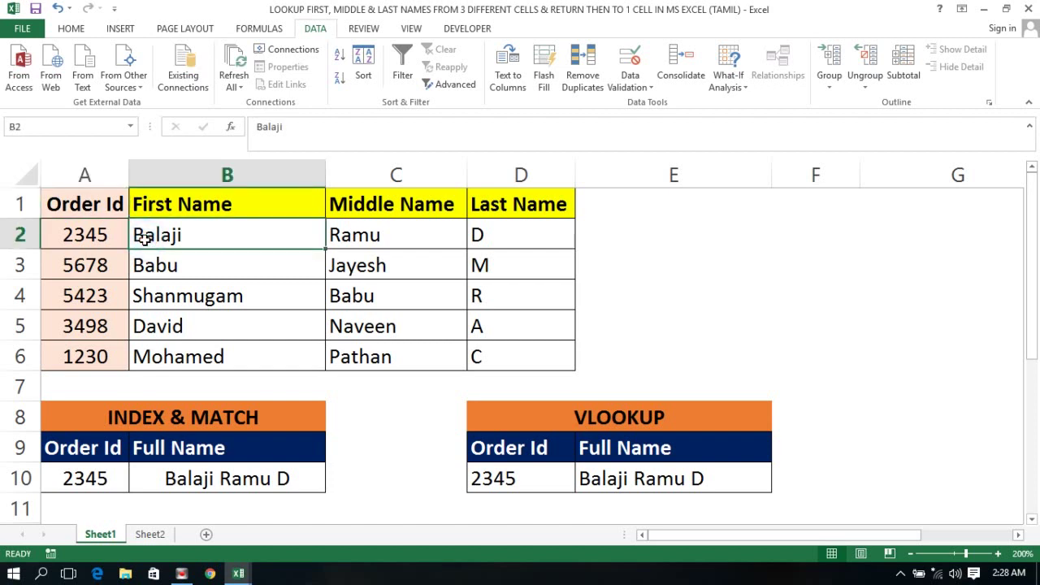
left_click(200, 479)
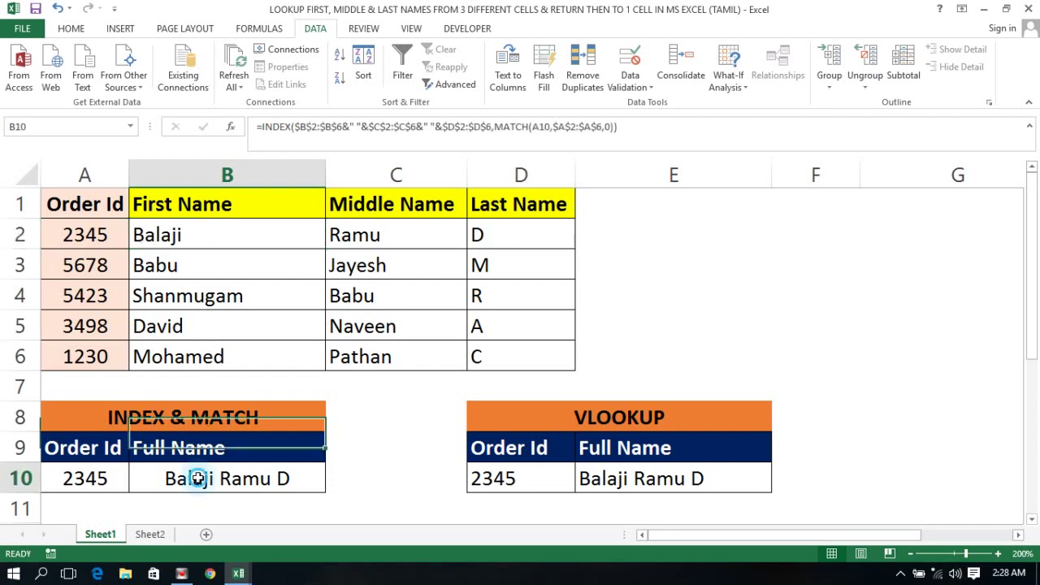
left_click(100, 176)
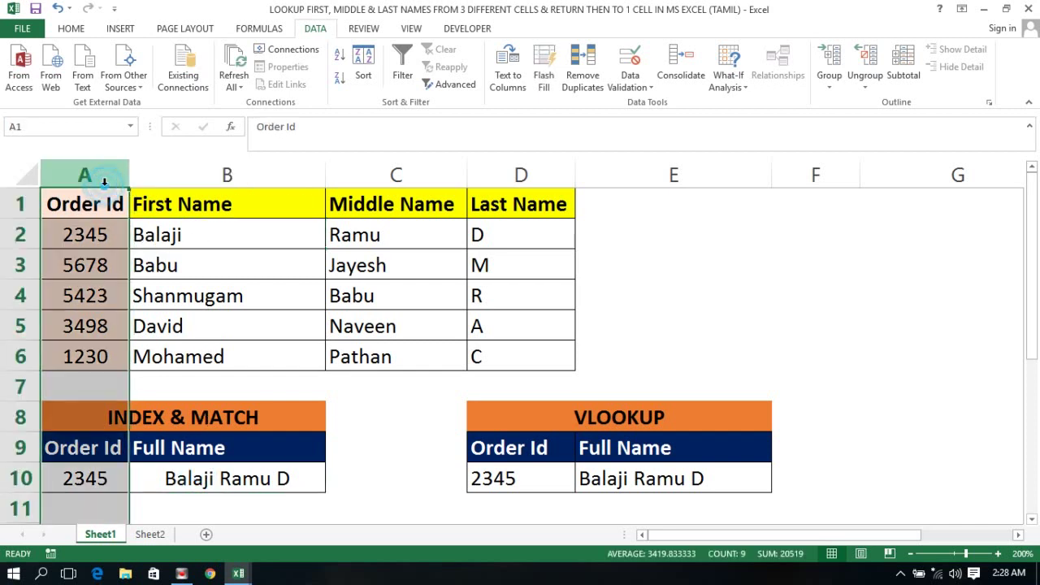
left_click(98, 191)
key("ctrl+shift+Down")
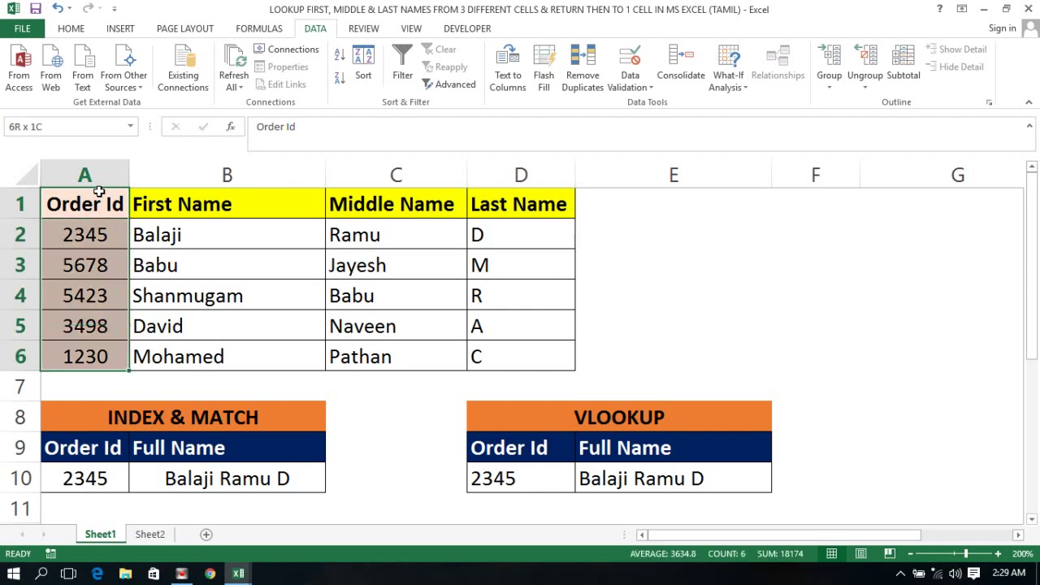
key("ctrl+shift+Right")
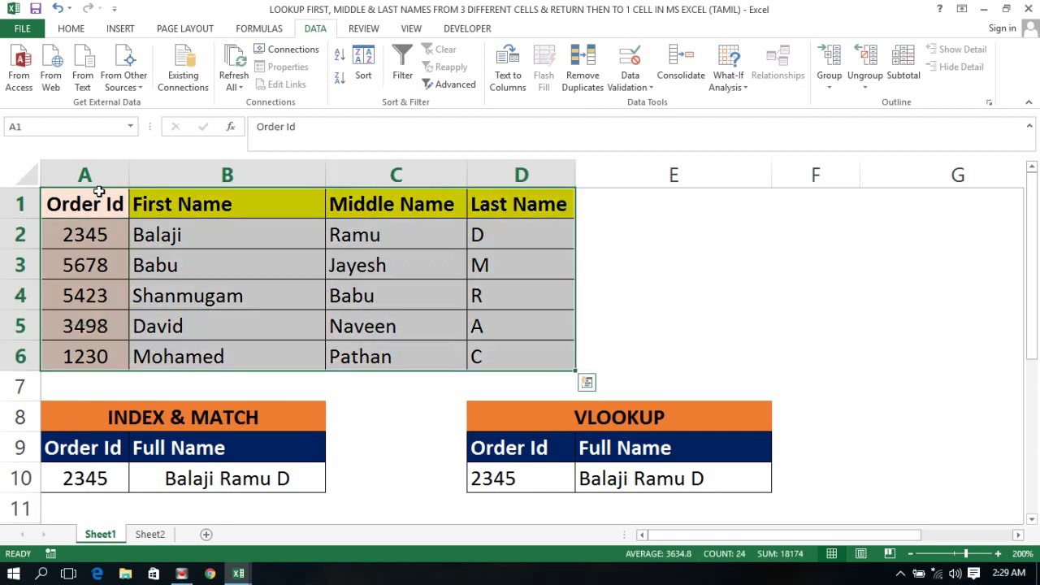
key("Right")
key("Left")
key("Down")
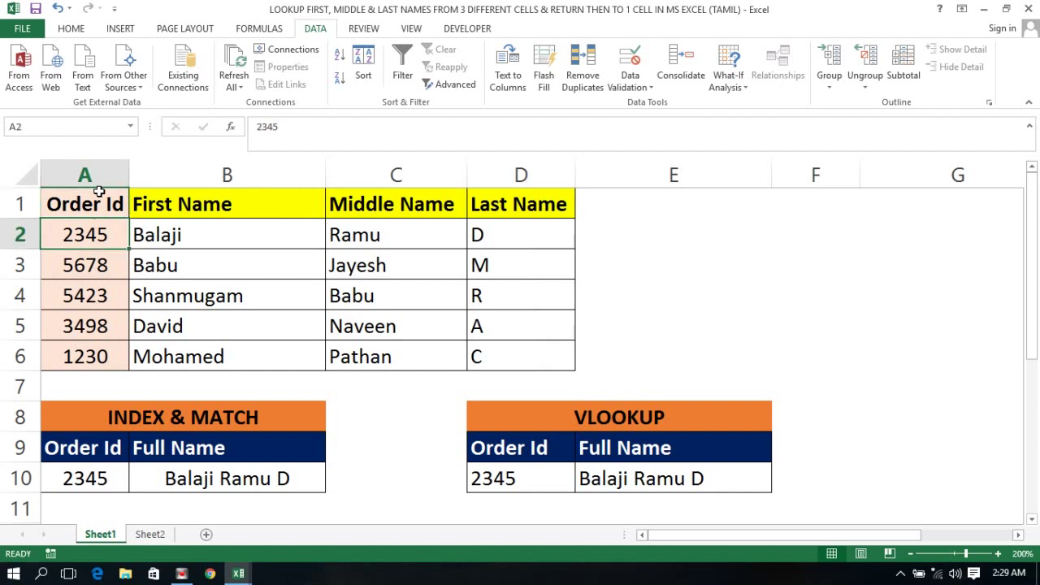
key("ctrl+shift+Down")
key("Right")
key("Left")
key("Up")
key("ctrl+shift+Down")
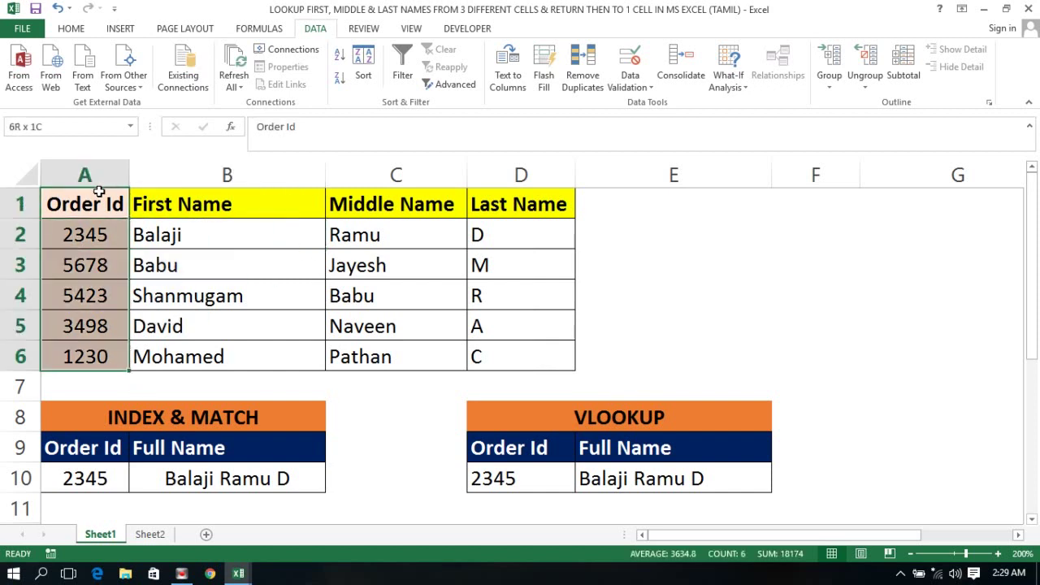
key("ctrl+shift+Right")
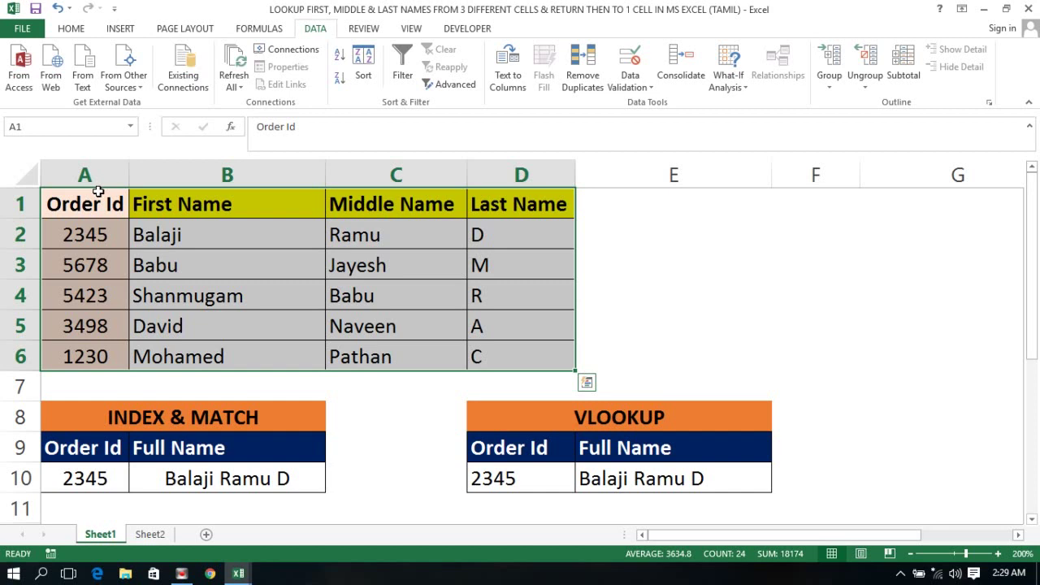
Inspect the full name lookup cells B10 under INDEX & MATCH and E10 under VLOOKUP.
left_click(191, 470)
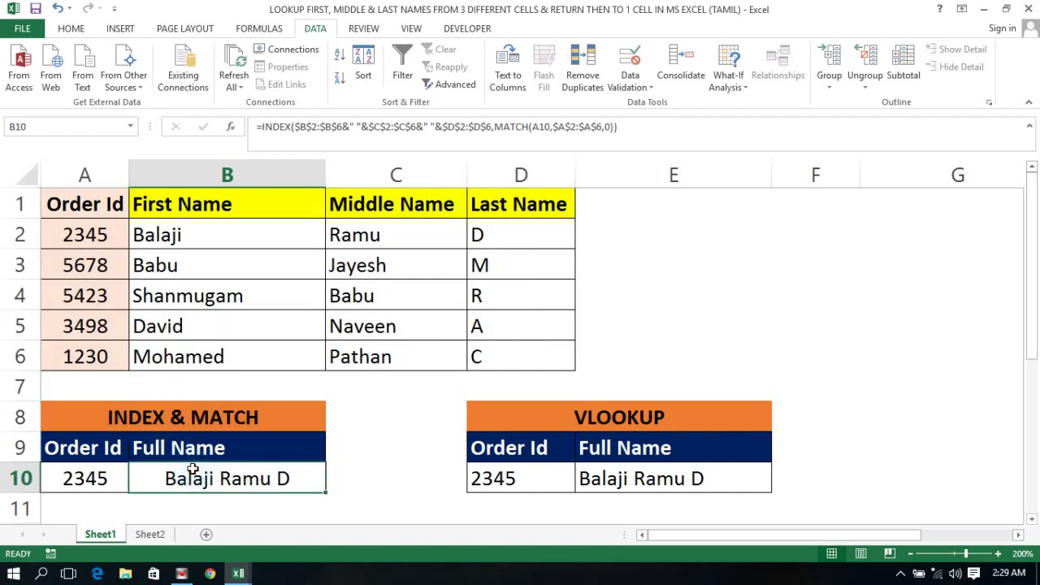
left_click(392, 411)
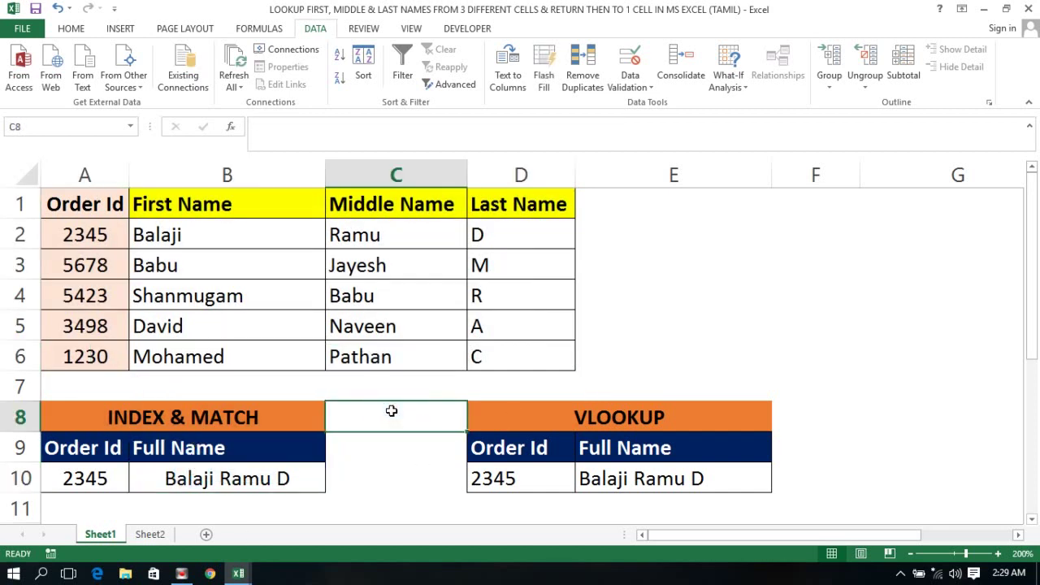
left_click(195, 429)
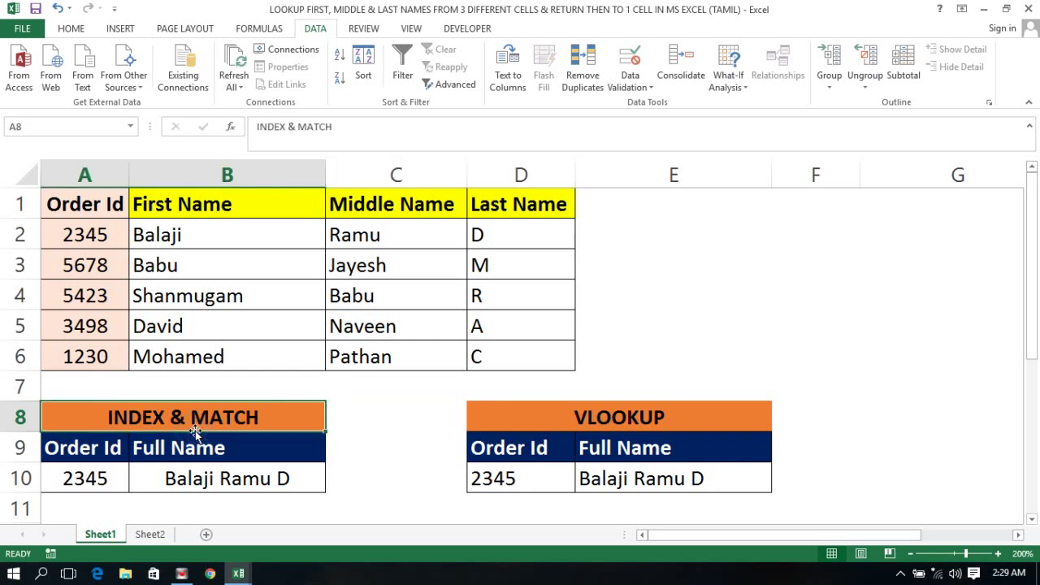
left_click(161, 445)
left_click(167, 477)
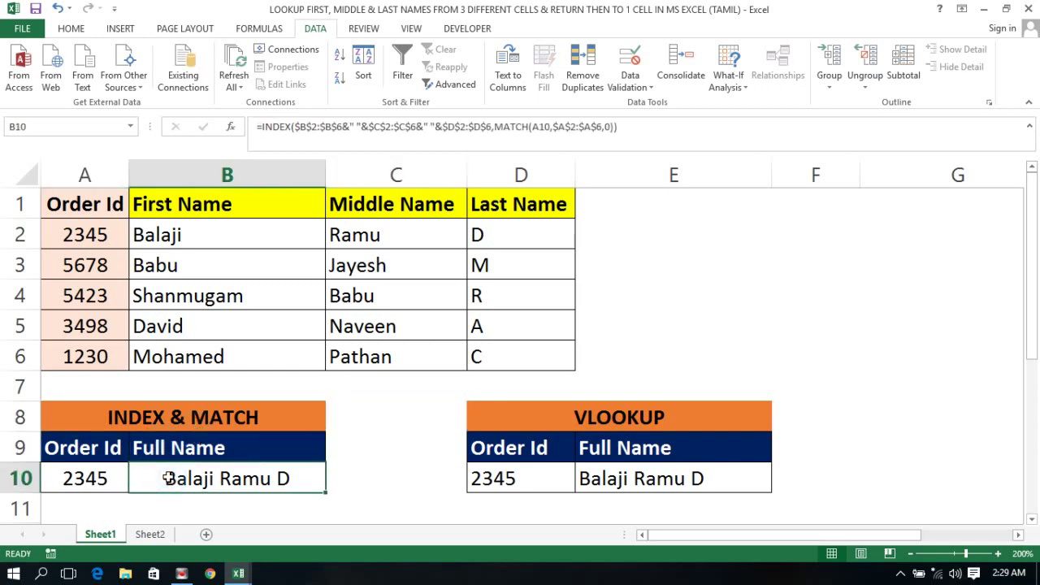
left_click(589, 478)
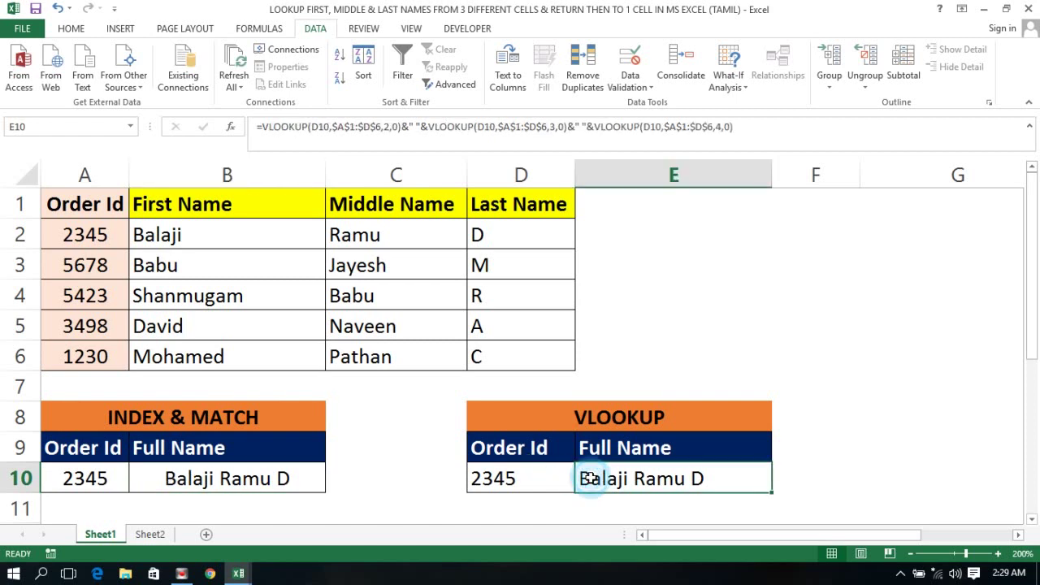
left_click(364, 436)
Choose row 5's order ID in A10 and compare the INDEX & MATCH full name with that record's three name cells.
left_click(95, 472)
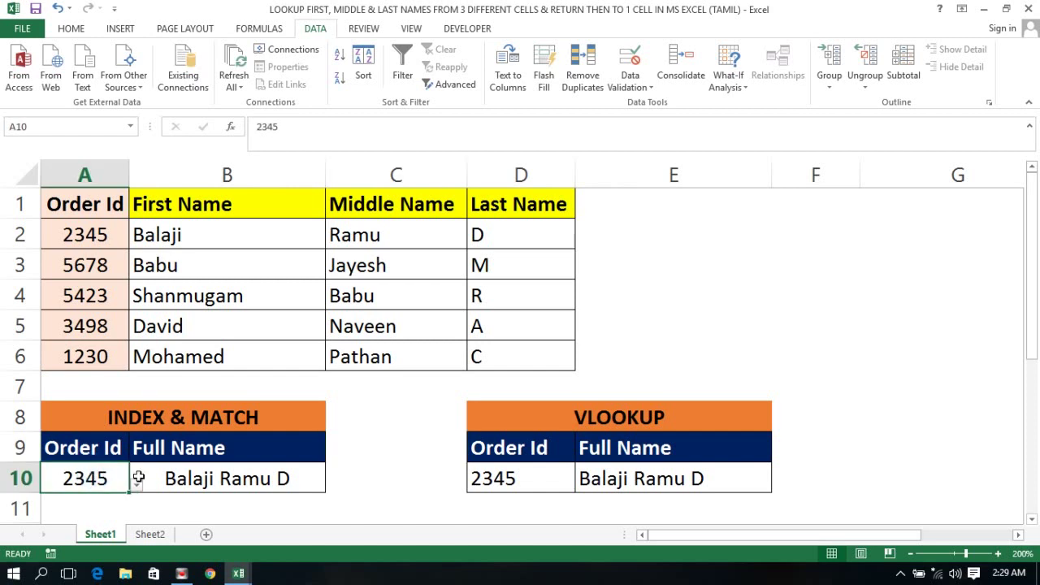
left_click(136, 485)
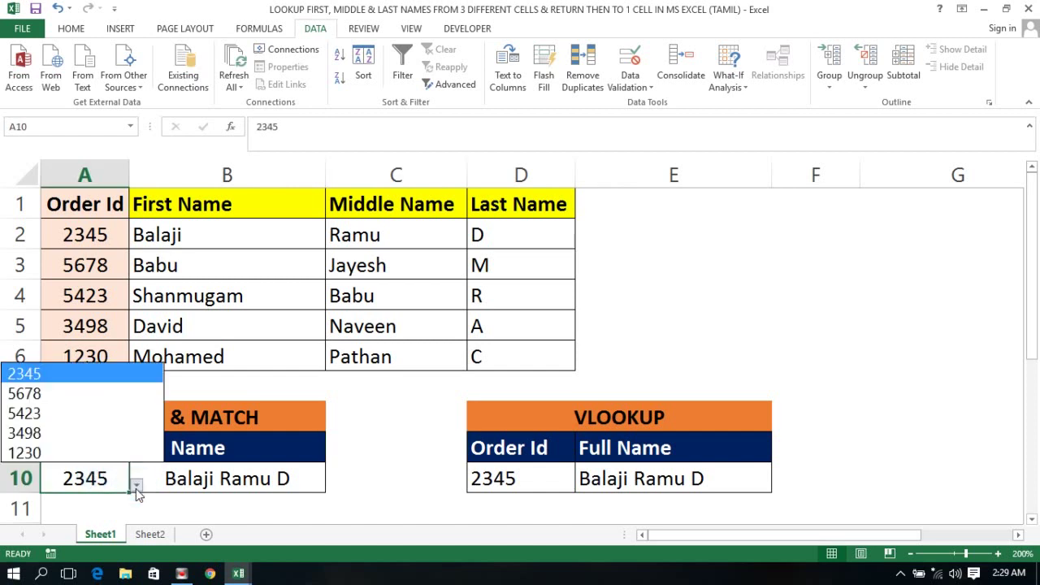
left_click(34, 435)
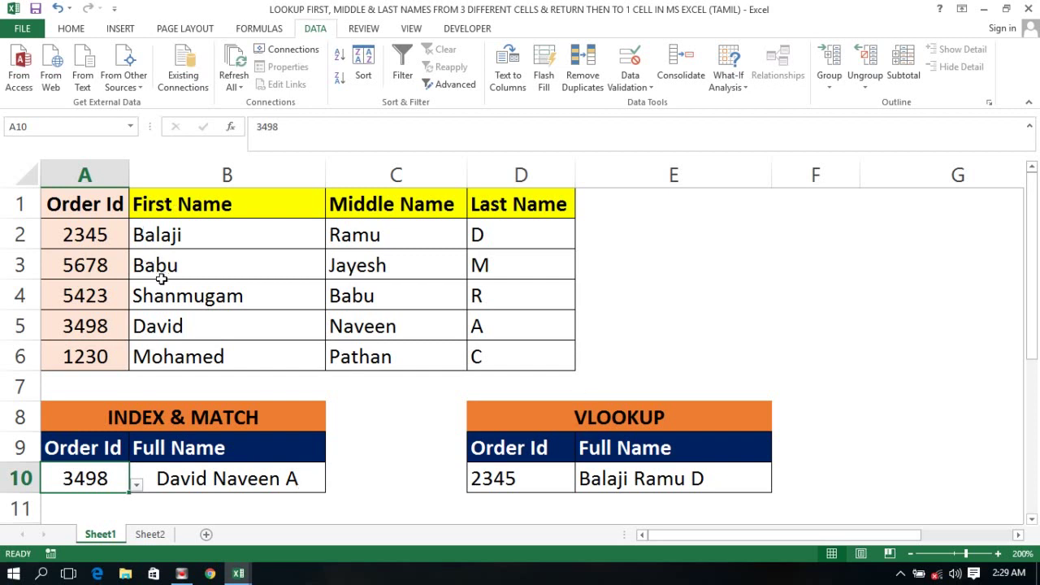
left_click(57, 327)
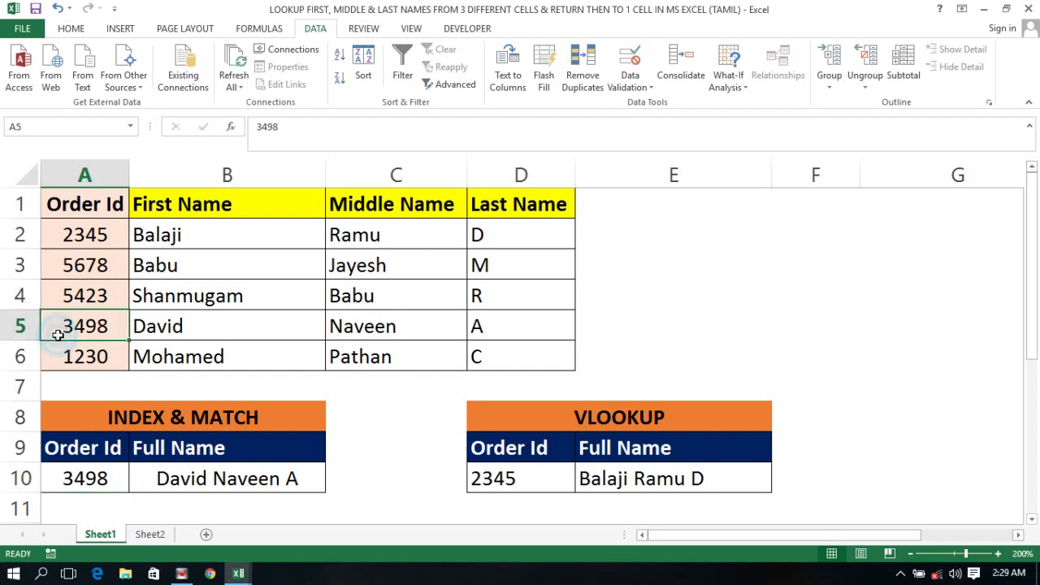
left_click(167, 333)
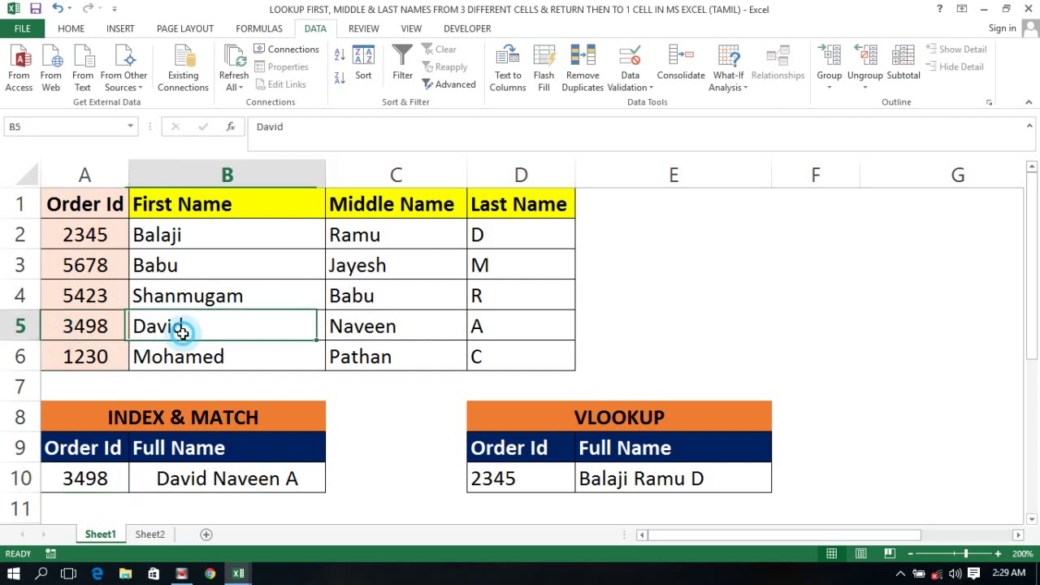
left_click(360, 332)
left_click(493, 322)
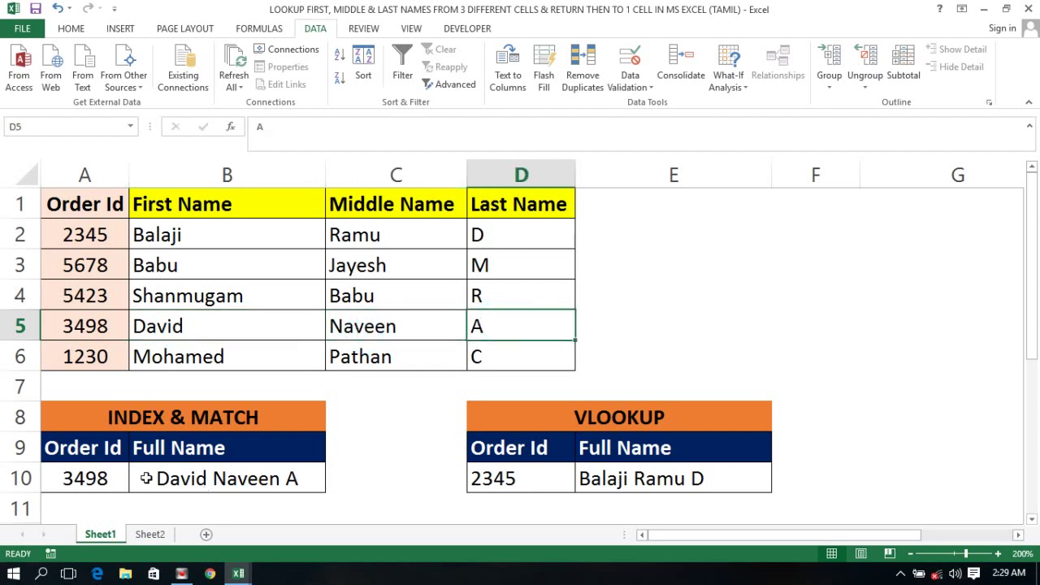
left_click(117, 478)
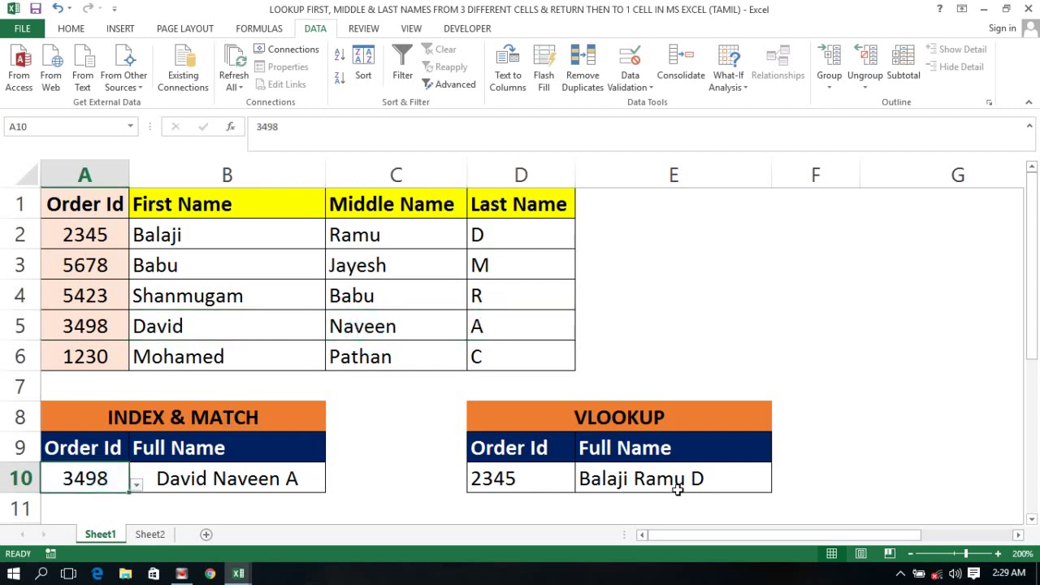
Choose row 5's order ID in D10 to test the VLOOKUP full name result.
left_click(560, 482)
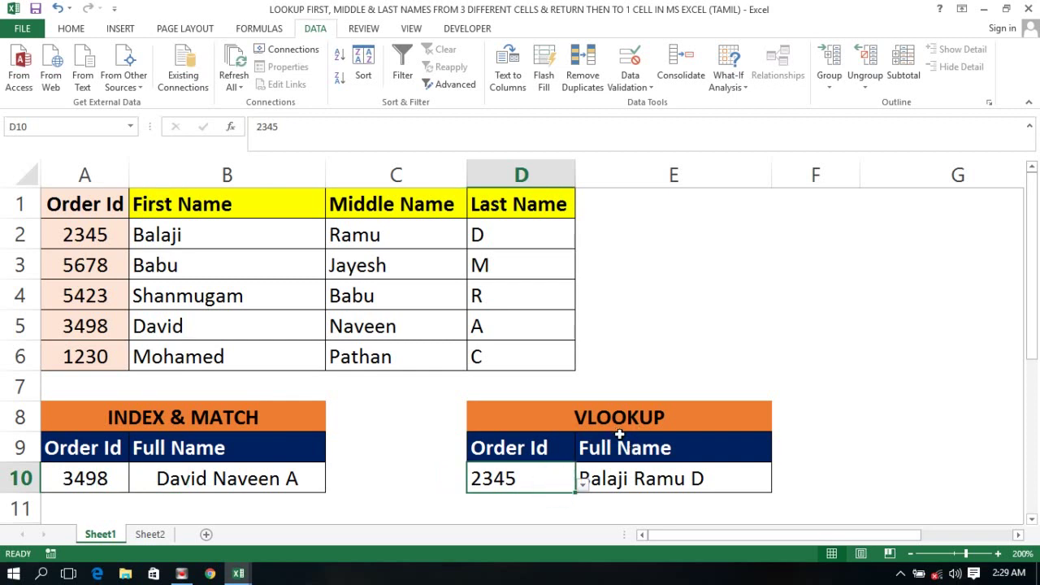
left_click(583, 484)
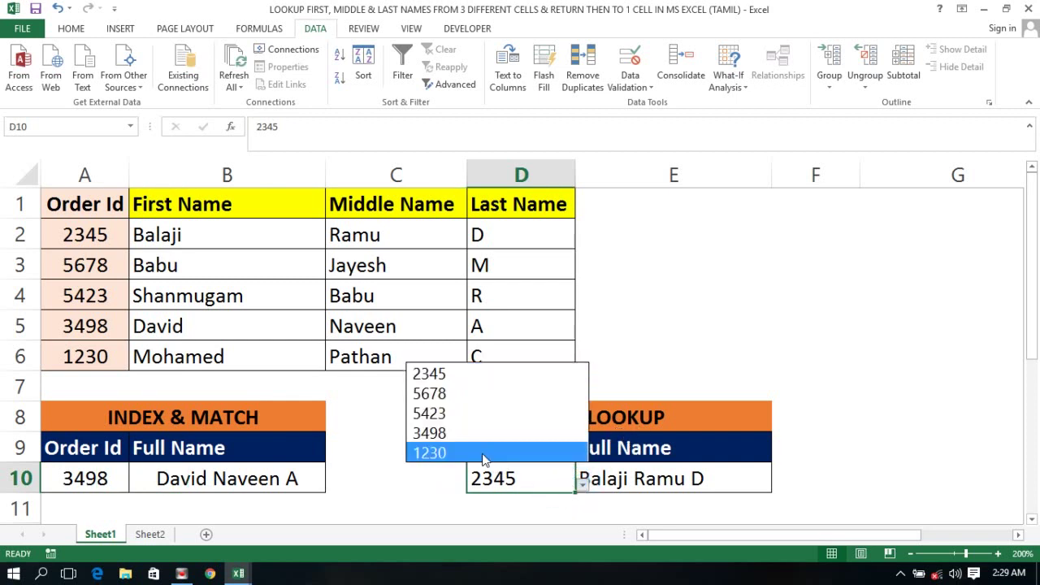
left_click(450, 433)
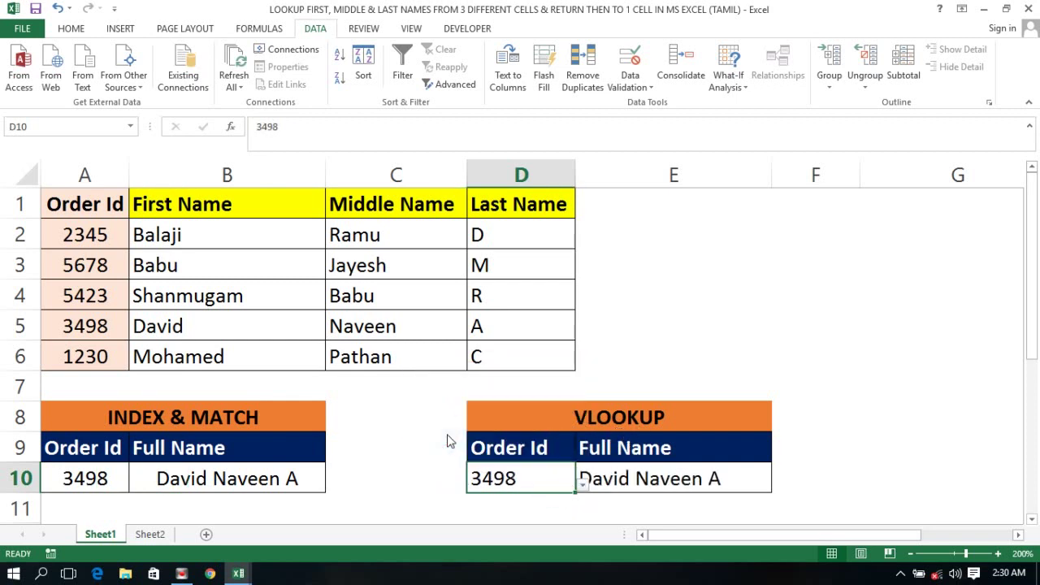
left_click(674, 509)
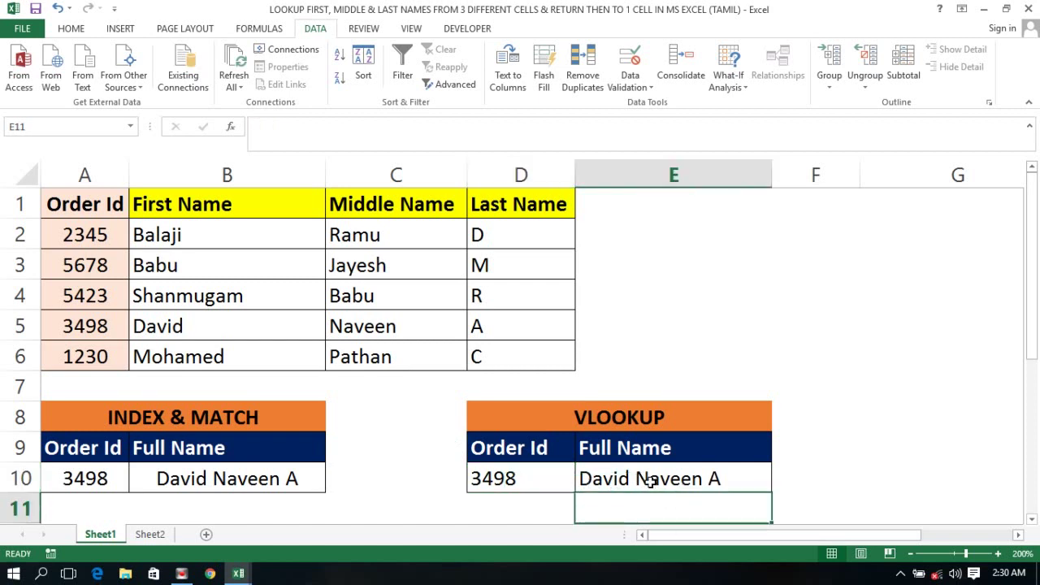
Choose row 2's order ID in D10 and compare the VLOOKUP full name with that record.
left_click(520, 479)
left_click(582, 484)
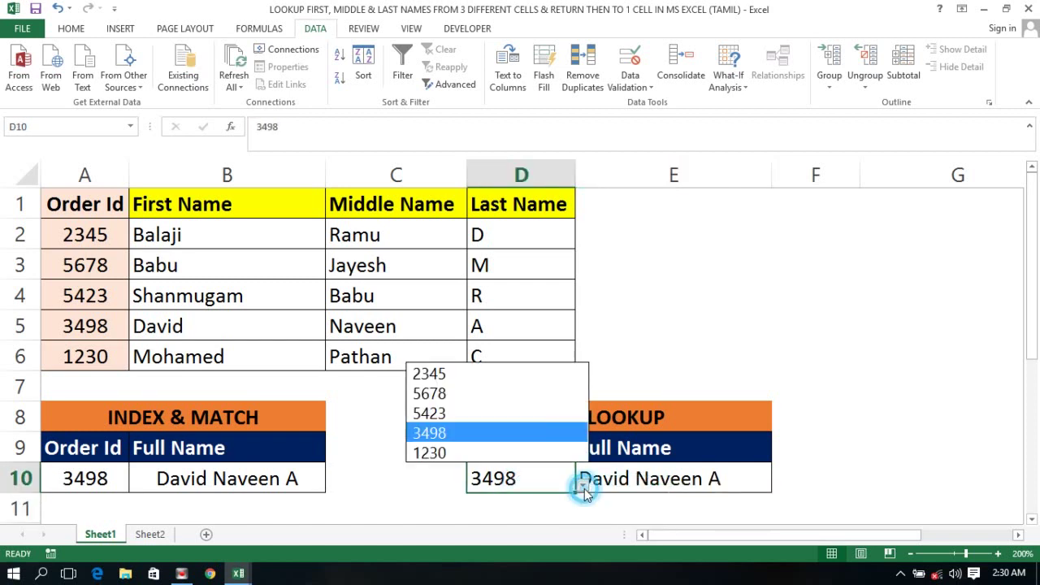
left_click(426, 374)
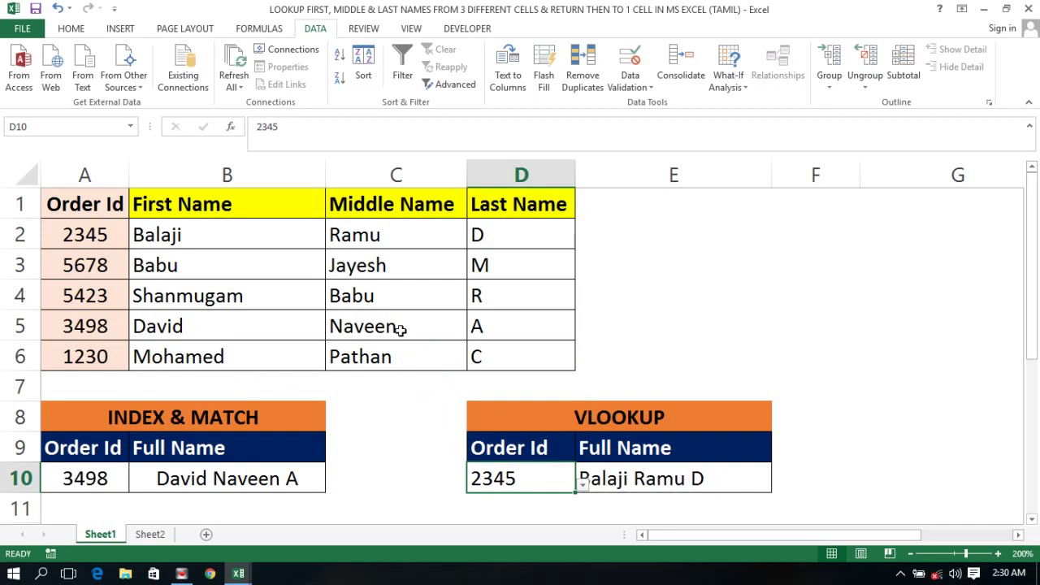
left_click(54, 235)
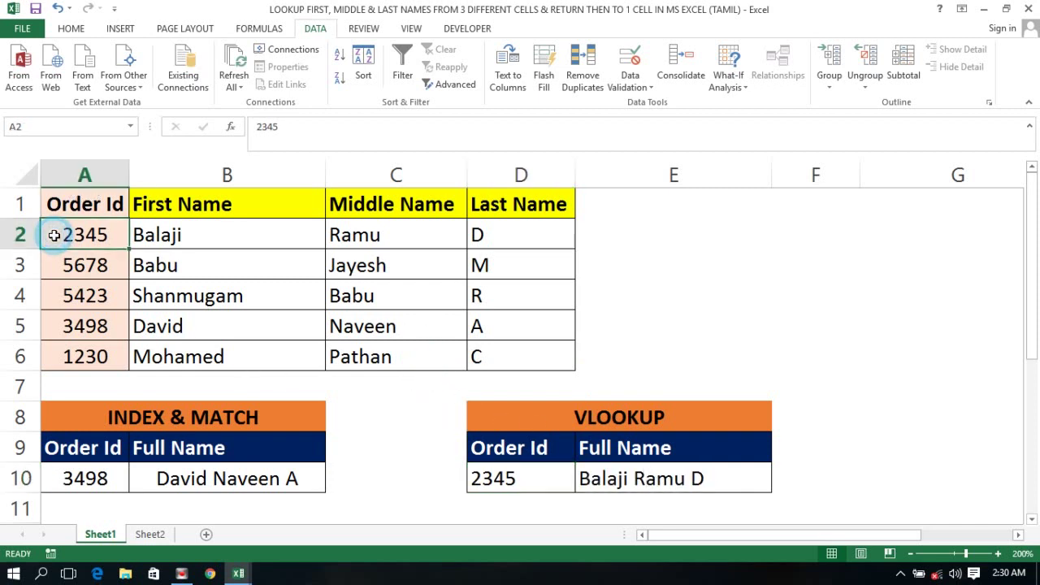
left_click(221, 235)
left_click(622, 469)
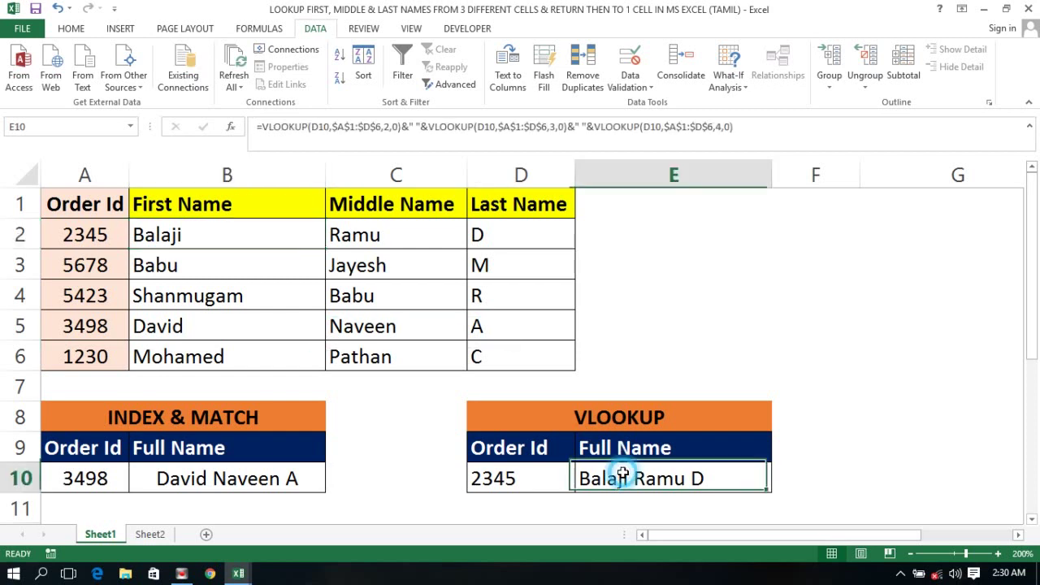
Choose row 2's order ID in A10 for the INDEX & MATCH lookup.
left_click(105, 478)
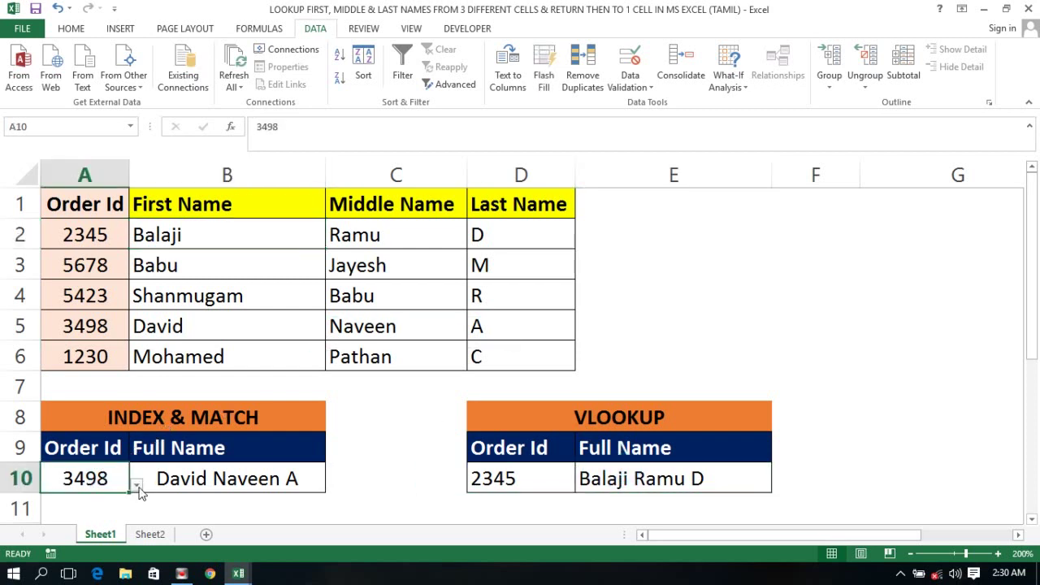
left_click(136, 483)
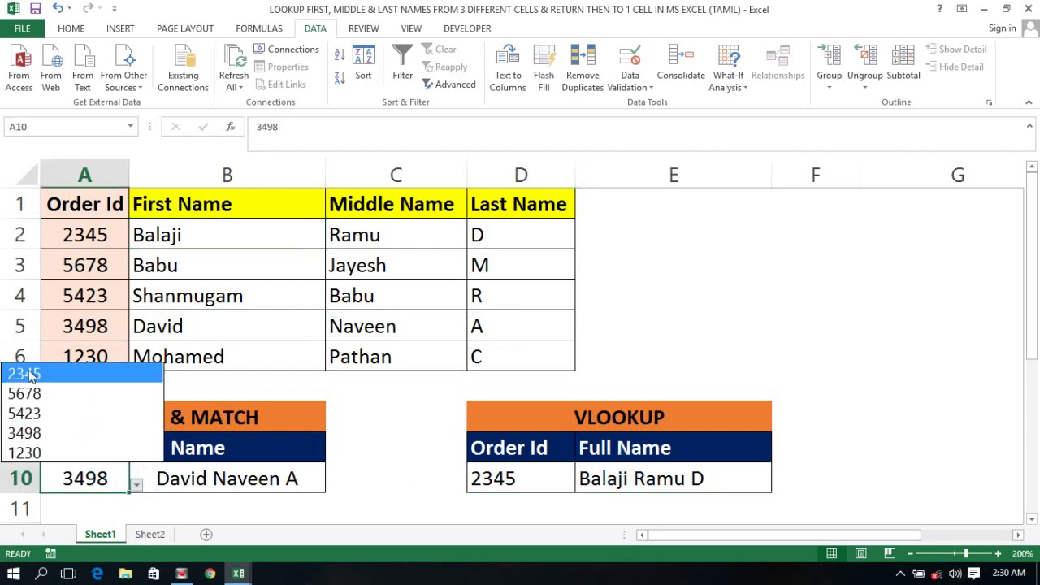
left_click(30, 374)
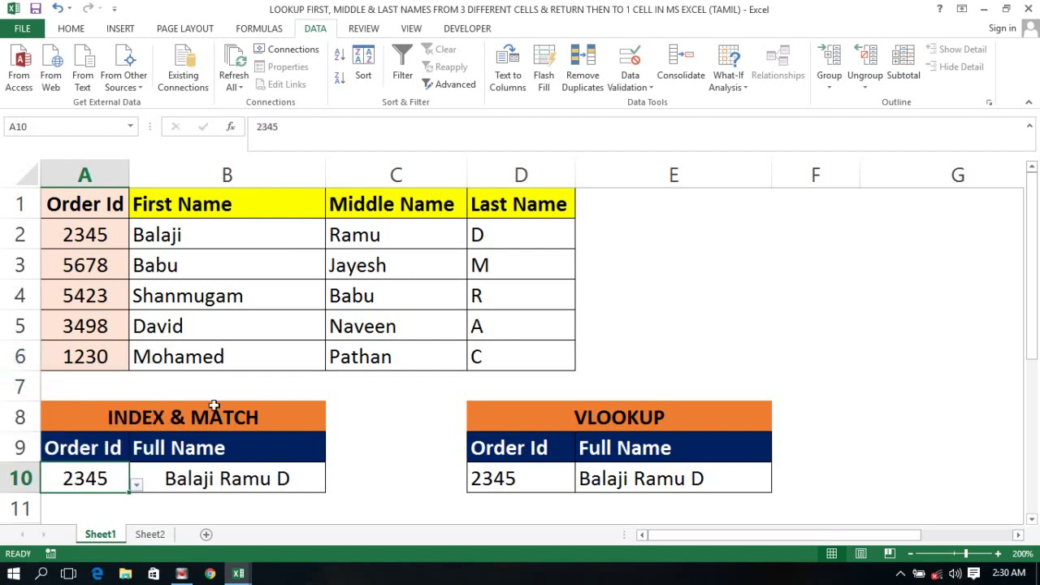
left_click(421, 476)
Review the complete INDEX and MATCH formula in B10, leave it as is, and view the VLOOKUP formula in E10.
left_click(280, 476)
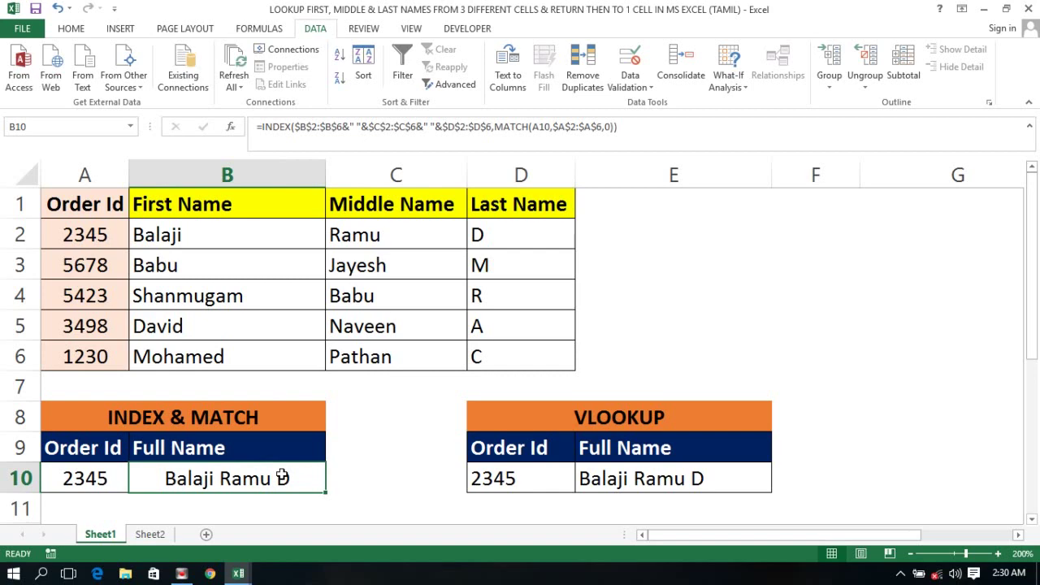
double_click(282, 478)
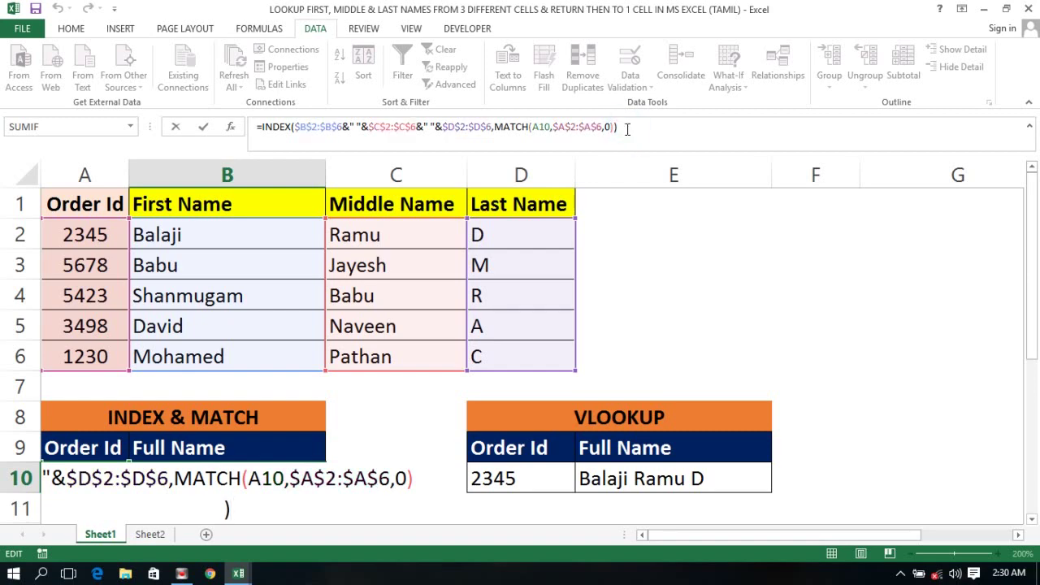
left_click_drag(619, 128, 470, 118)
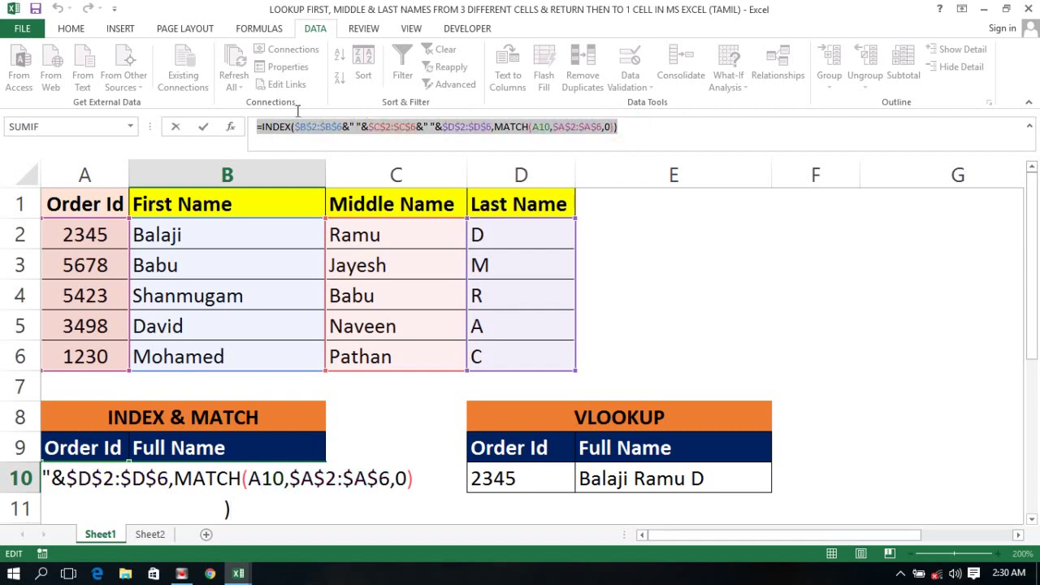
key("ctrl+Return")
left_click(615, 478)
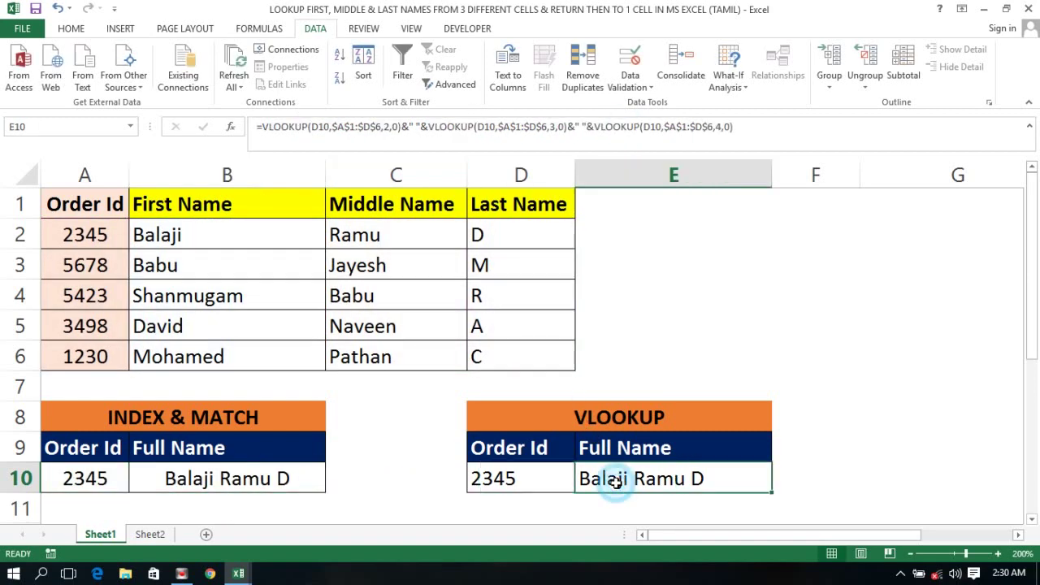
Review the VLOOKUP formula in E10 without changing it, highlight the source table A1:D6, and view the INDEX & MATCH formula in B10.
key("F2")
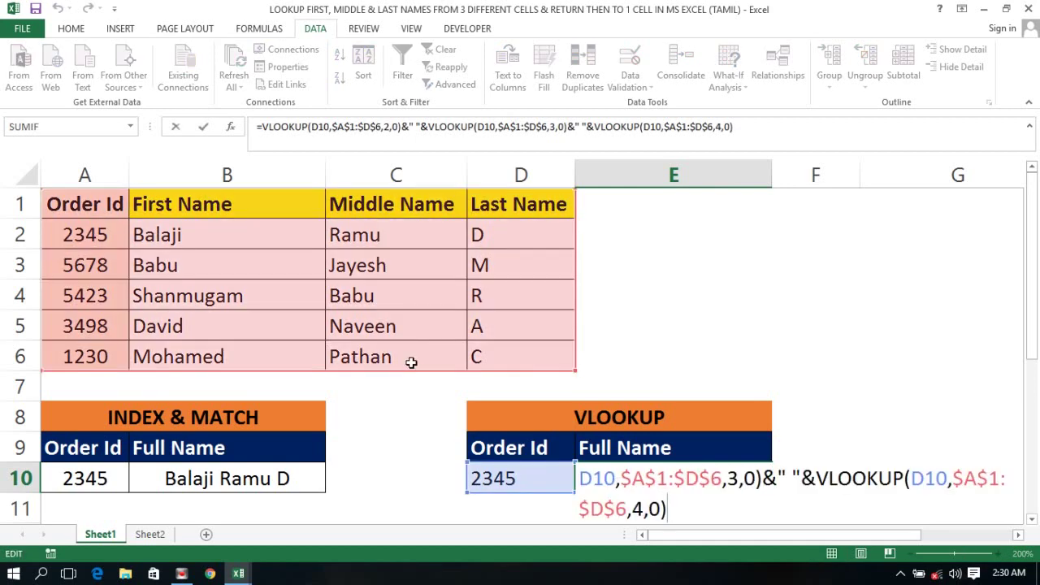
key("ctrl+Return")
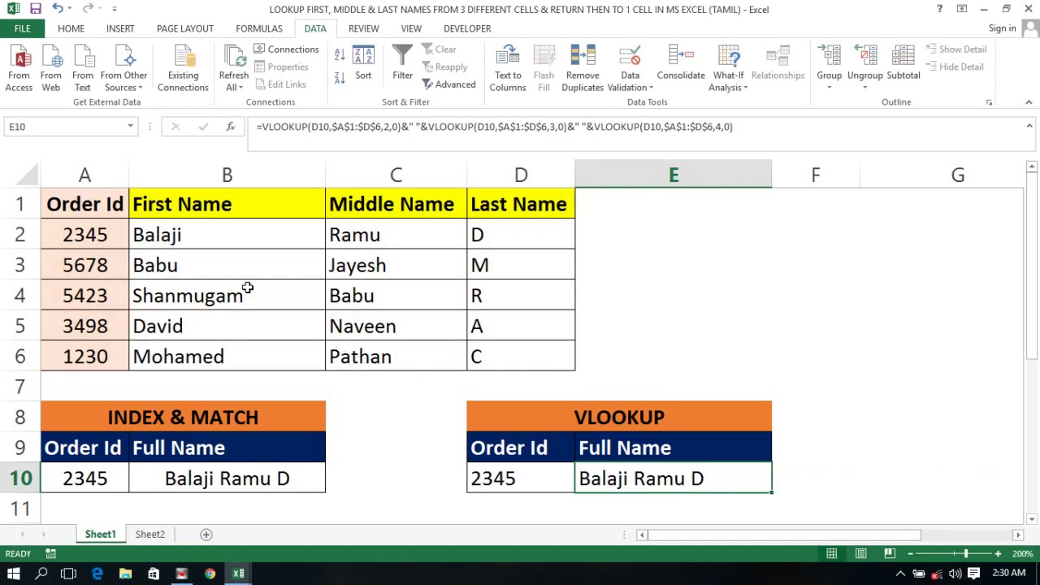
left_click(118, 225)
key("Up")
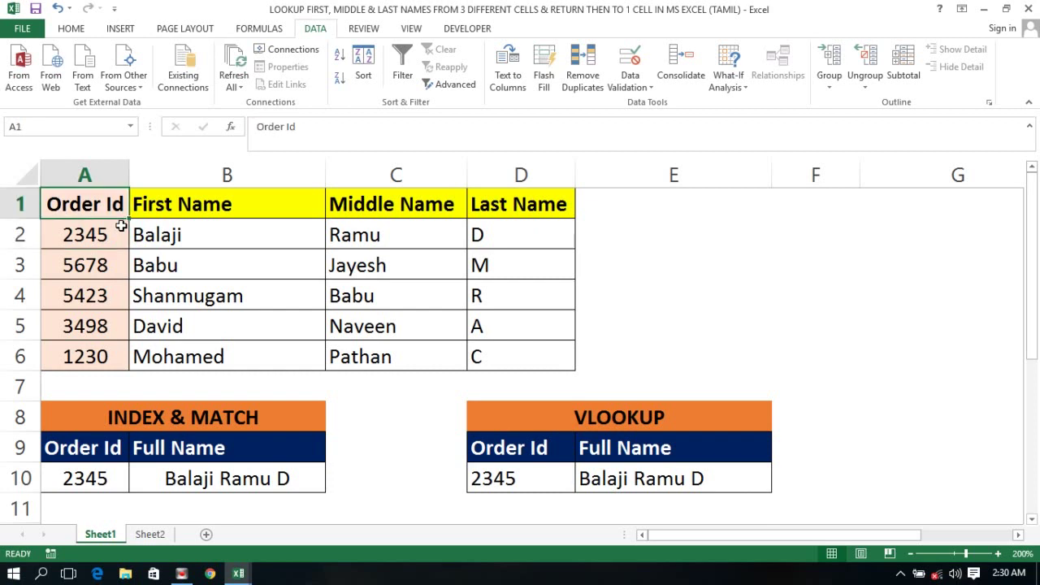
key("ctrl+a")
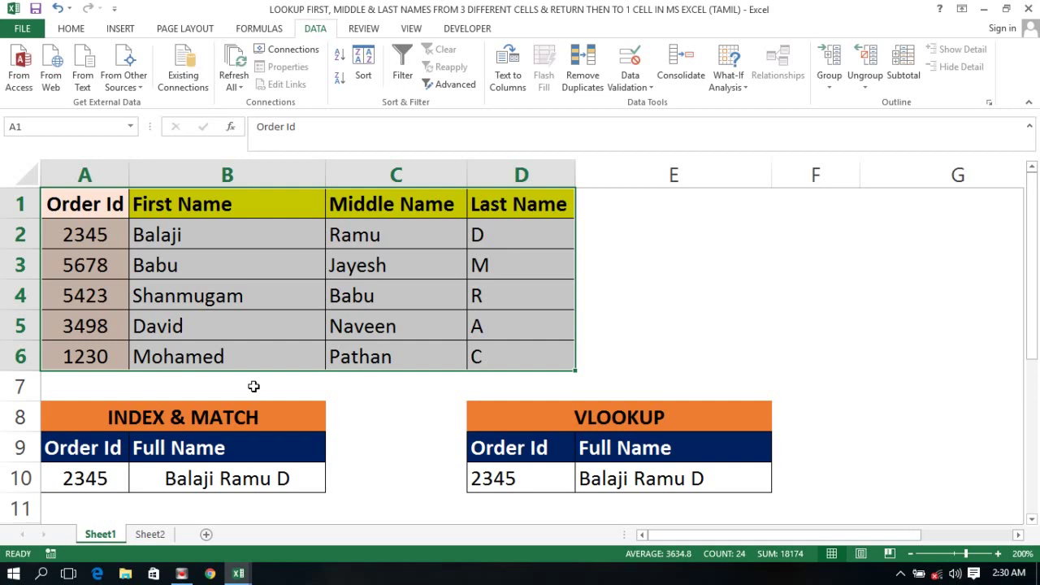
left_click(290, 467)
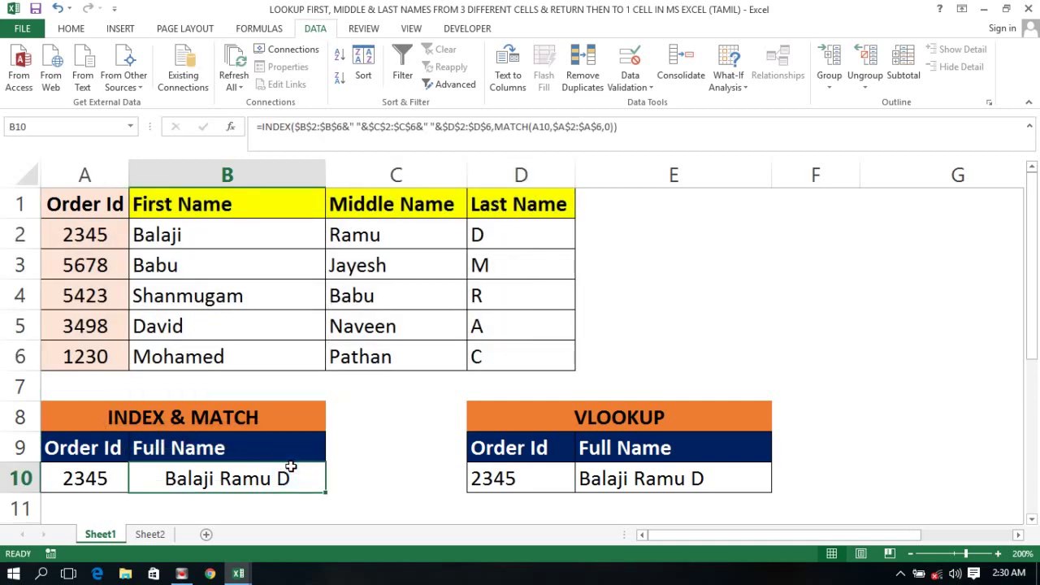
Switch to Sheet2 and highlight the blank INDEX & MATCH lookup block A9:B10.
left_click(150, 536)
left_click(154, 224)
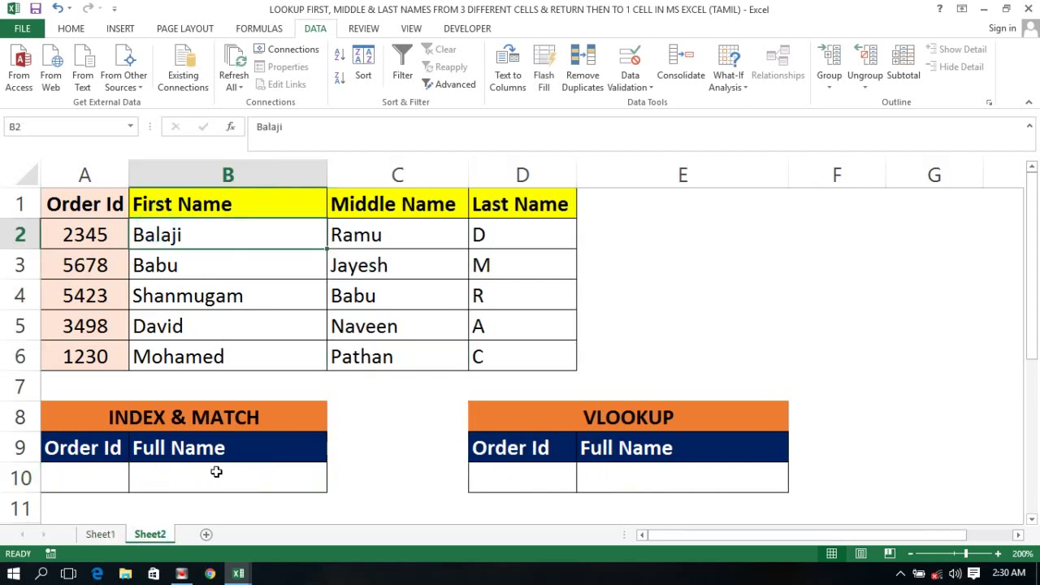
left_click(122, 472)
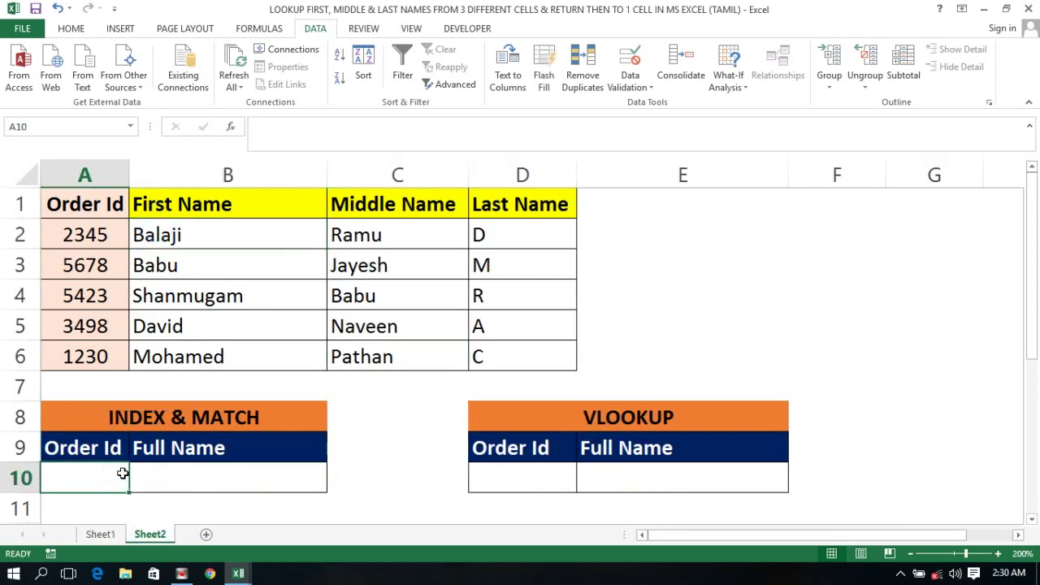
key("shift+Right")
key("shift+Up")
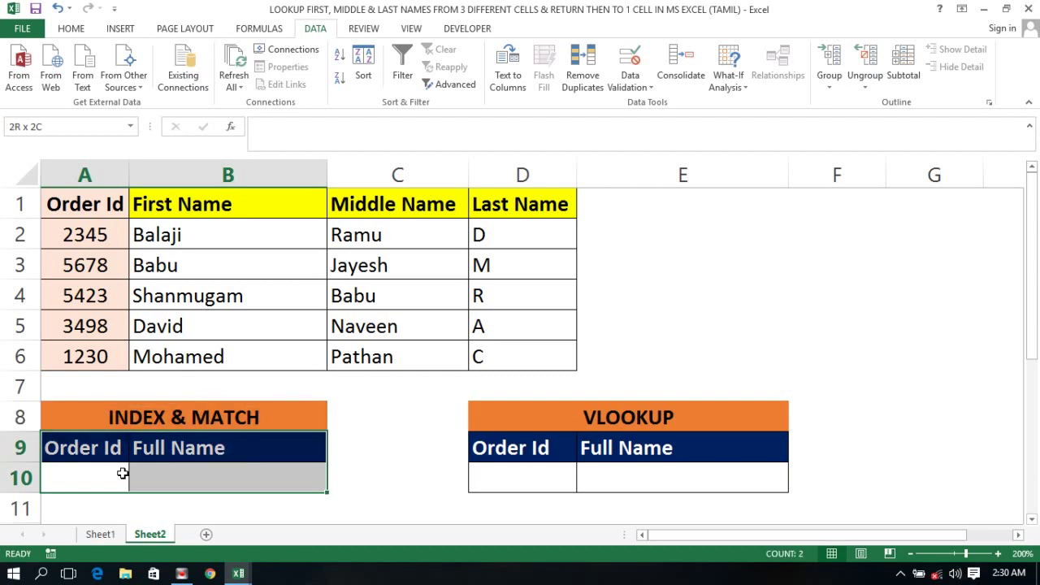
Highlight the blank VLOOKUP block D9:E10, and go to the Order Id header in A1.
key("Right")
key("Right")
key("Right")
key("Right")
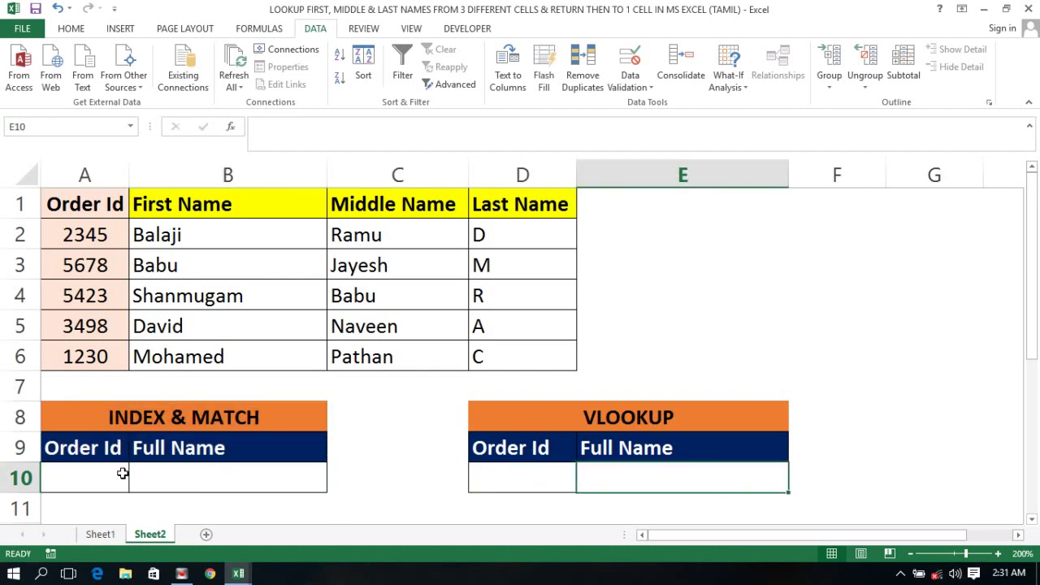
key("Left")
key("shift+Right")
key("shift+Up")
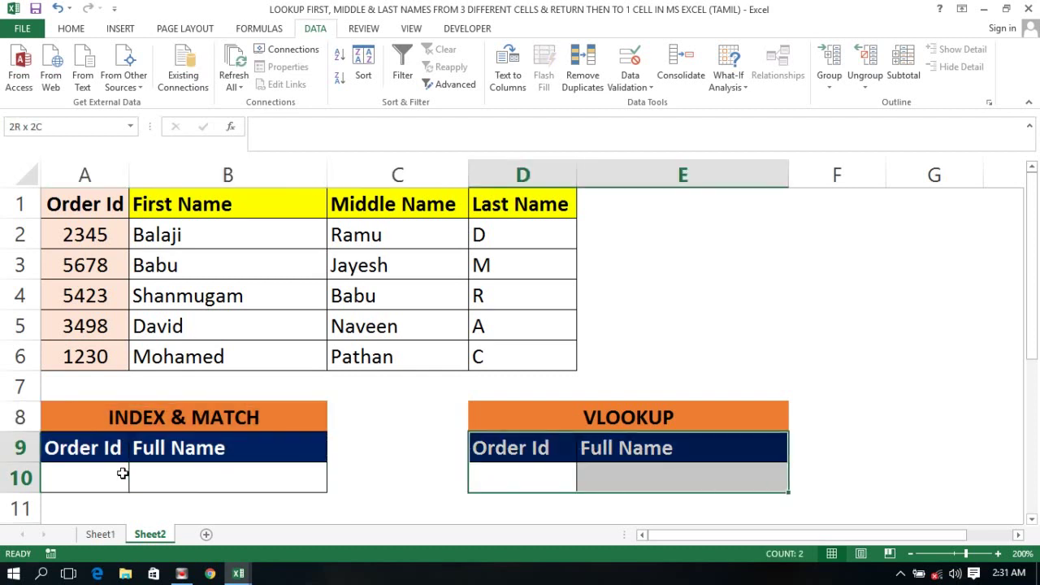
key("Down")
key("Up")
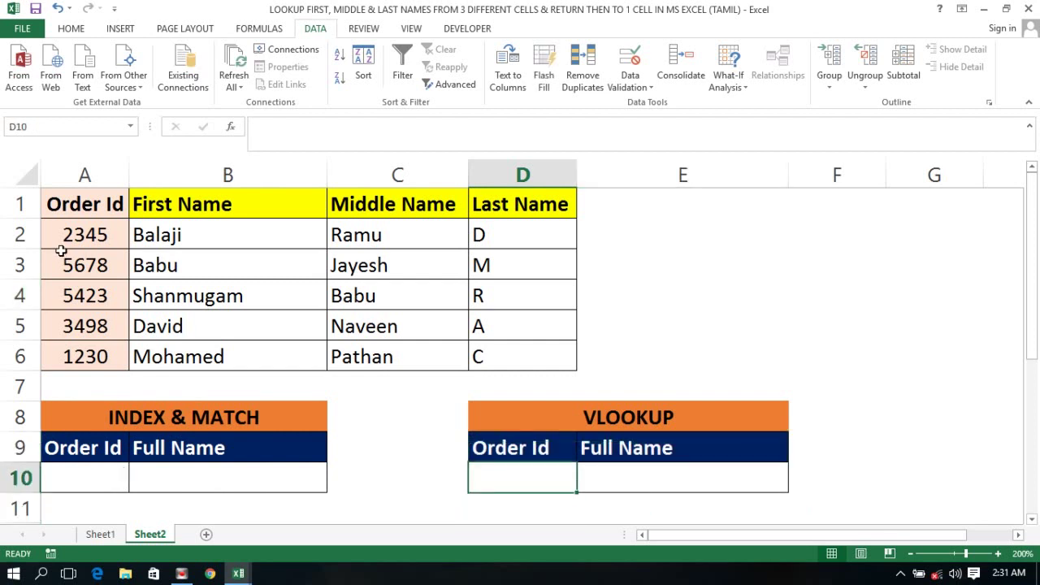
left_click(49, 196)
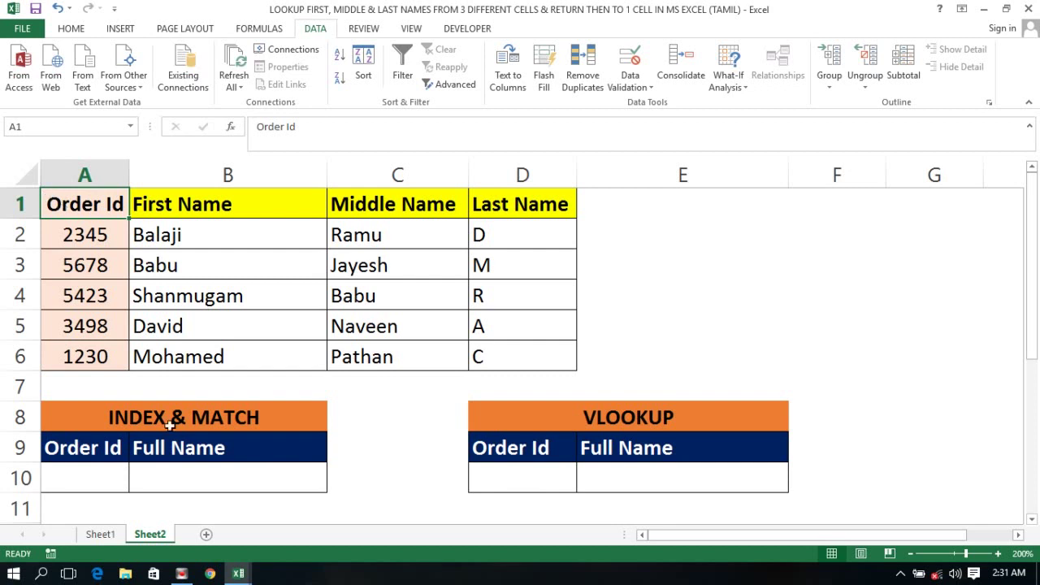
Start a data validation rule for A10 under INDEX & MATCH that allows values from a list.
left_click(78, 479)
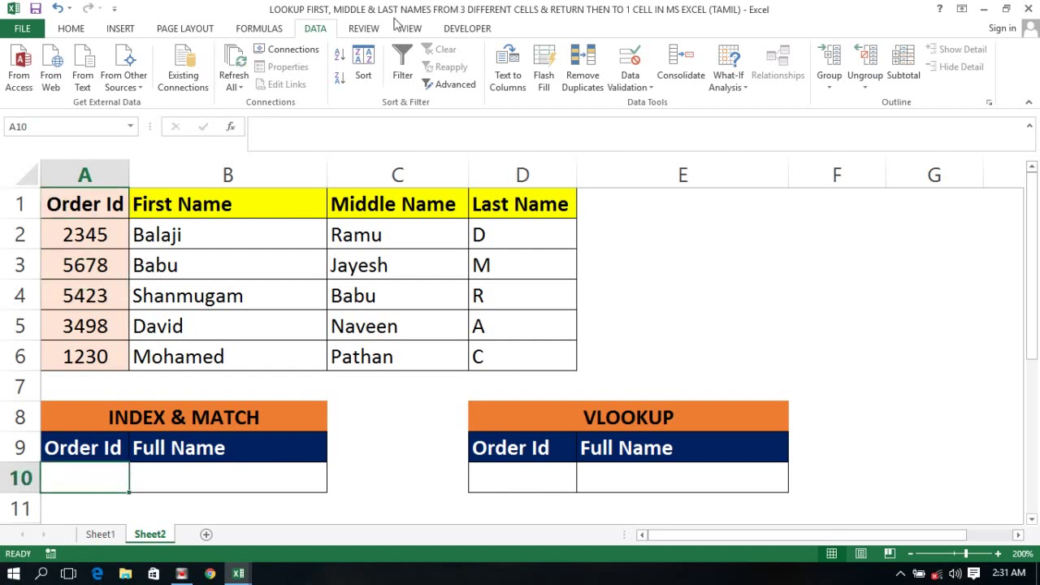
left_click(641, 87)
left_click(660, 103)
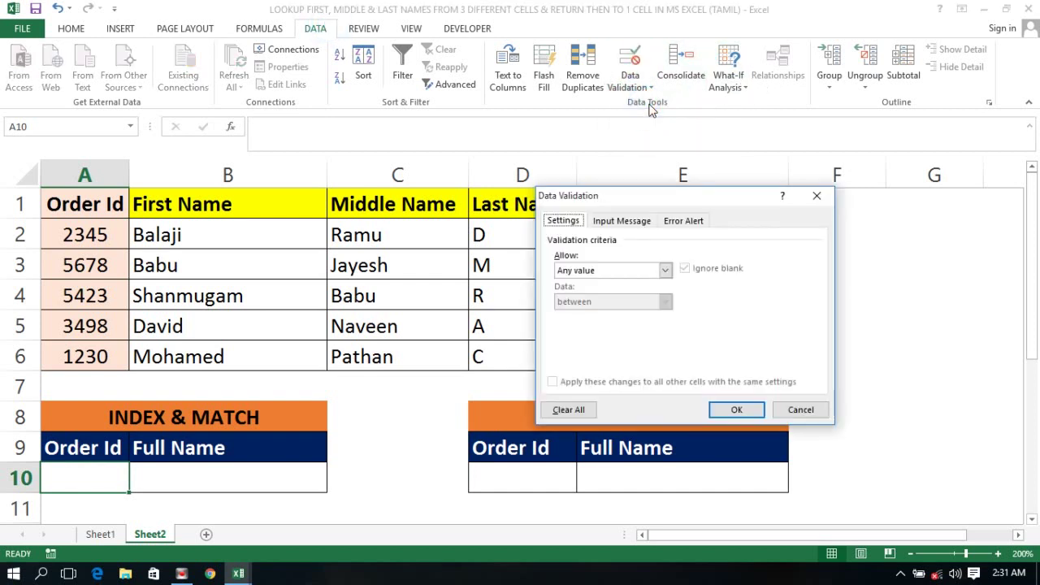
left_click(581, 275)
left_click(569, 314)
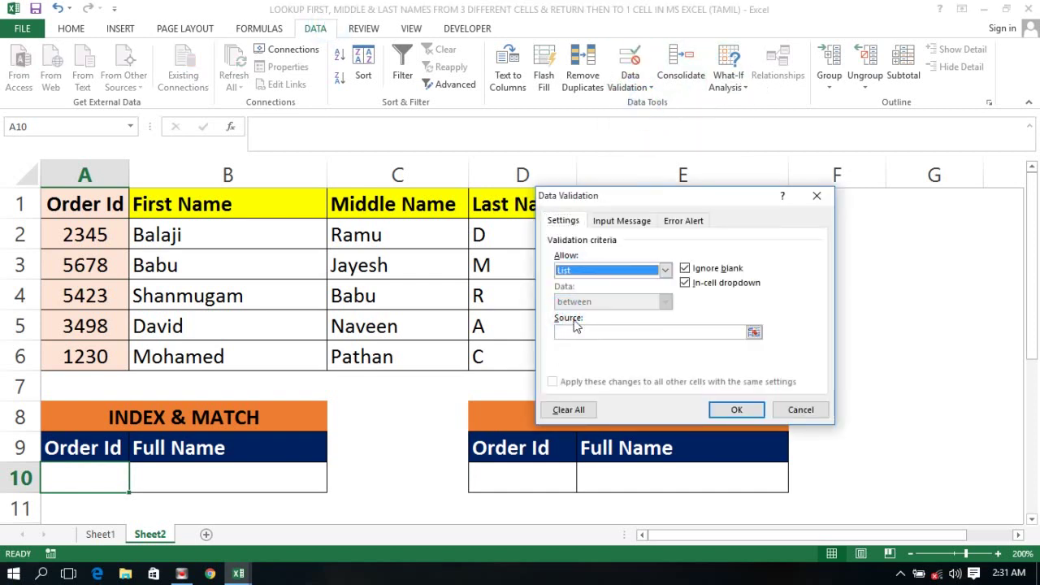
Apply the order IDs in A2:A6 as A10's list source, and check the choices it offers without picking one.
left_click(592, 334)
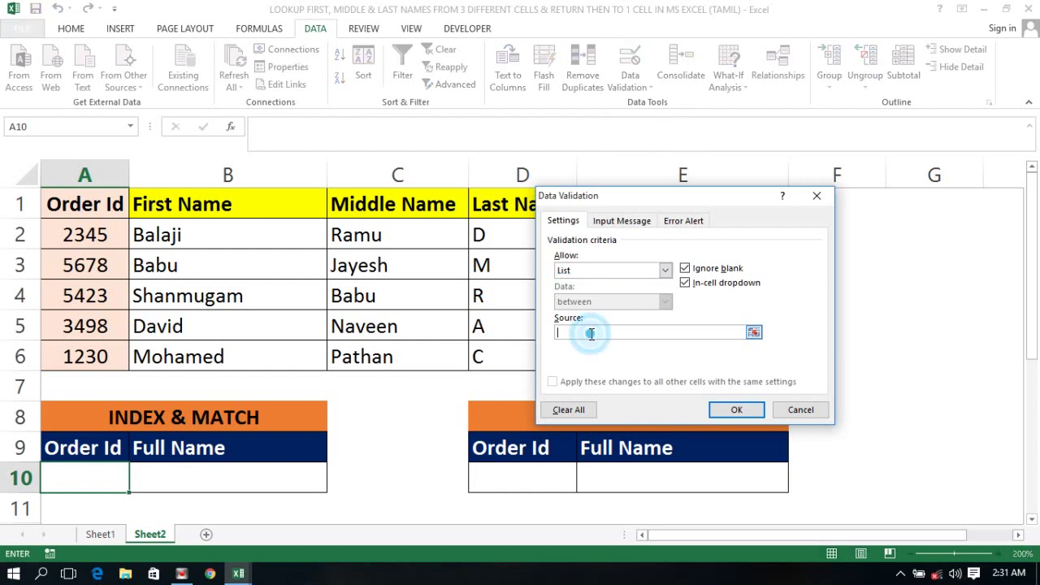
left_click(109, 228)
key("shift+Down")
key("shift+Down")
key("shift+Down")
key("shift+Down")
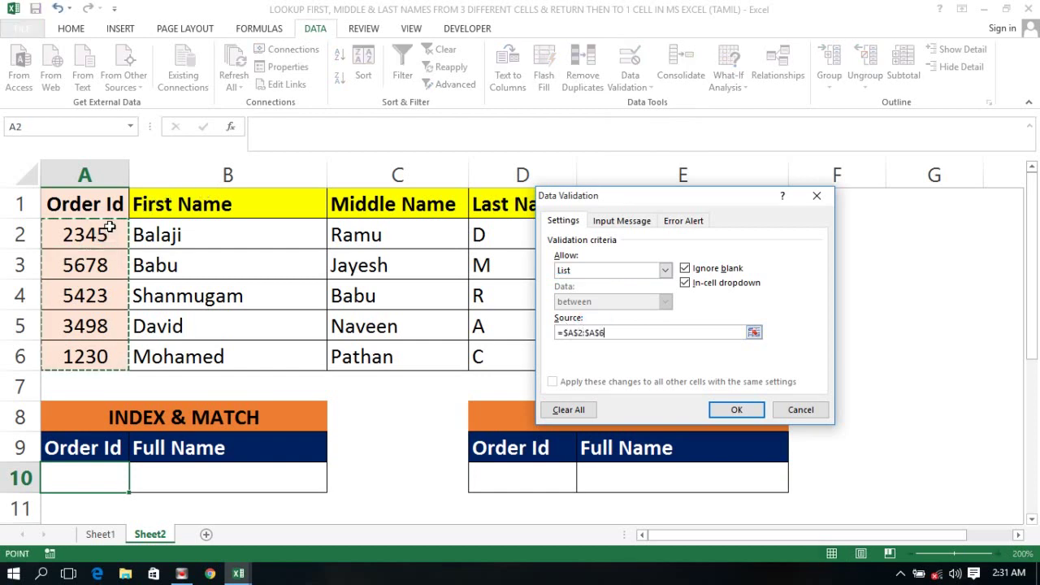
key("Return")
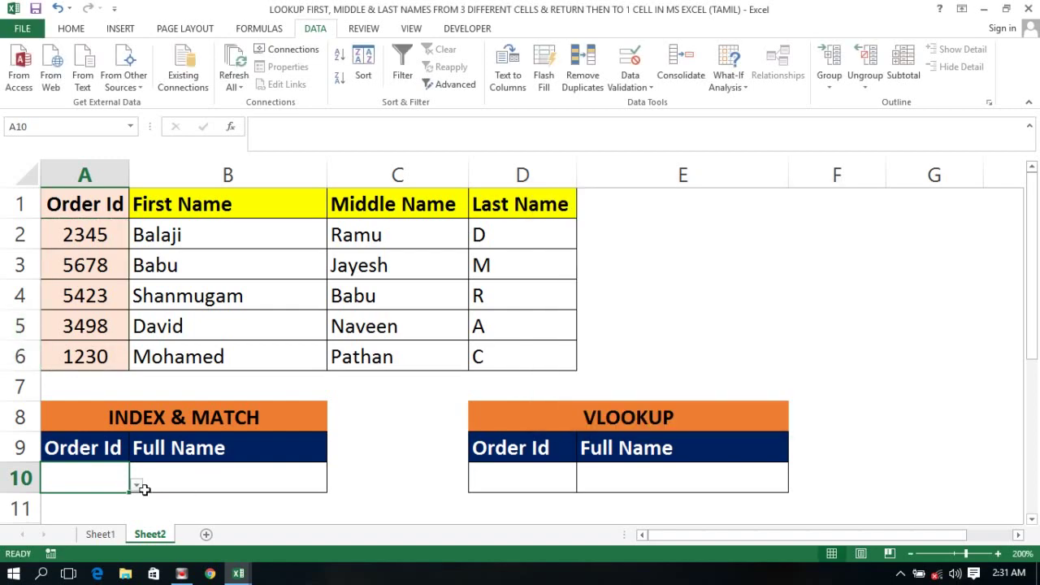
left_click(137, 485)
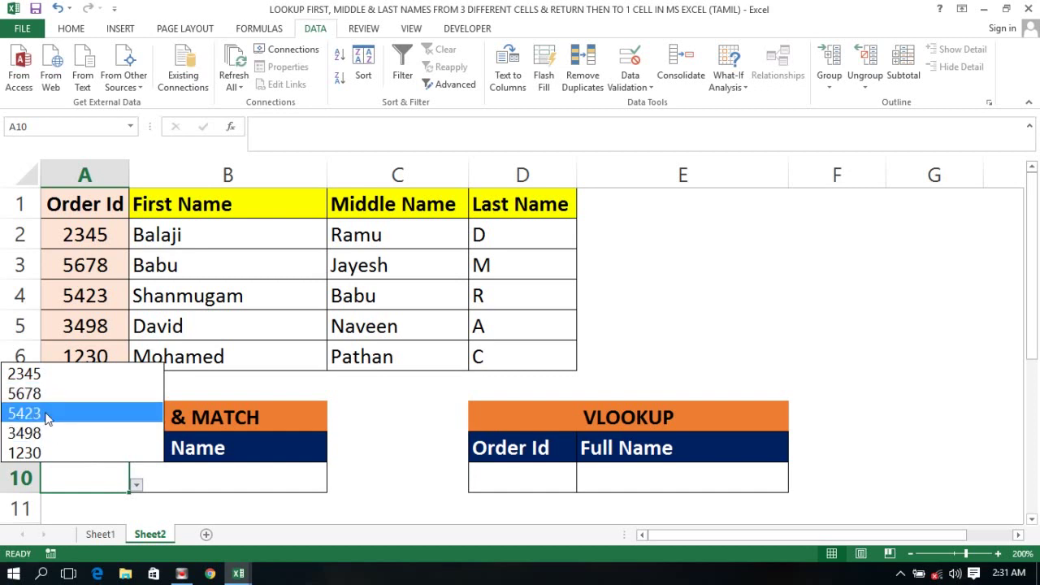
key("Escape")
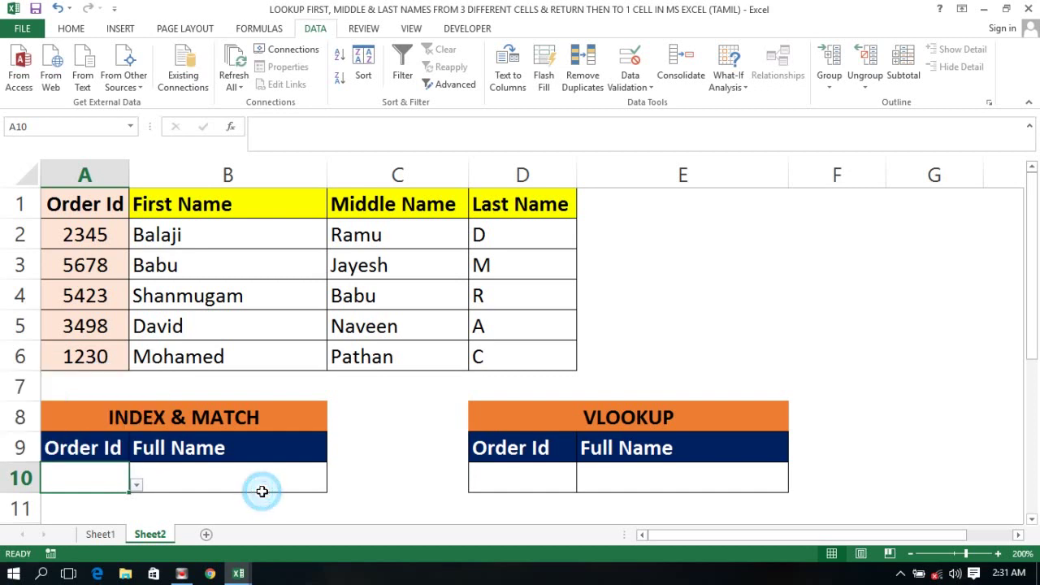
Add list data validation to D10 under VLOOKUP, using the order IDs in A2:A6 as the source.
left_click(560, 473)
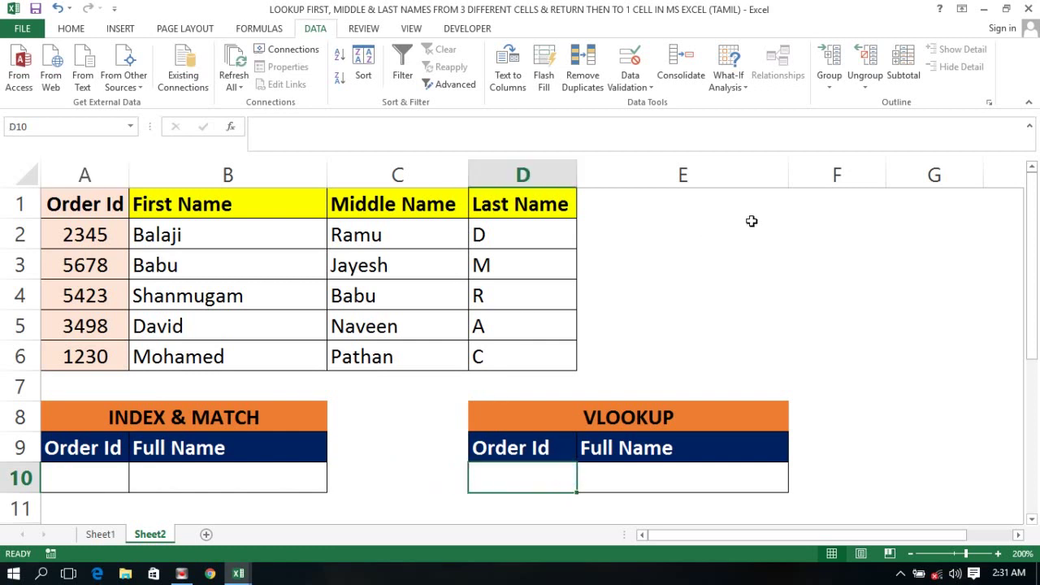
left_click(630, 85)
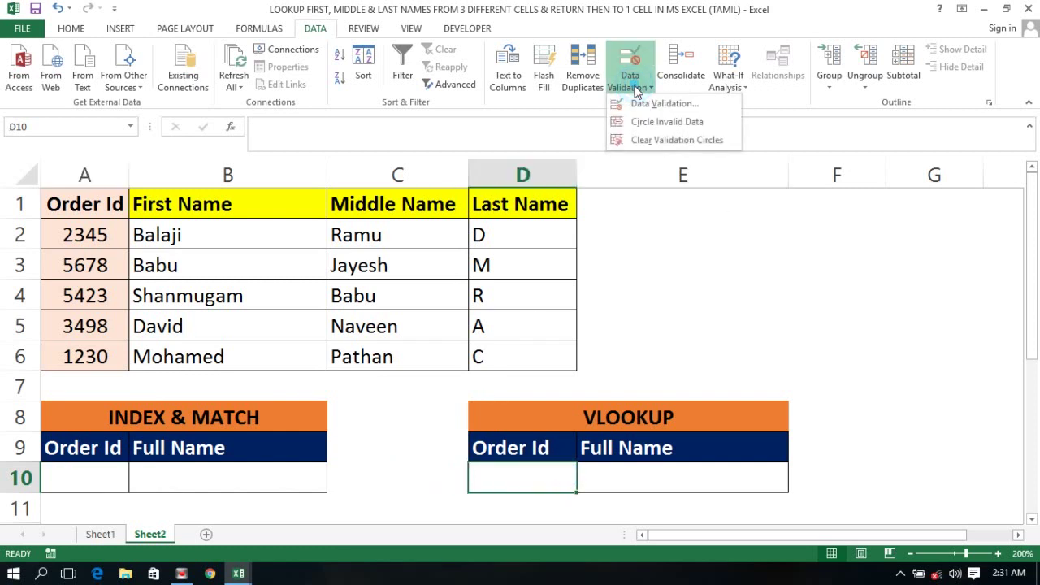
left_click(654, 104)
left_click(611, 270)
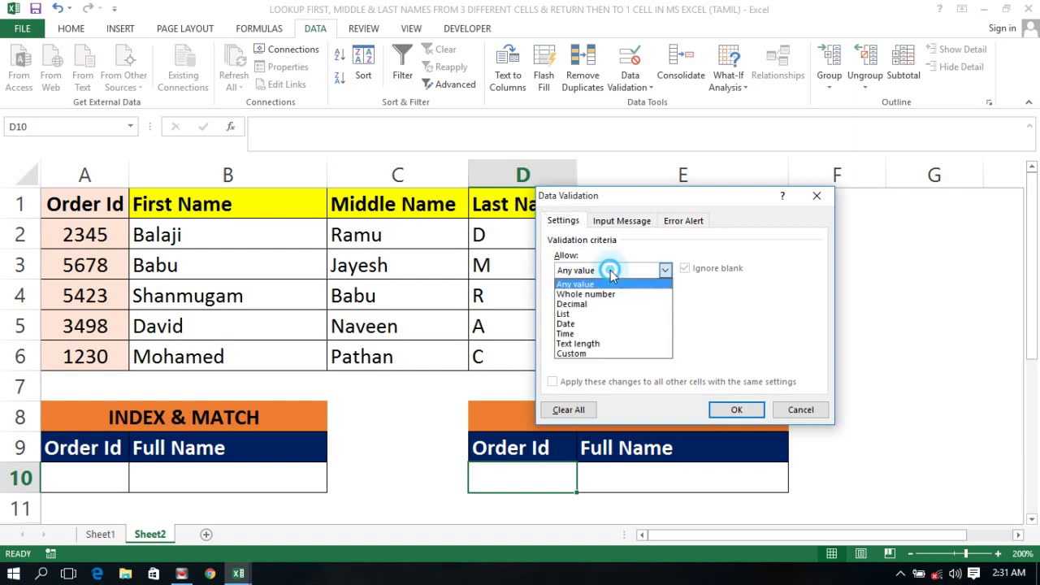
left_click(570, 315)
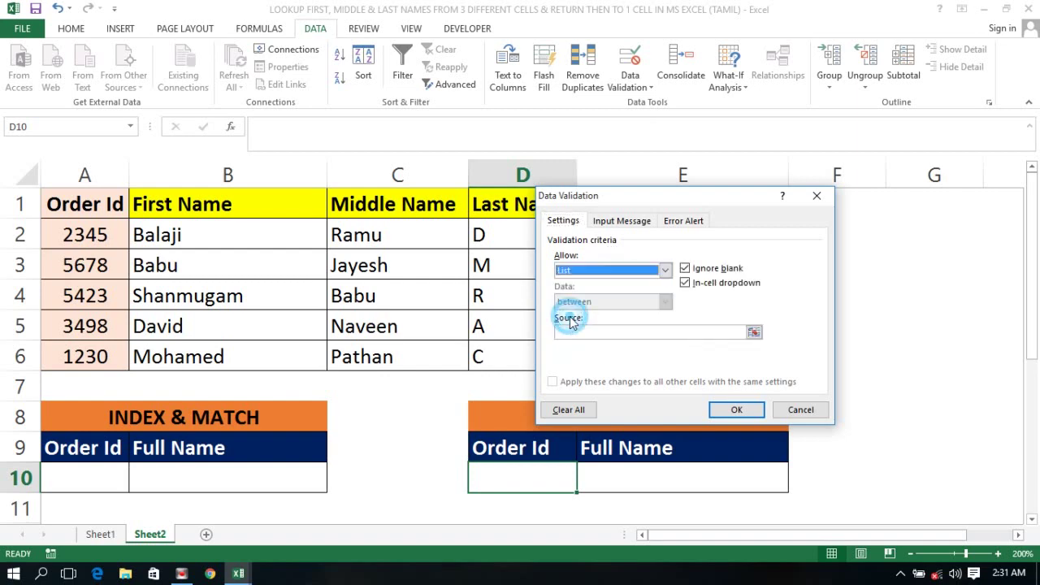
left_click(611, 331)
left_click(79, 235)
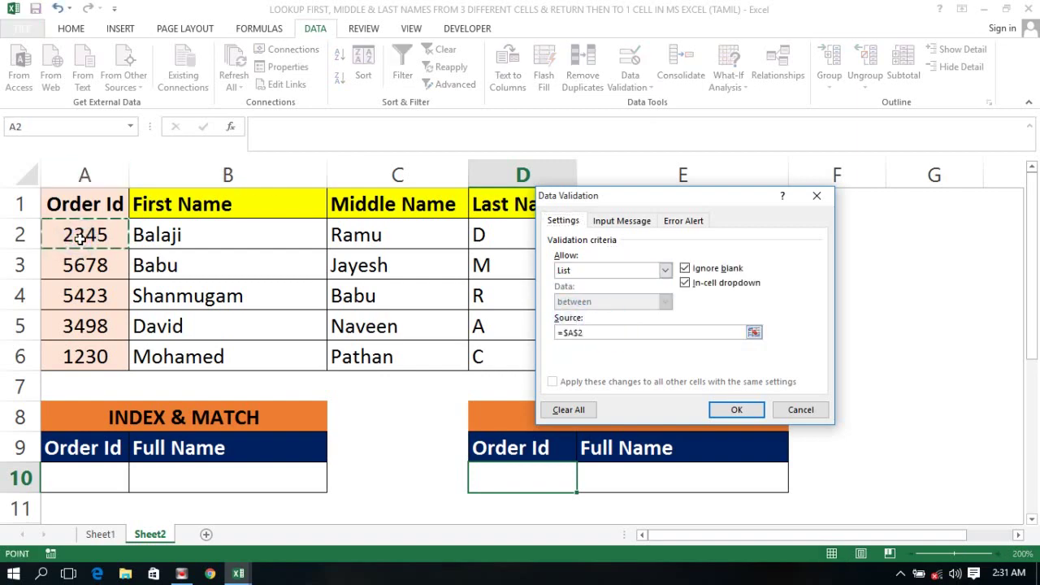
key("ctrl+shift+Down")
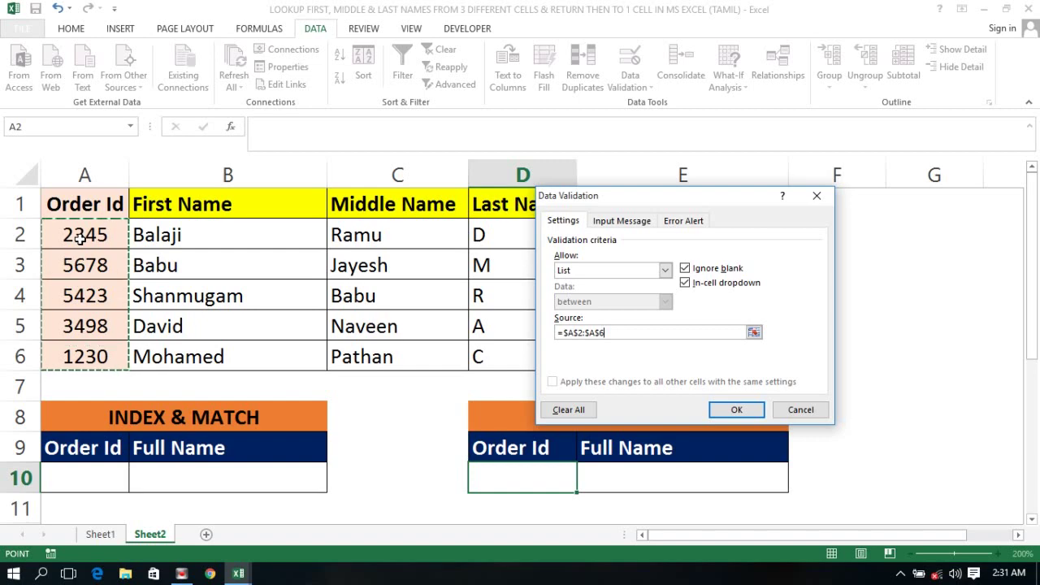
key("Return")
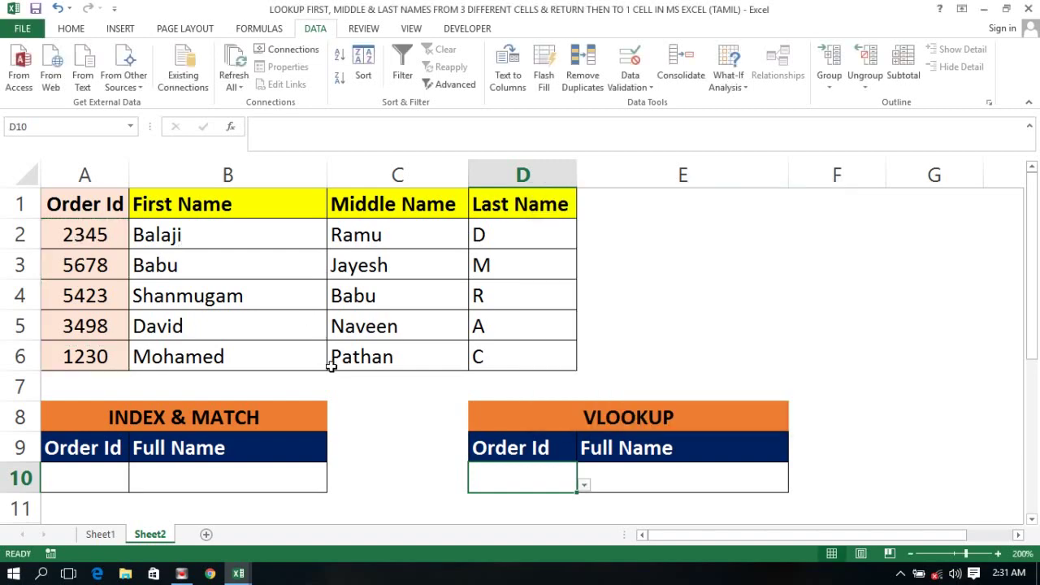
Choose row 4's order ID in D10 and row 5's order ID in A10.
left_click(584, 484)
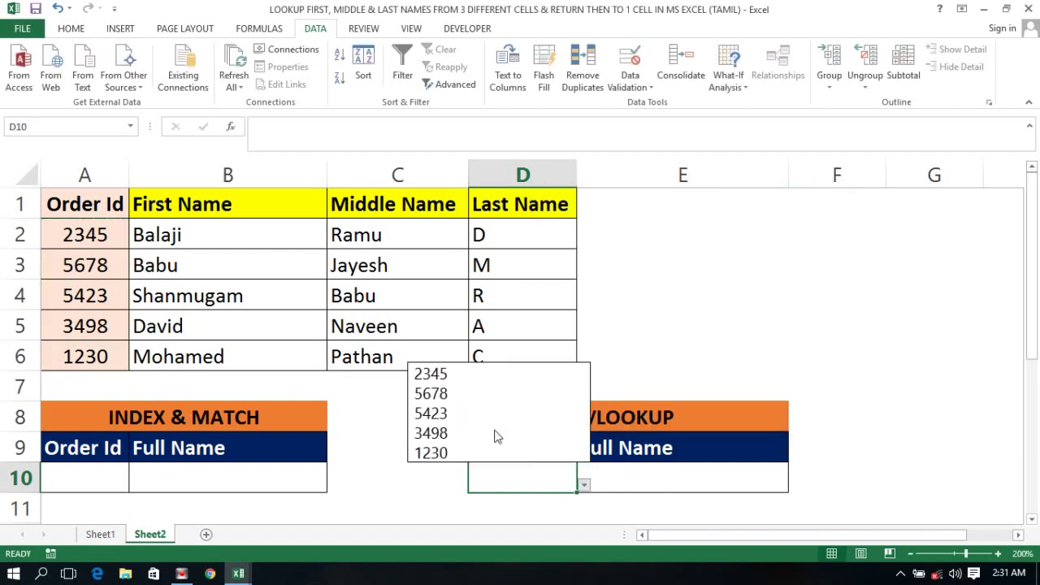
left_click(432, 413)
left_click(100, 485)
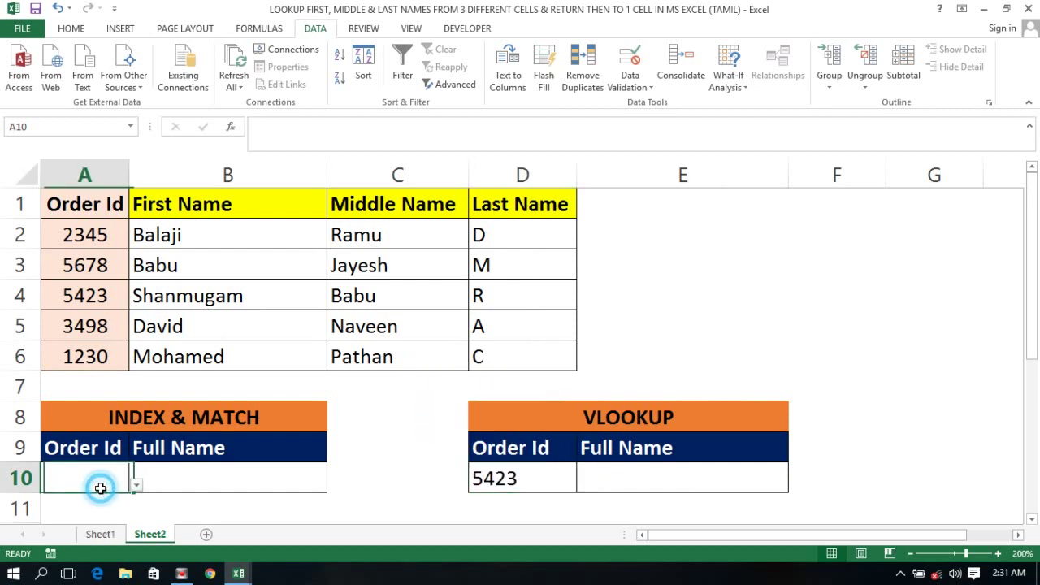
left_click(135, 486)
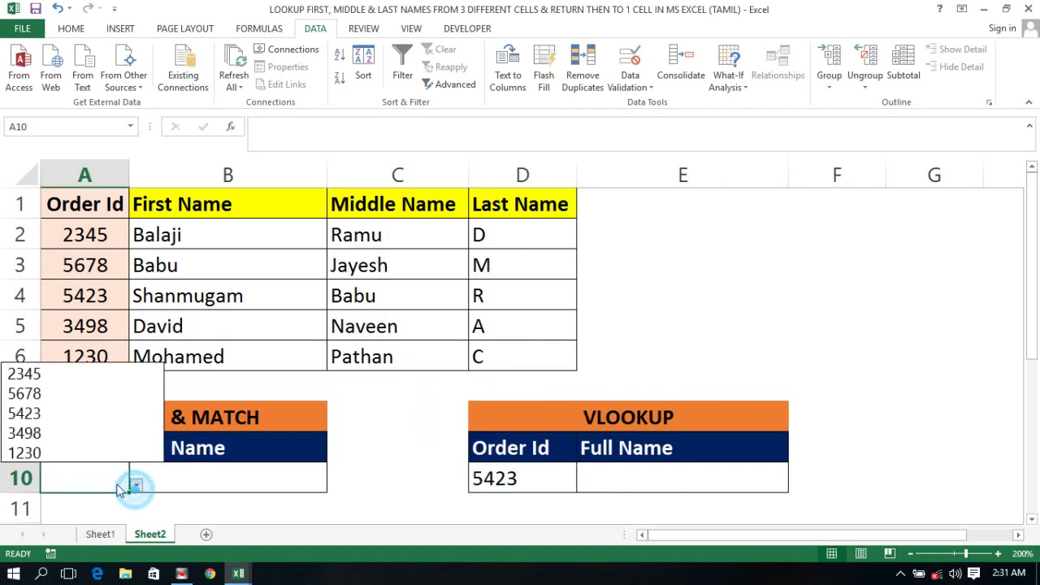
left_click(45, 438)
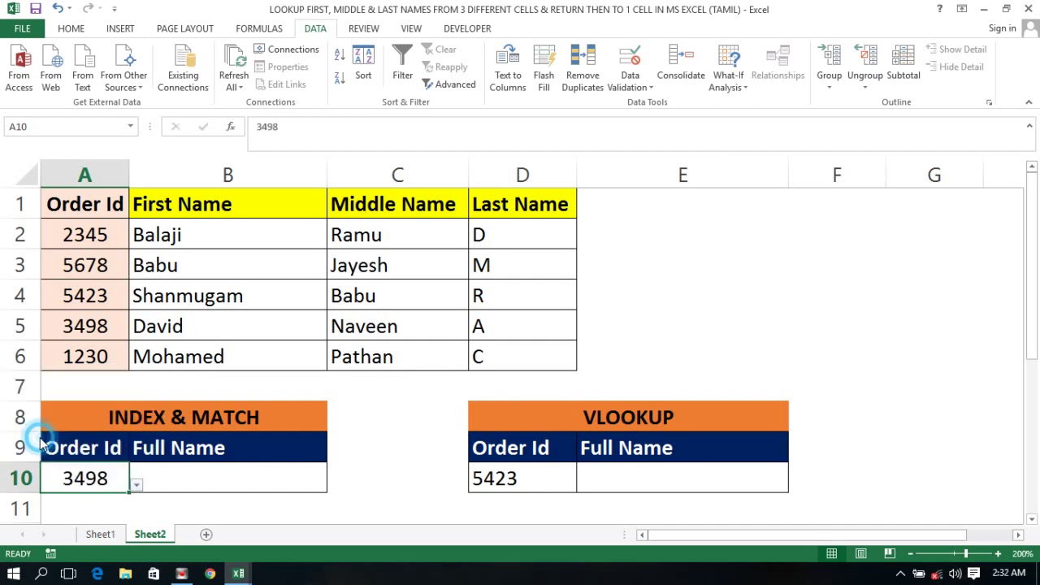
Start an INDEX formula in B10 whose array joins first names B2:B6 and middle names C2:C6 with a space between them.
left_click(290, 487)
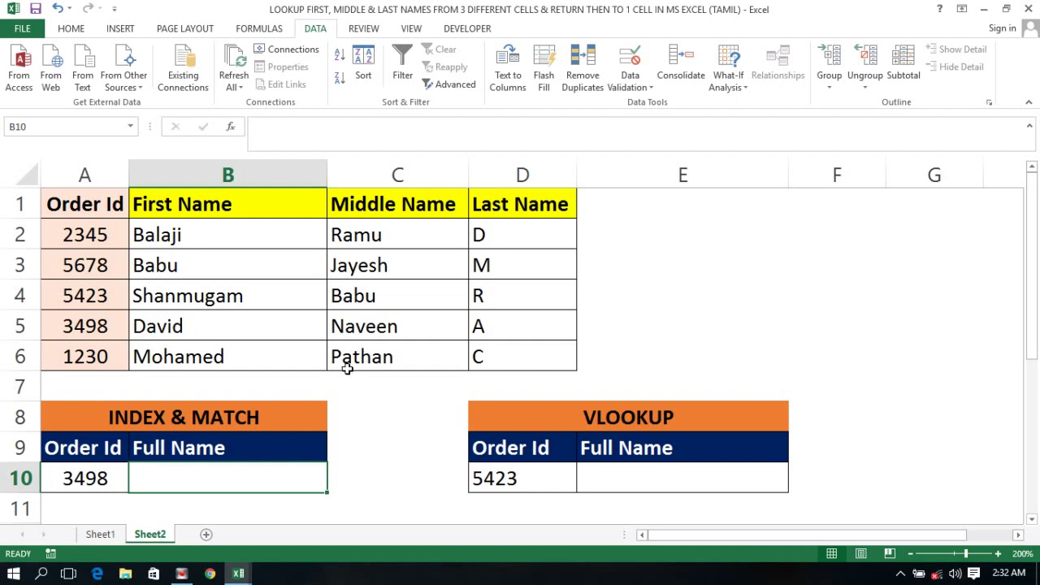
left_click(203, 475)
type("=")
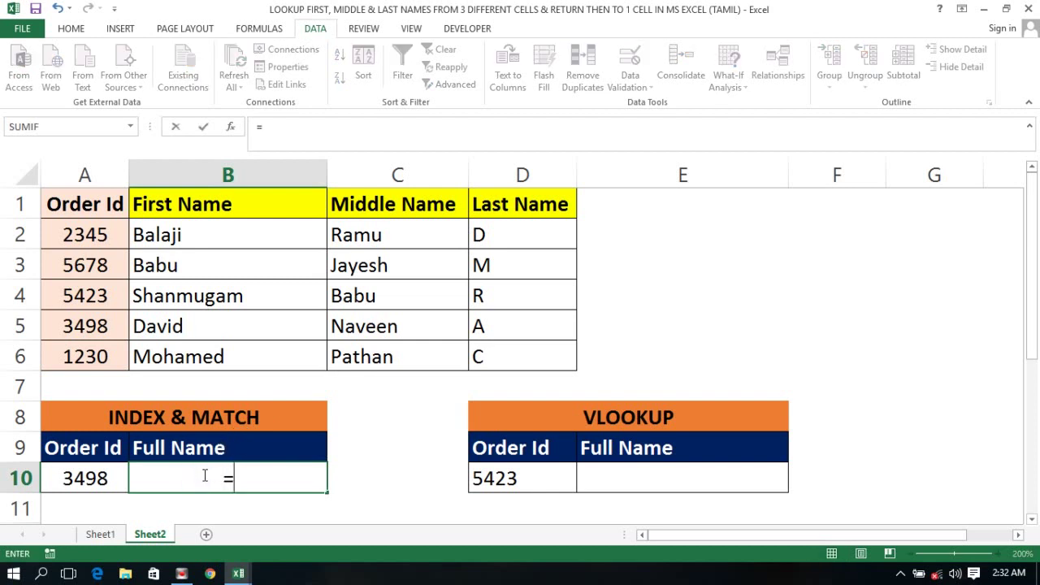
type("INDEX(")
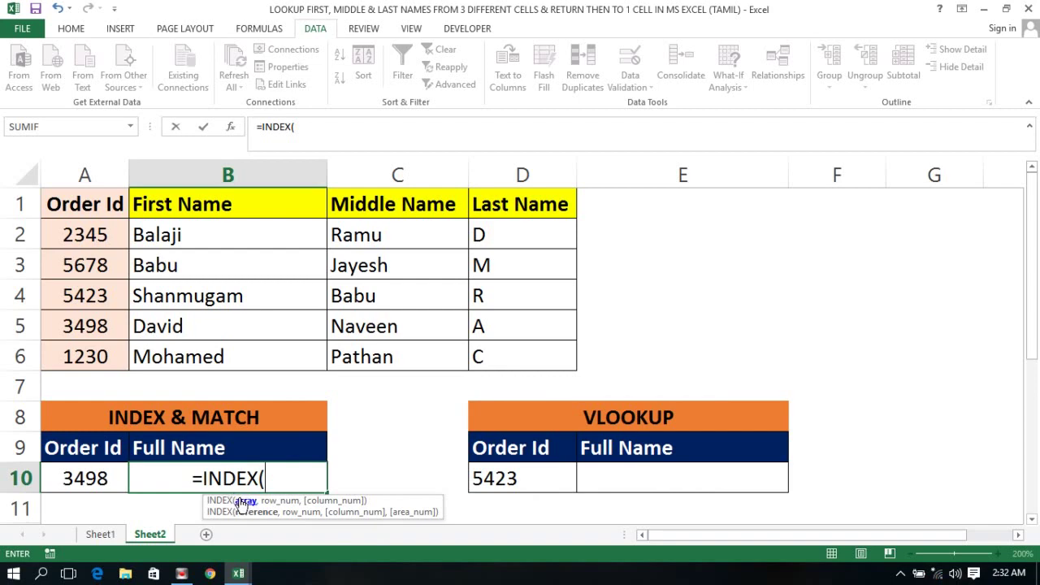
left_click(186, 235)
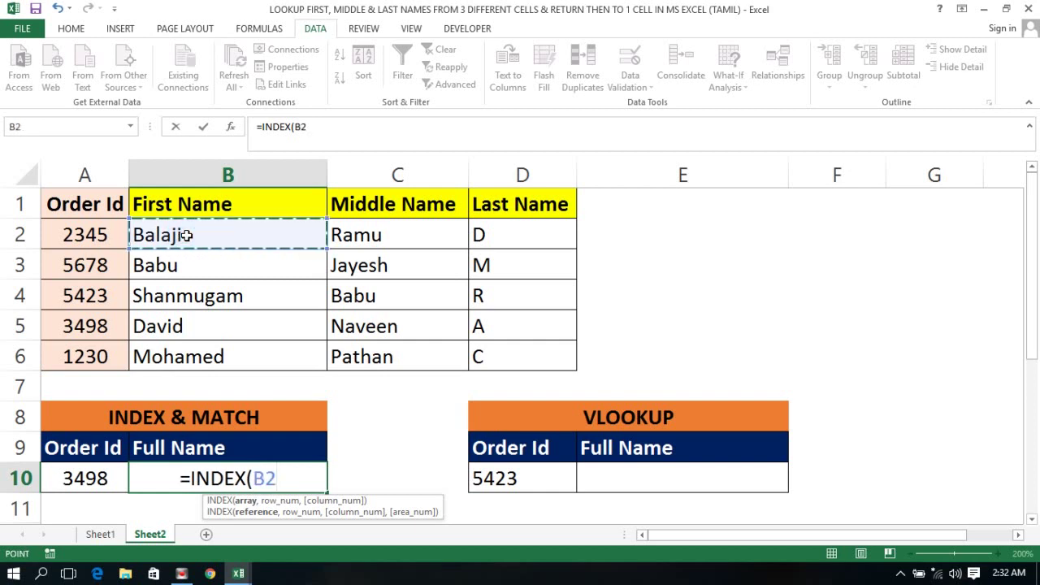
key("ctrl+shift+Down")
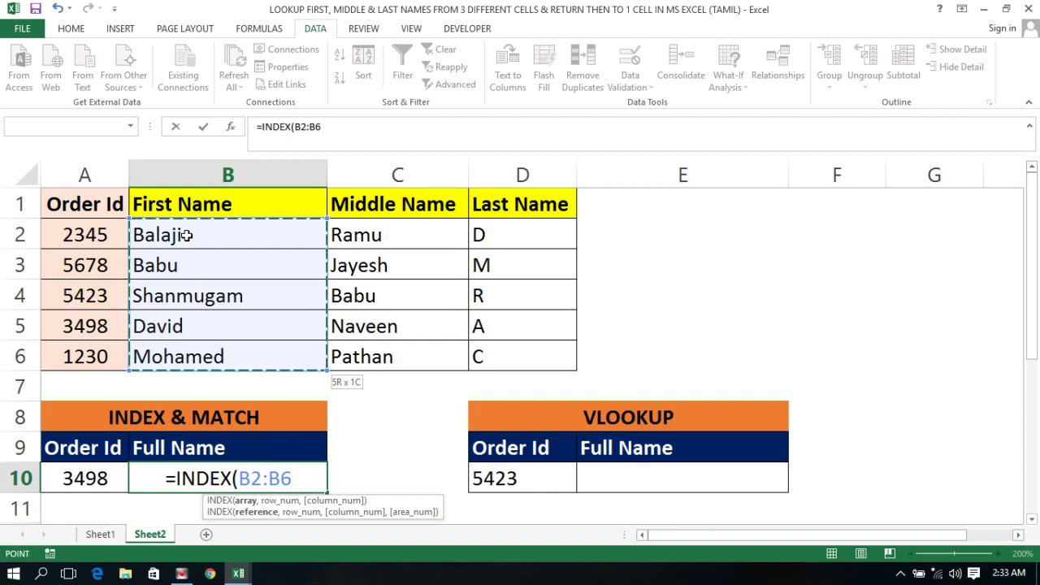
type("&")
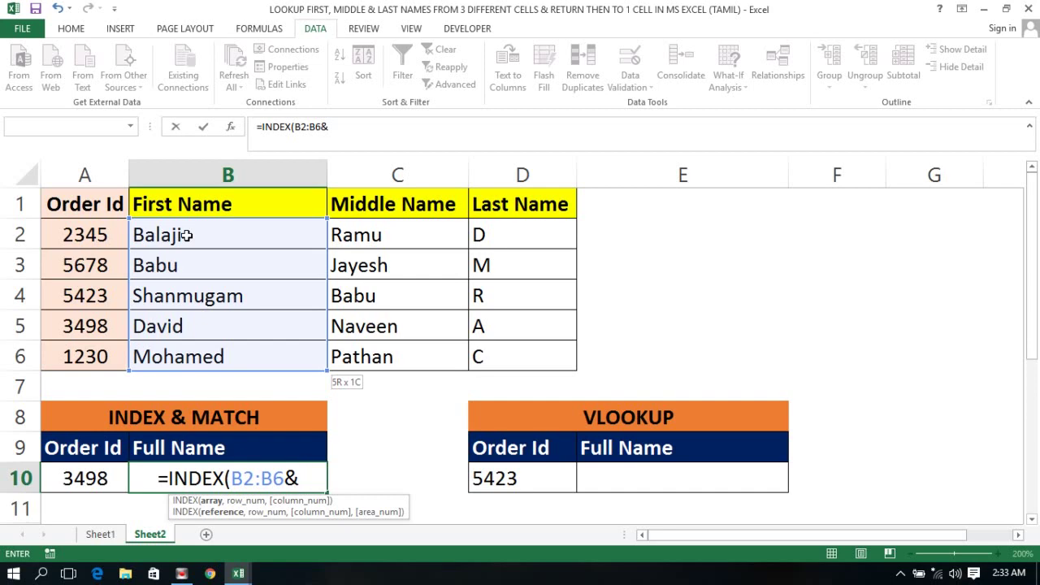
type("\"")
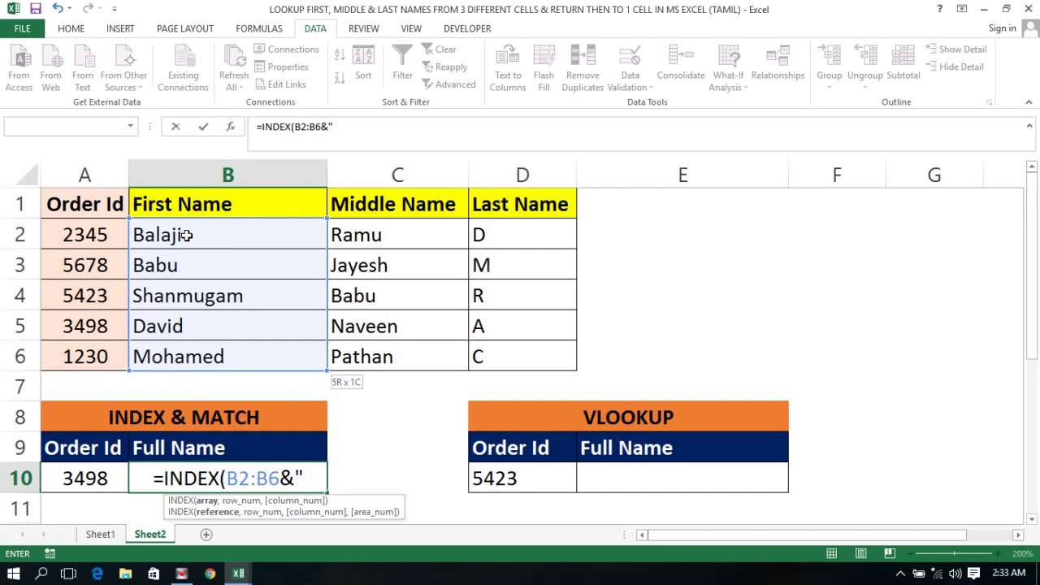
type(" \"&")
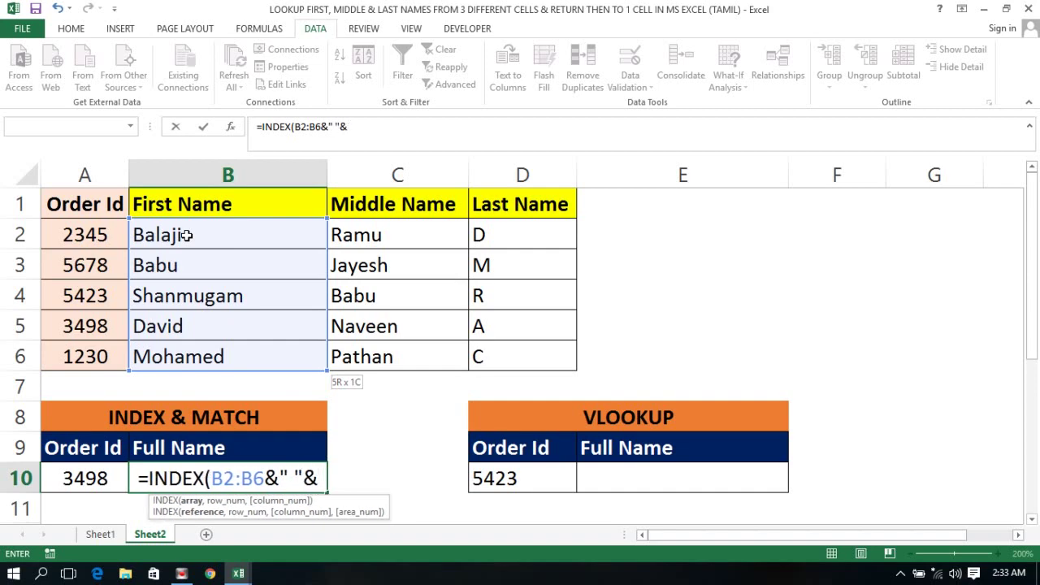
left_click(371, 232)
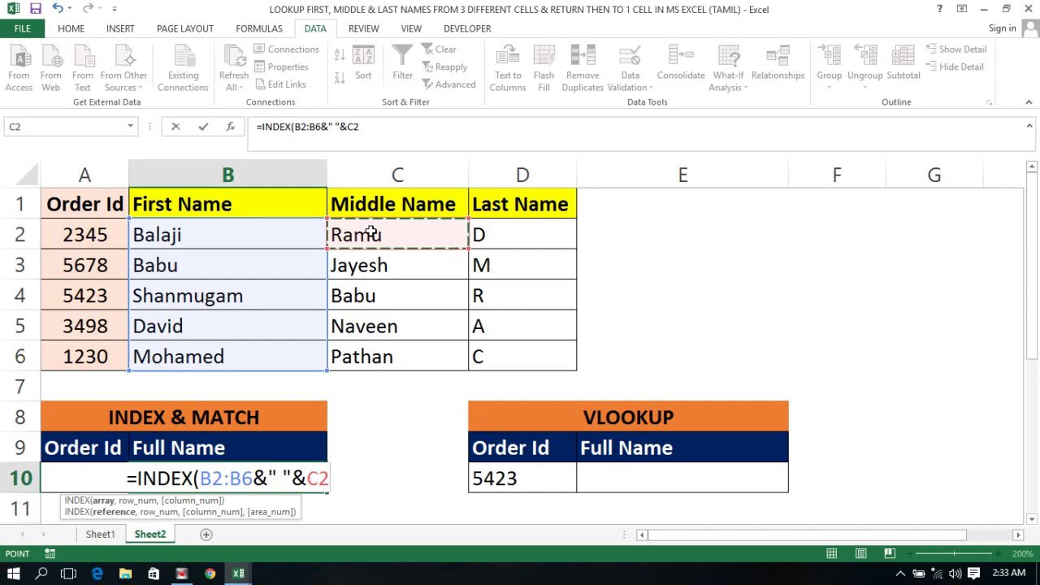
key("ctrl+shift+Down")
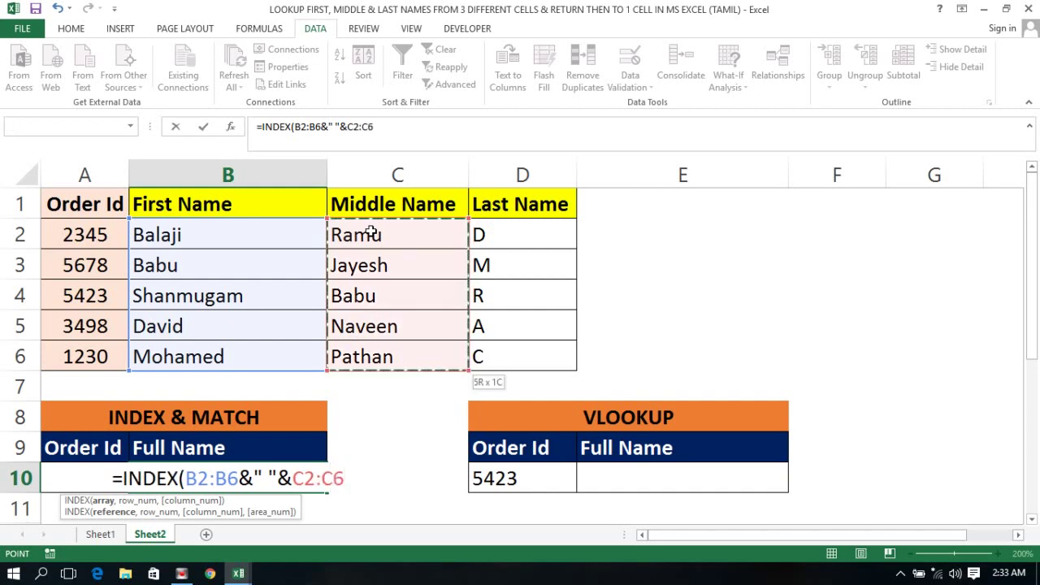
Extend the INDEX array in B10 with another space and the last names in D2:D6.
type("&")
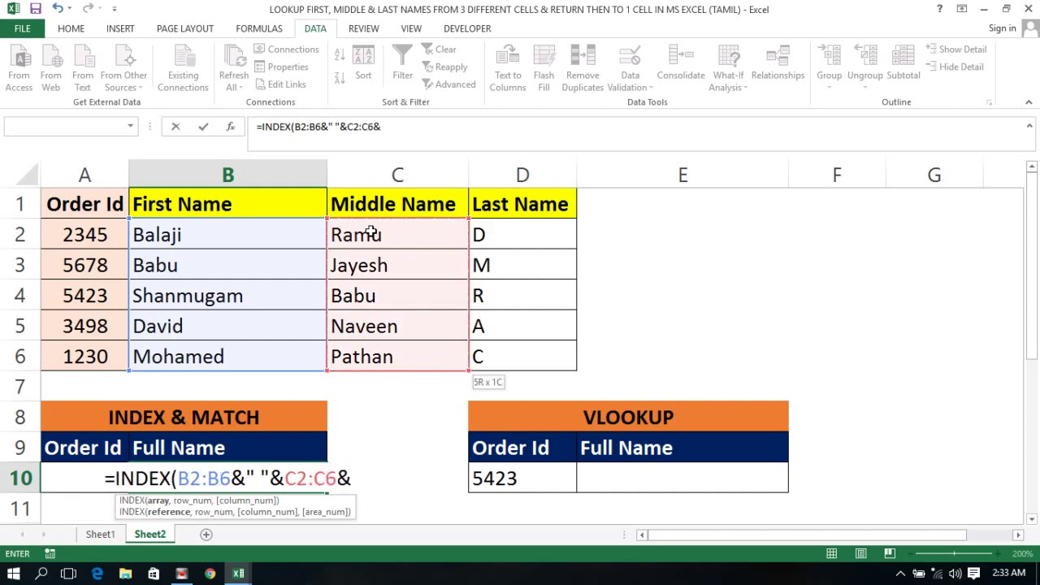
type("\" \"")
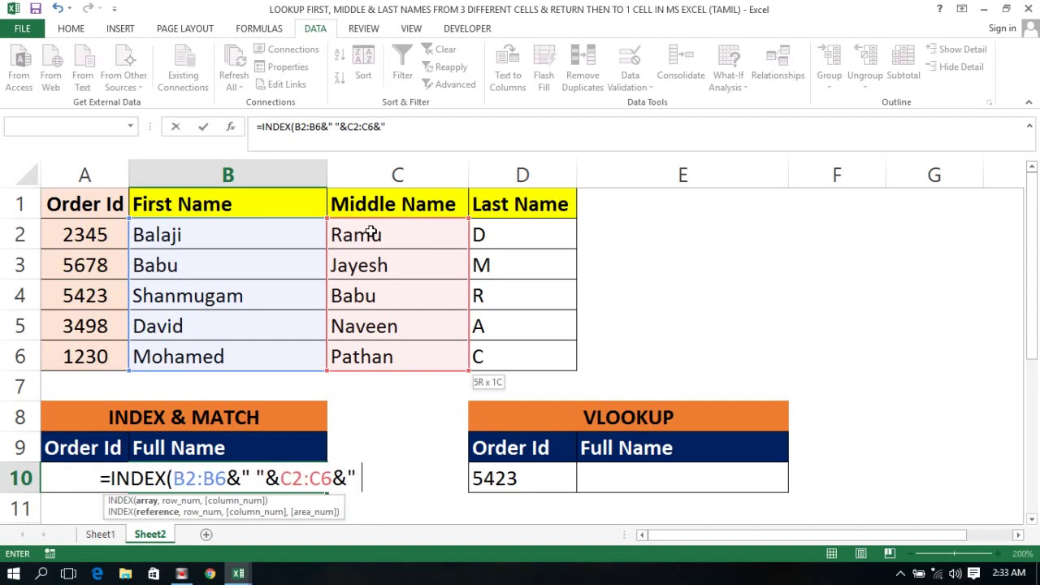
type("&")
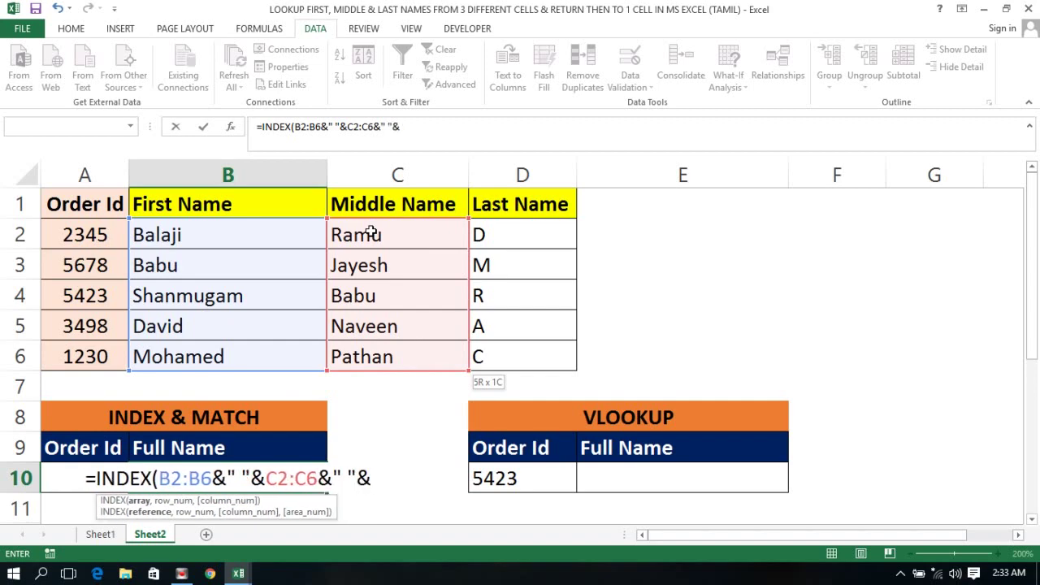
left_click(506, 230)
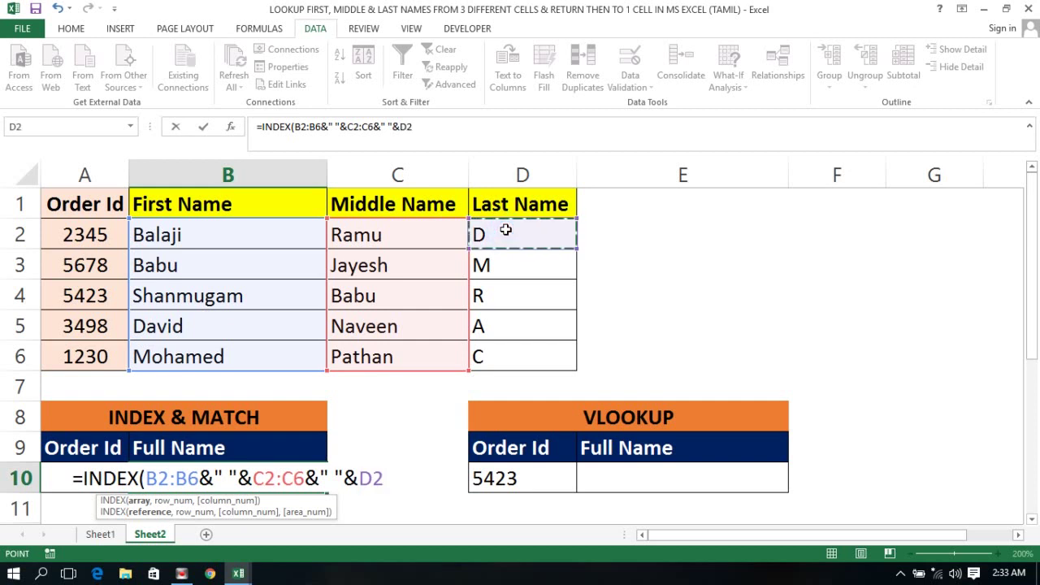
key("shift+Down")
key("shift+Down")
key("shift+Down")
key("shift+Down")
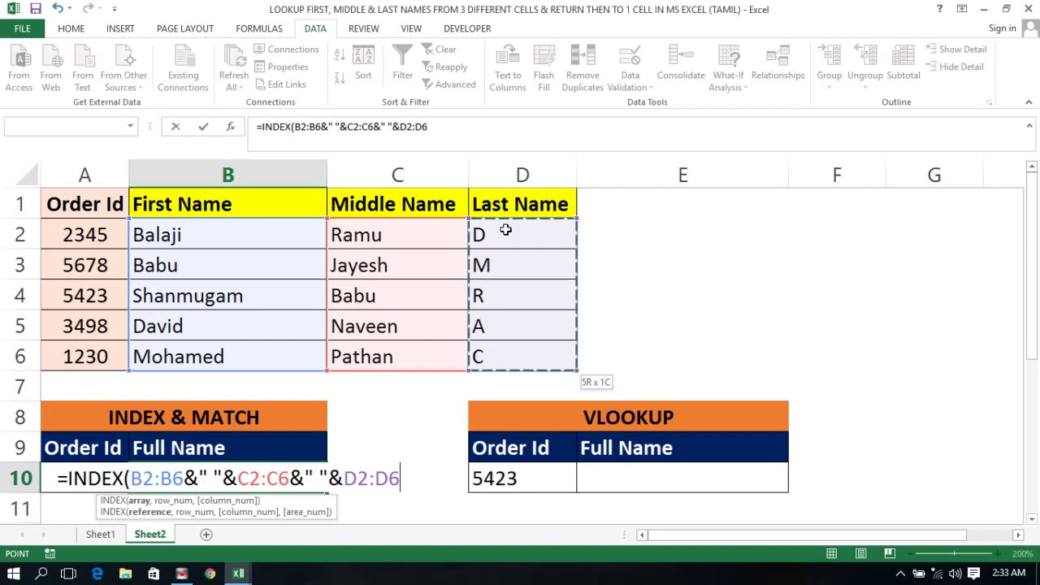
Complete B10's formula with MATCH(A10,A2:A6,0) as the row number and enter it.
type(",")
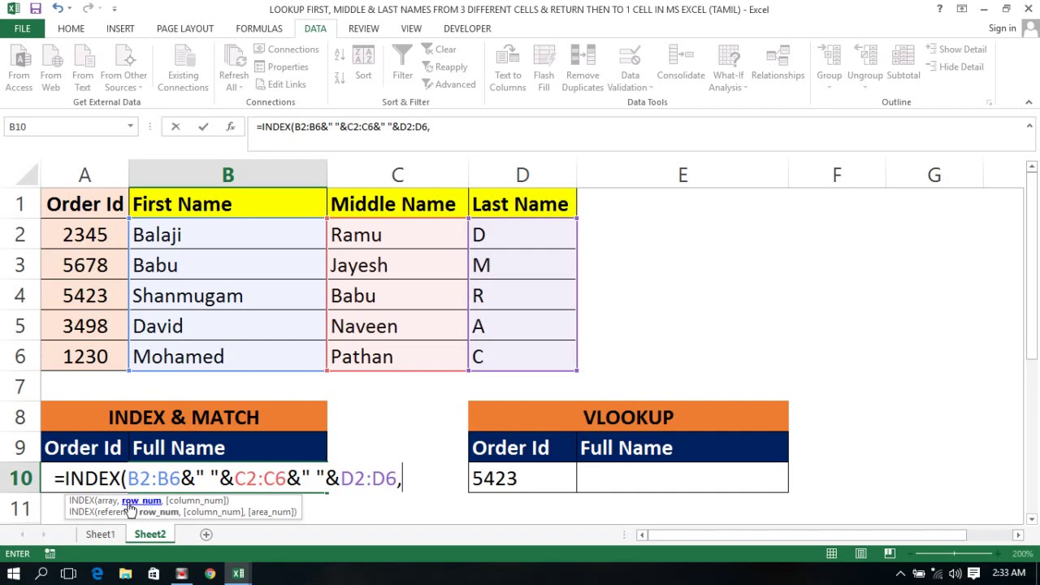
type("MATC")
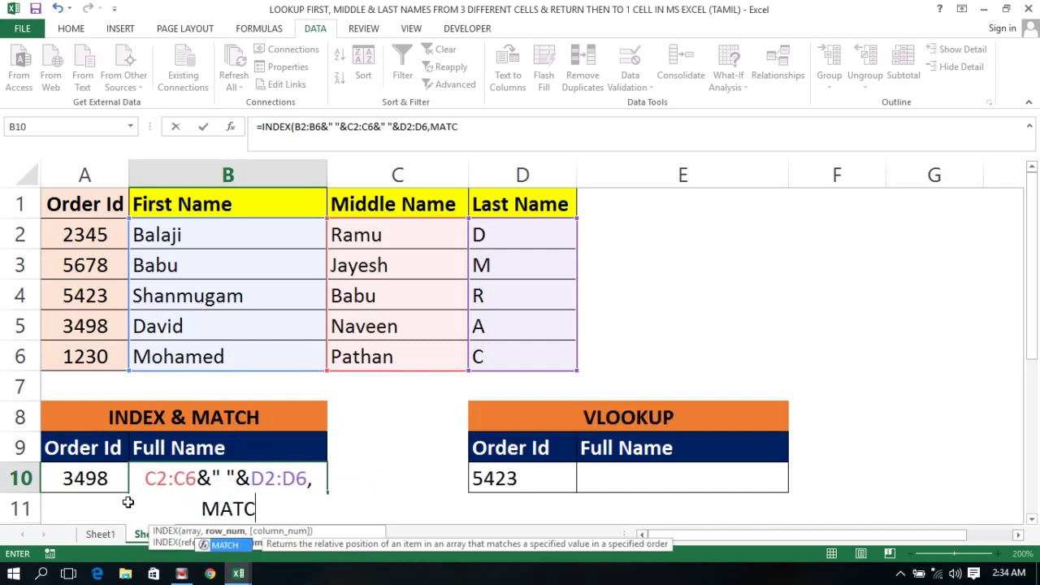
type("H(")
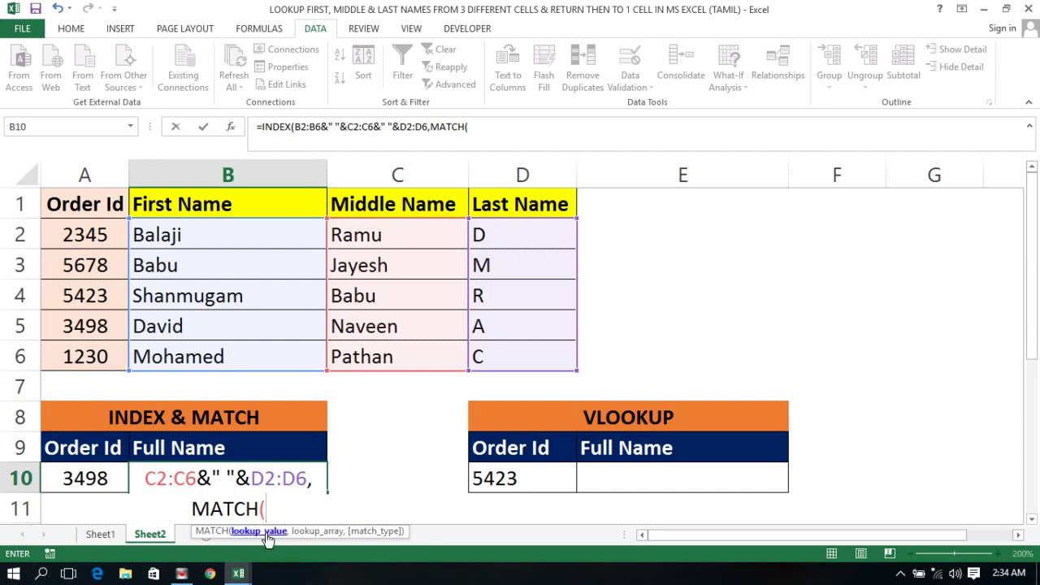
left_click(89, 480)
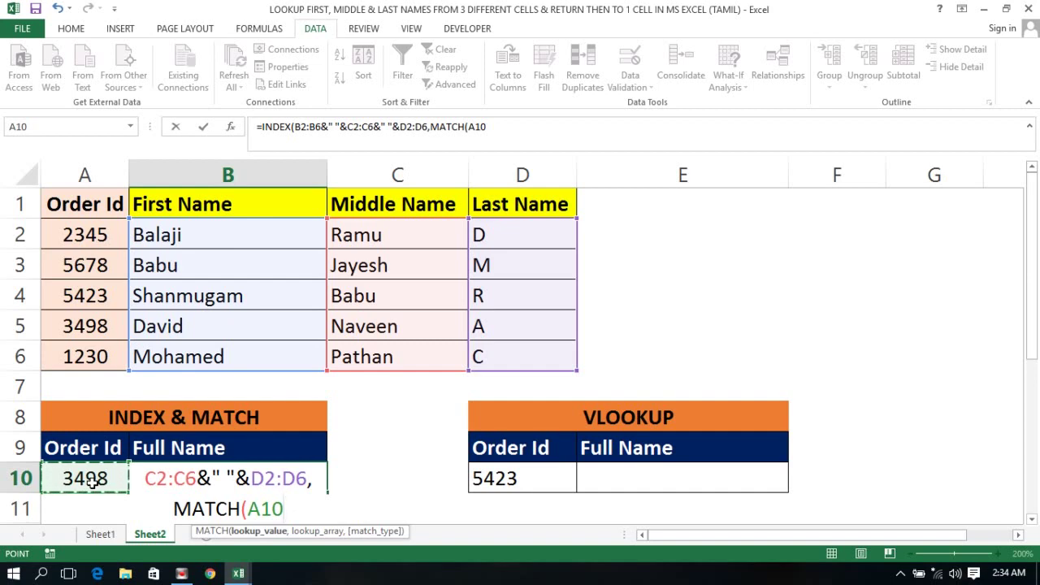
type(",")
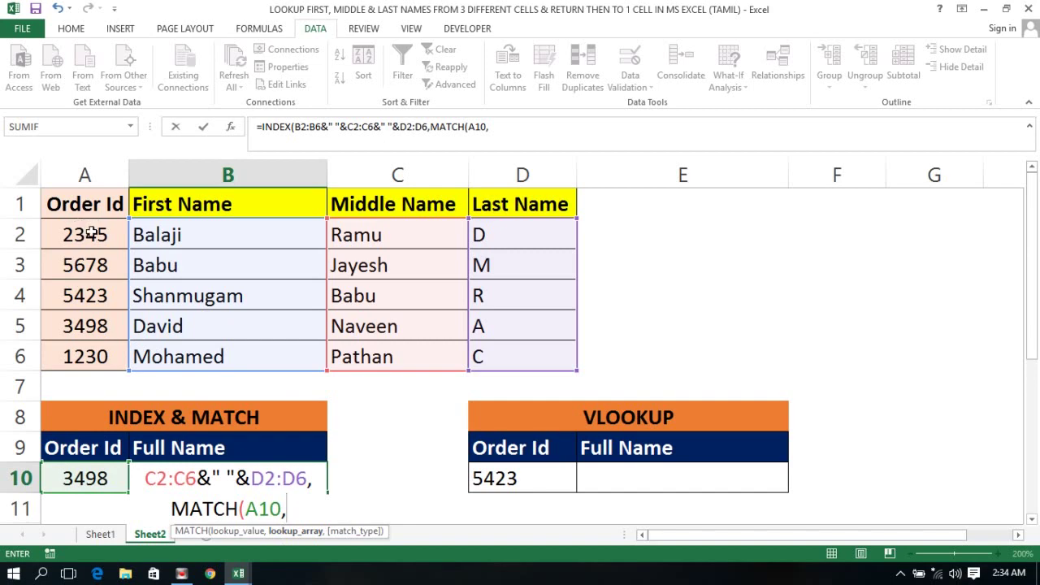
left_click(92, 234)
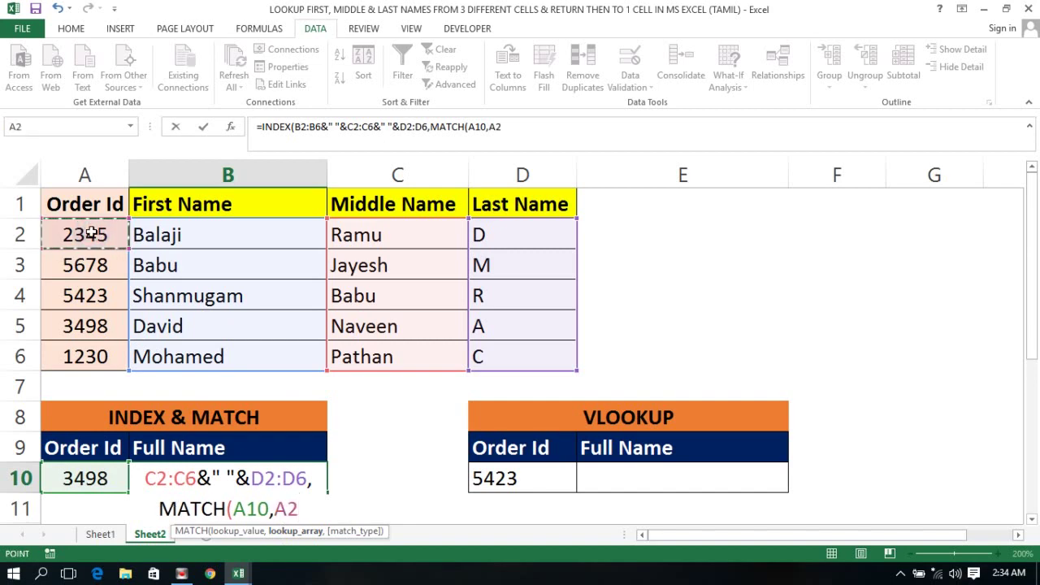
key("ctrl+shift+Down")
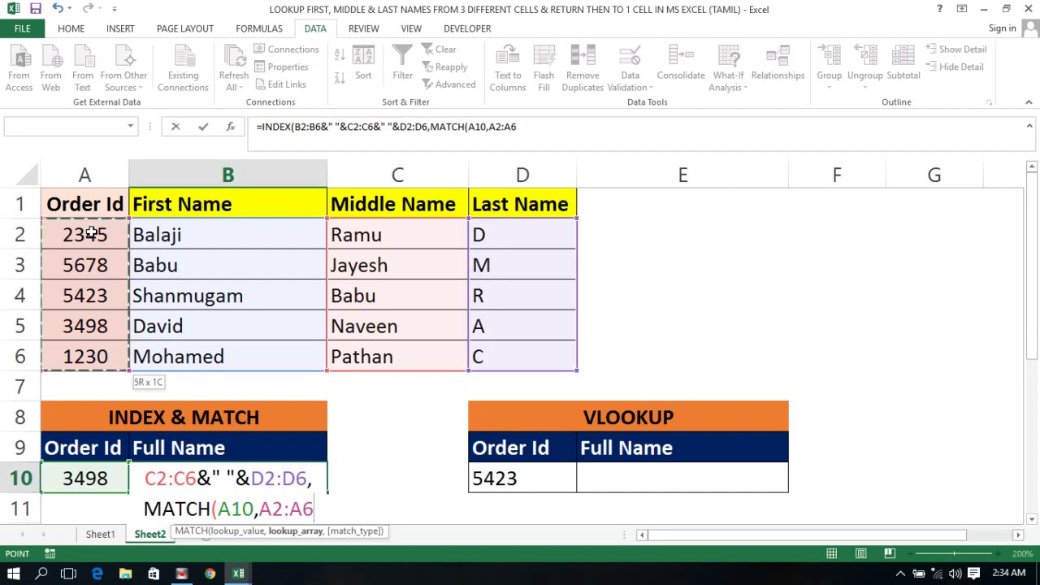
type(",")
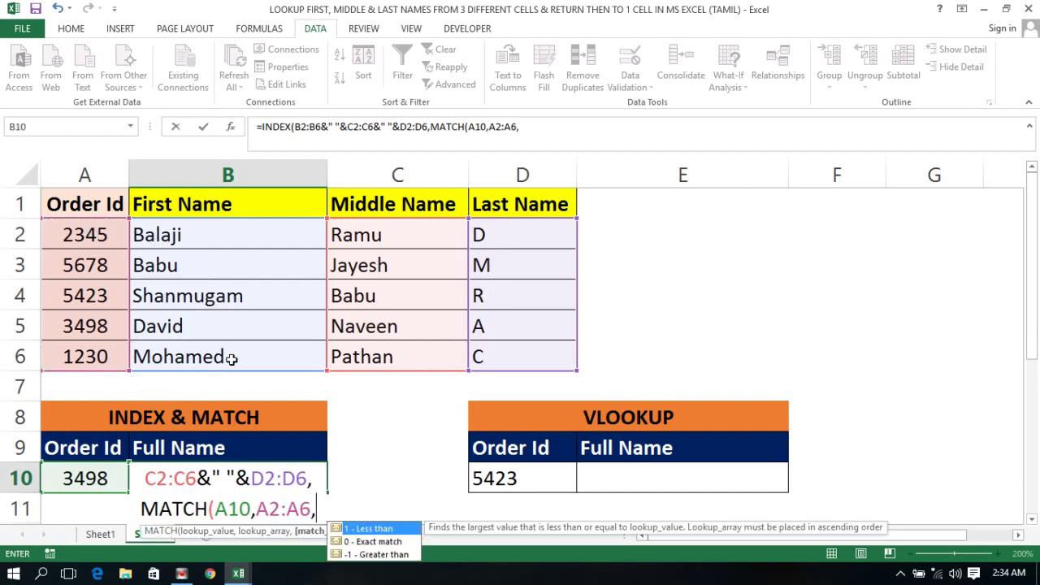
type("0")
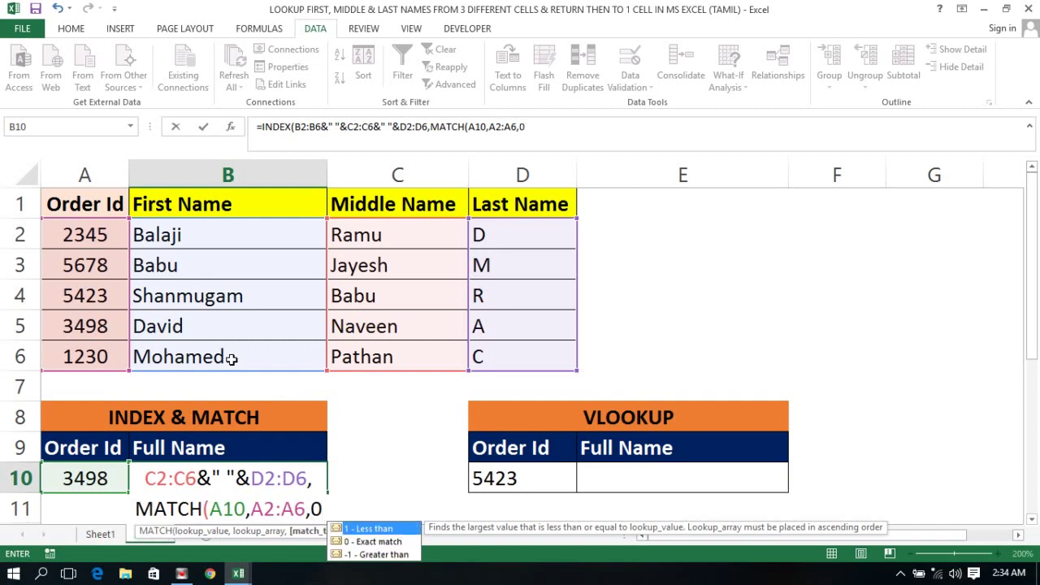
type(")")
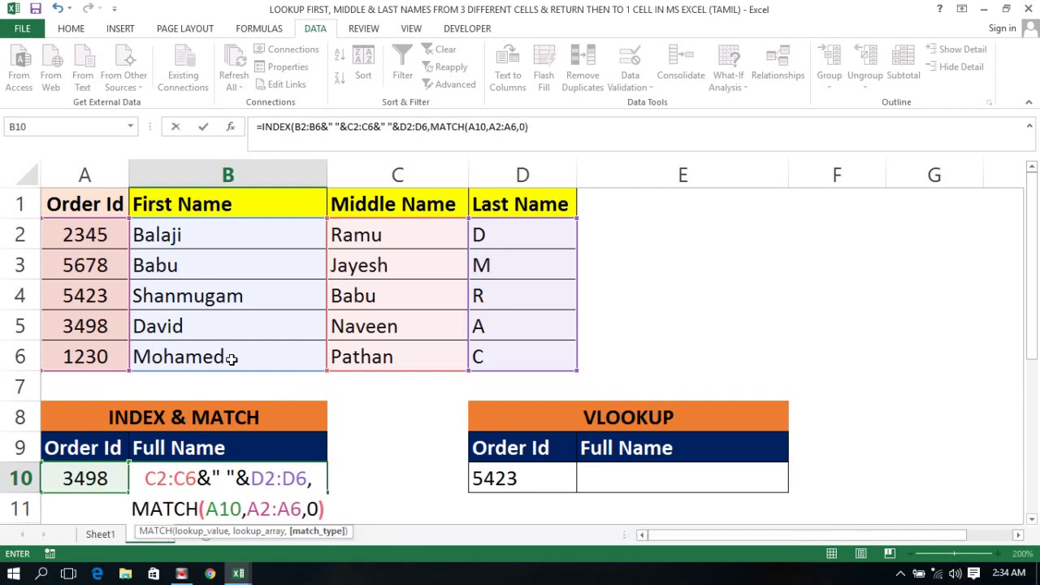
type(")")
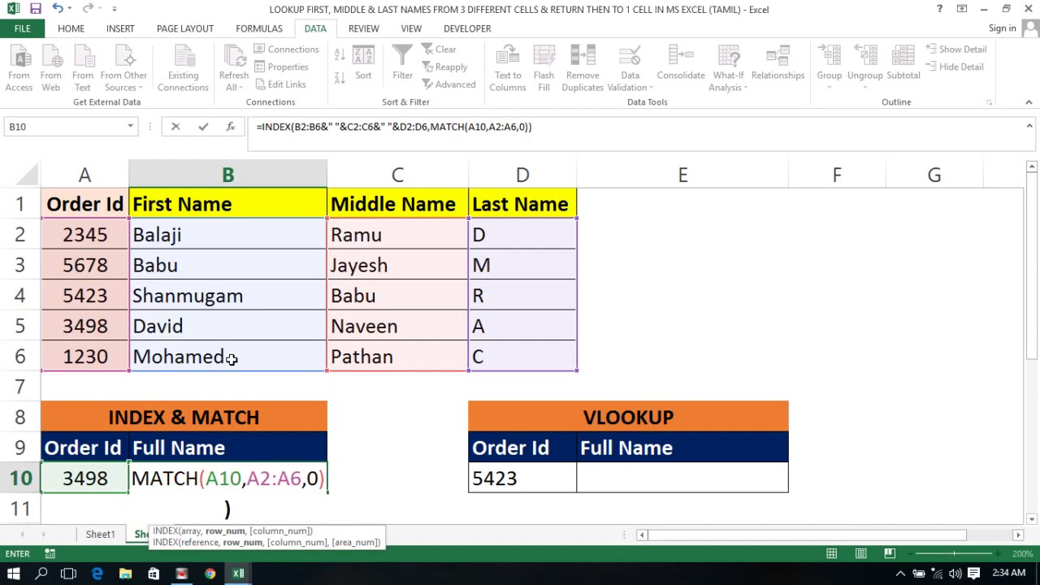
key("Return")
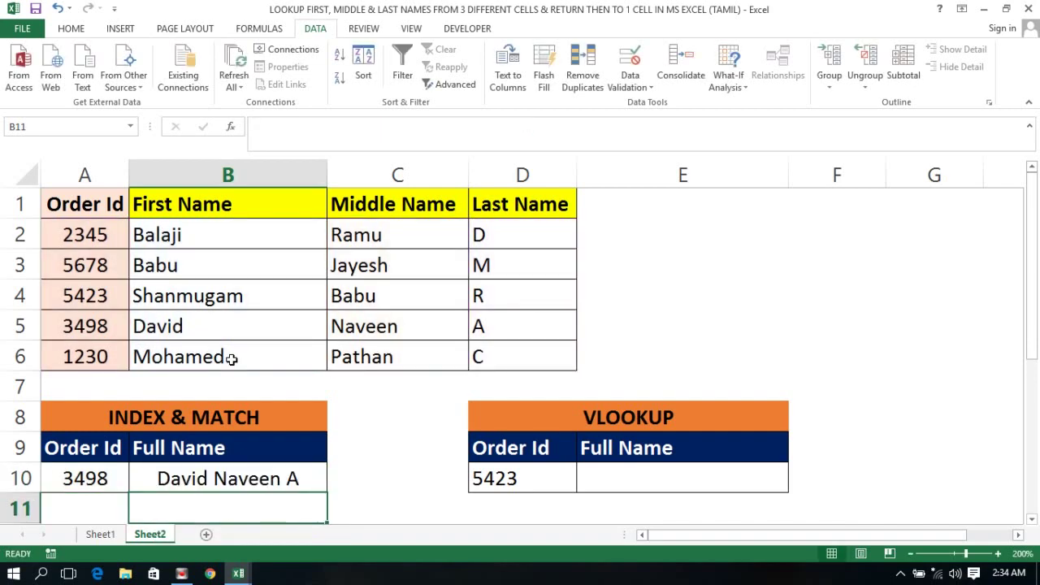
Test the INDEX & MATCH lookup by choosing the order IDs of row 6, row 2 and finally row 3 in A10.
left_click(195, 452)
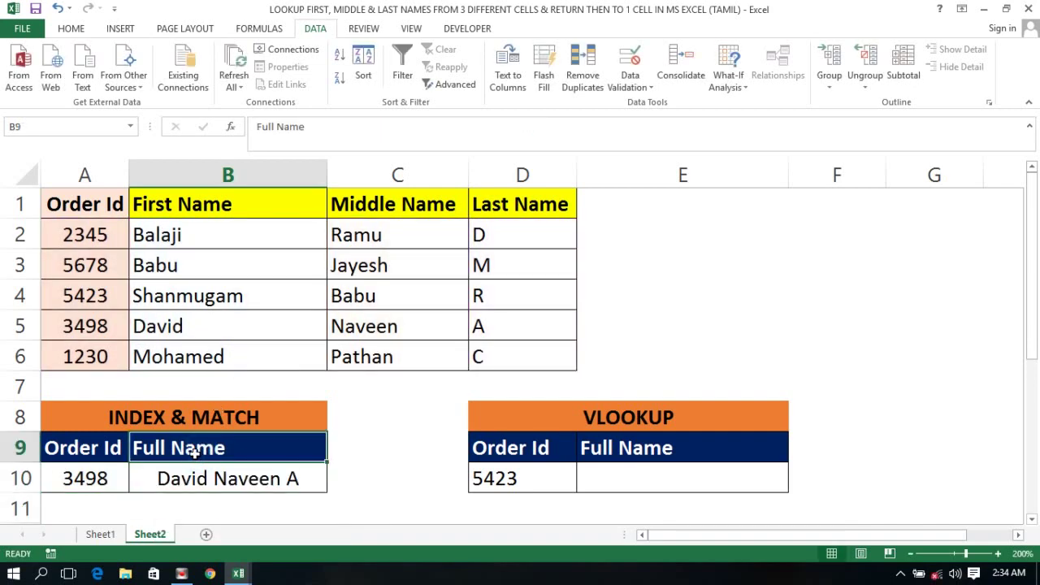
left_click(109, 474)
left_click(174, 483)
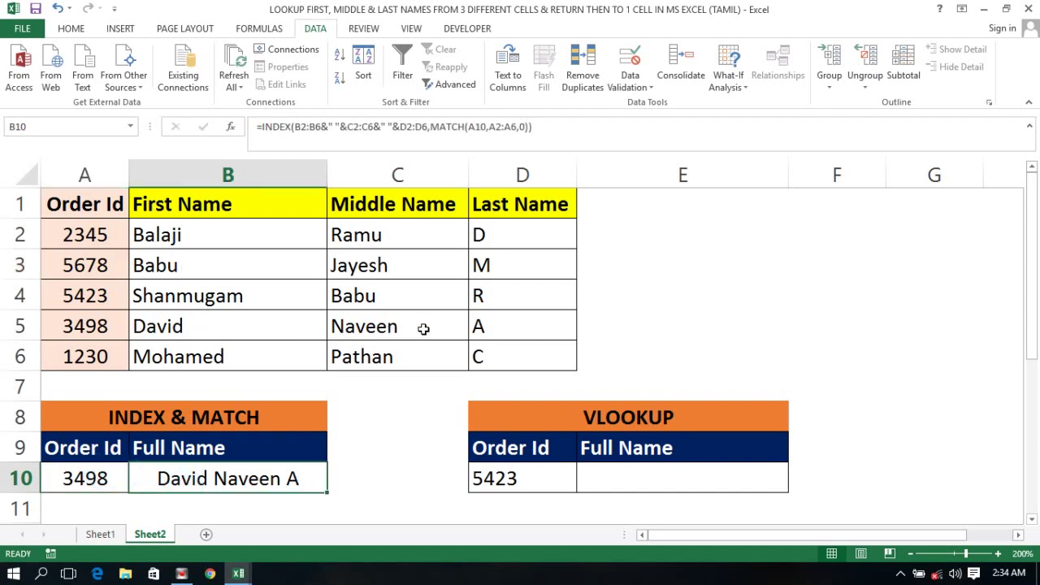
left_click(96, 473)
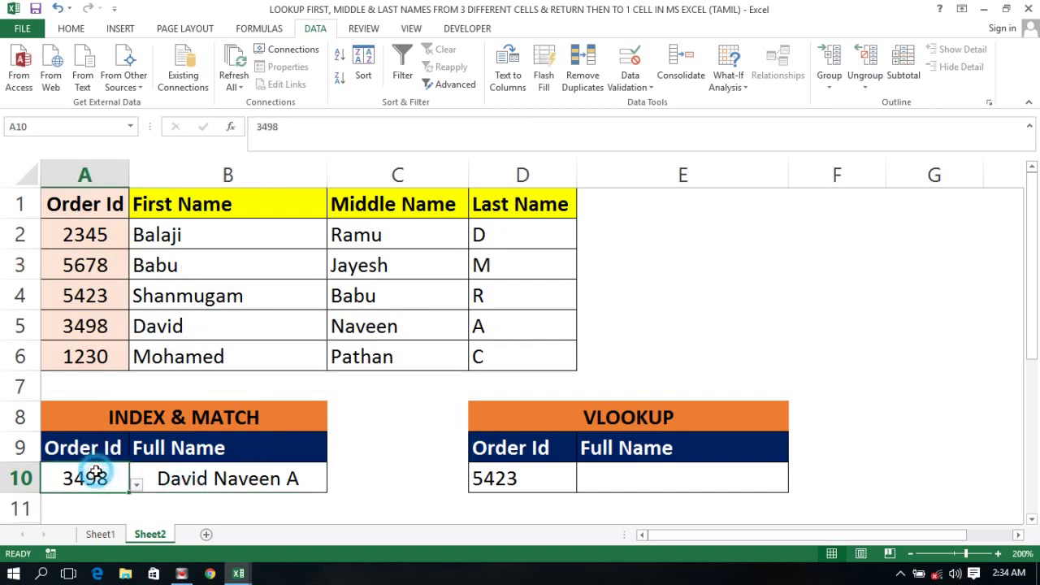
left_click(136, 484)
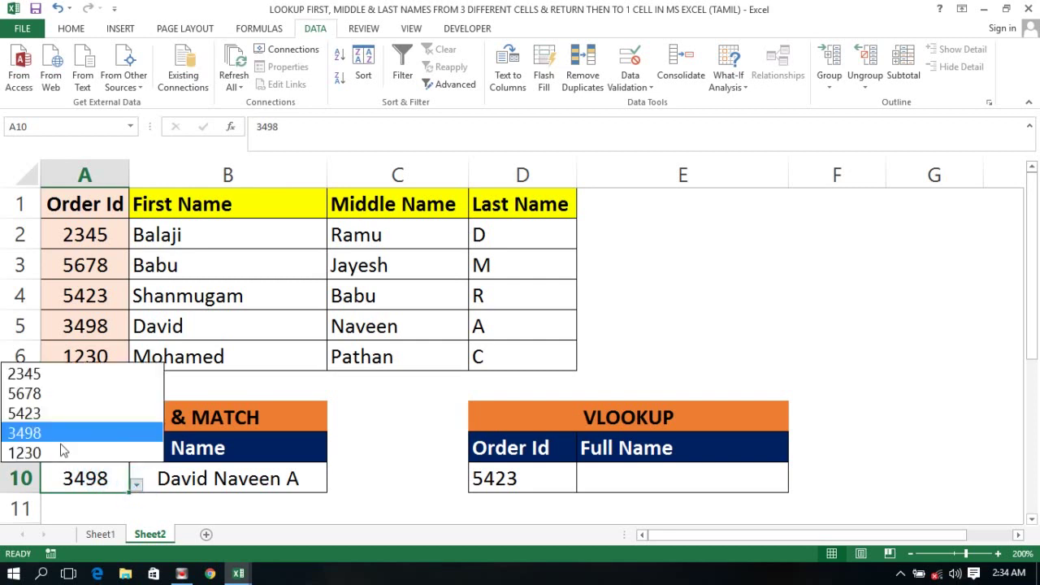
left_click(19, 452)
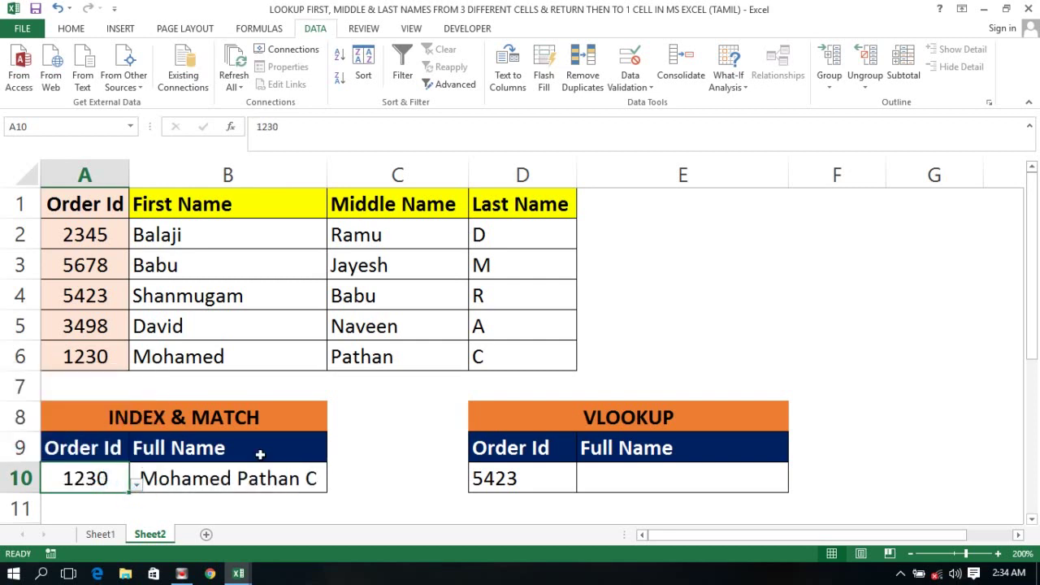
left_click(135, 484)
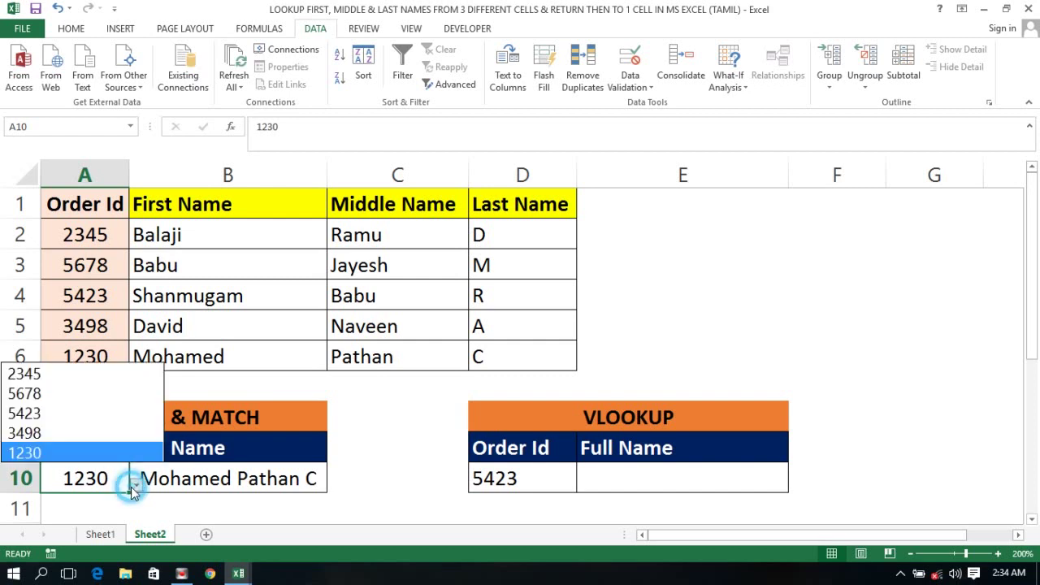
left_click(44, 374)
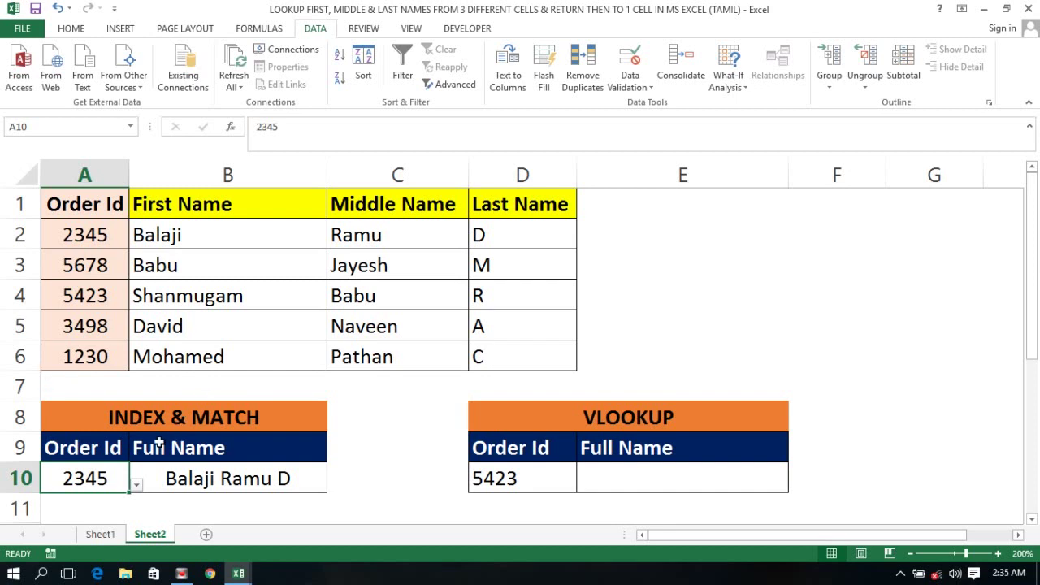
left_click(137, 484)
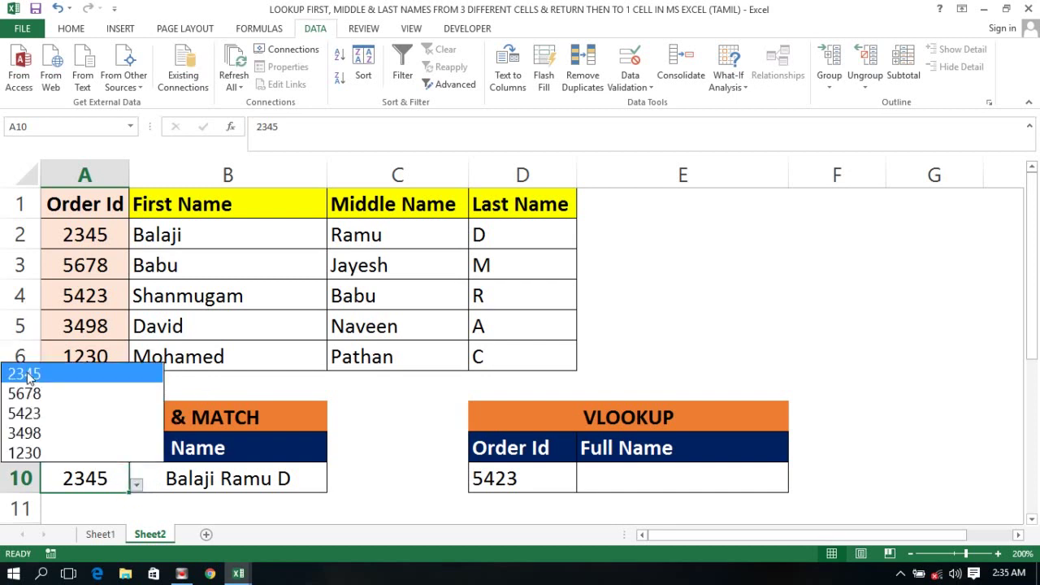
left_click(24, 395)
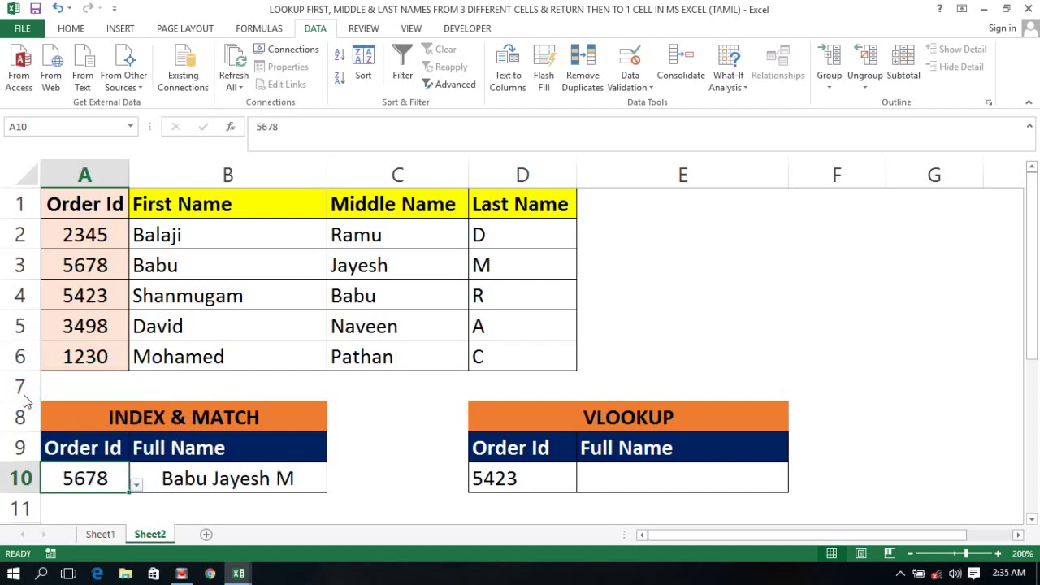
left_click(219, 484)
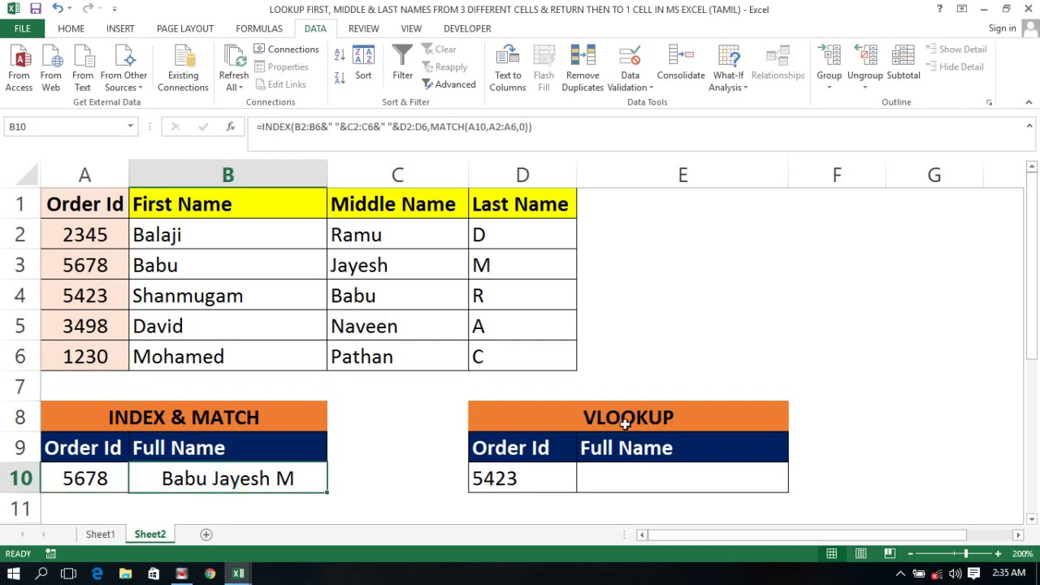
Begin the full-name formula in E10 with VLOOKUP(D10,A1:D6,2,0) to return the first name.
left_click(621, 481)
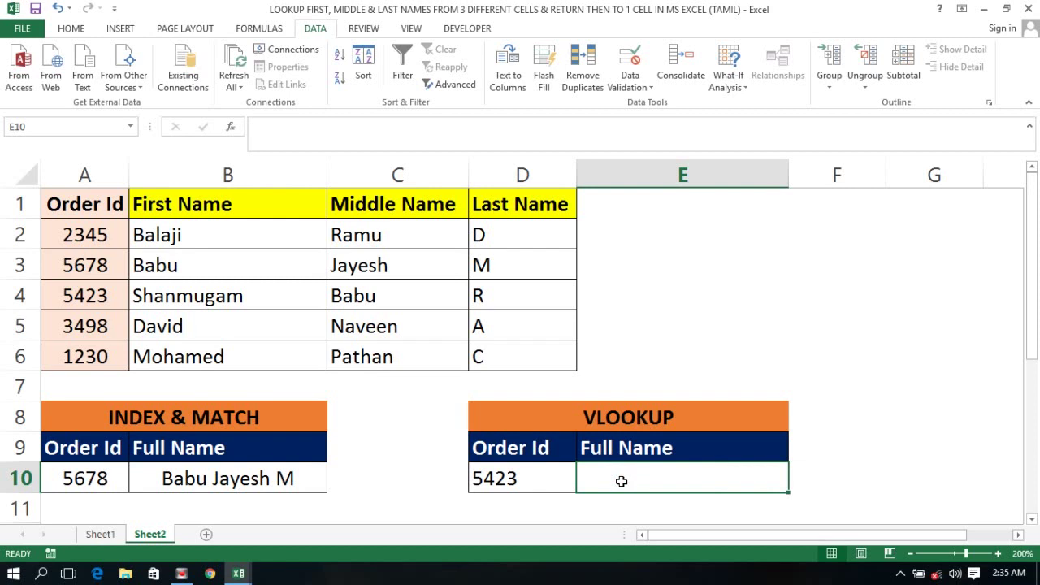
type("=VLO")
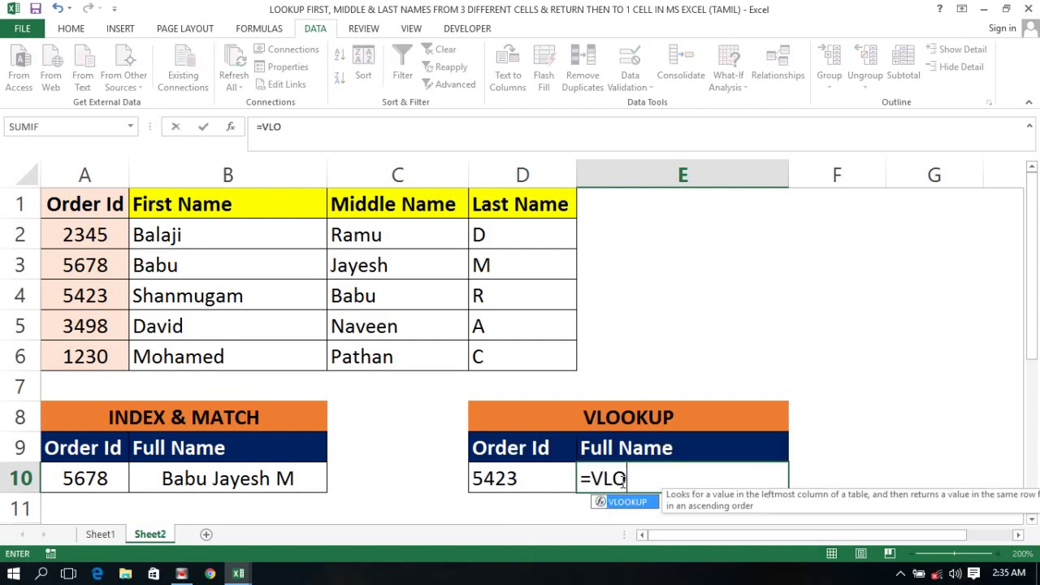
key("Tab")
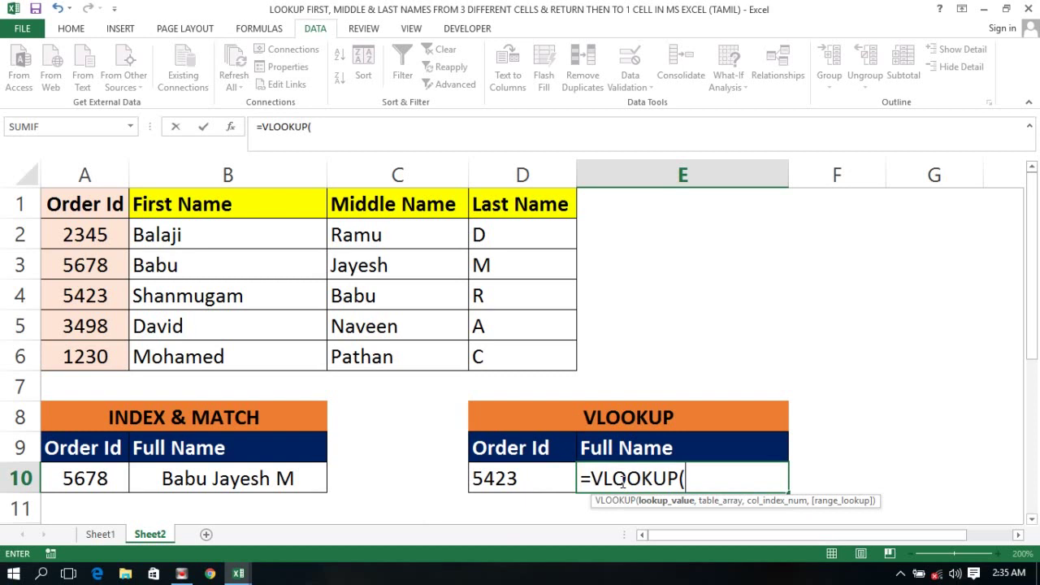
left_click(551, 477)
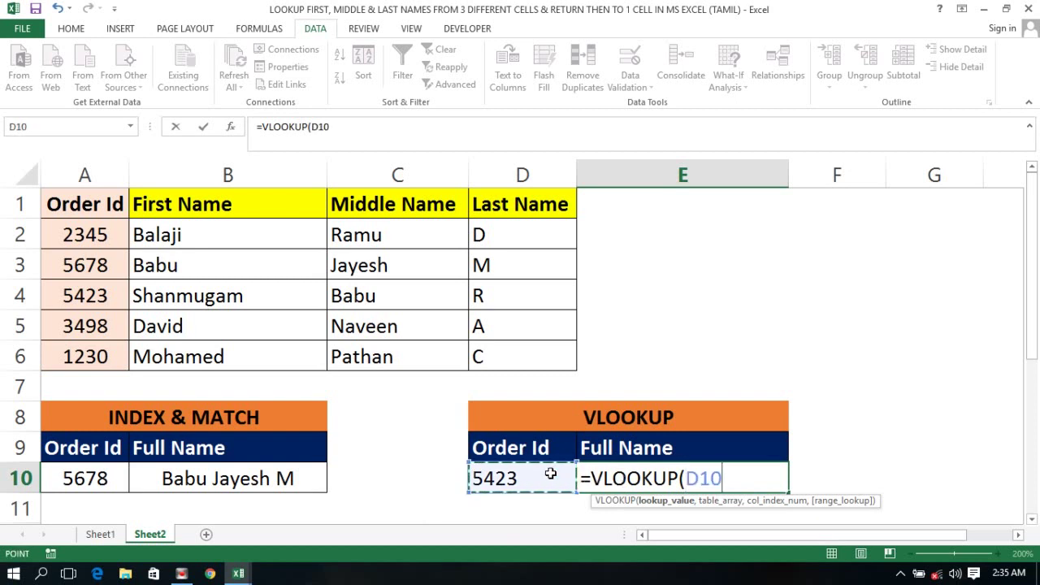
type(",")
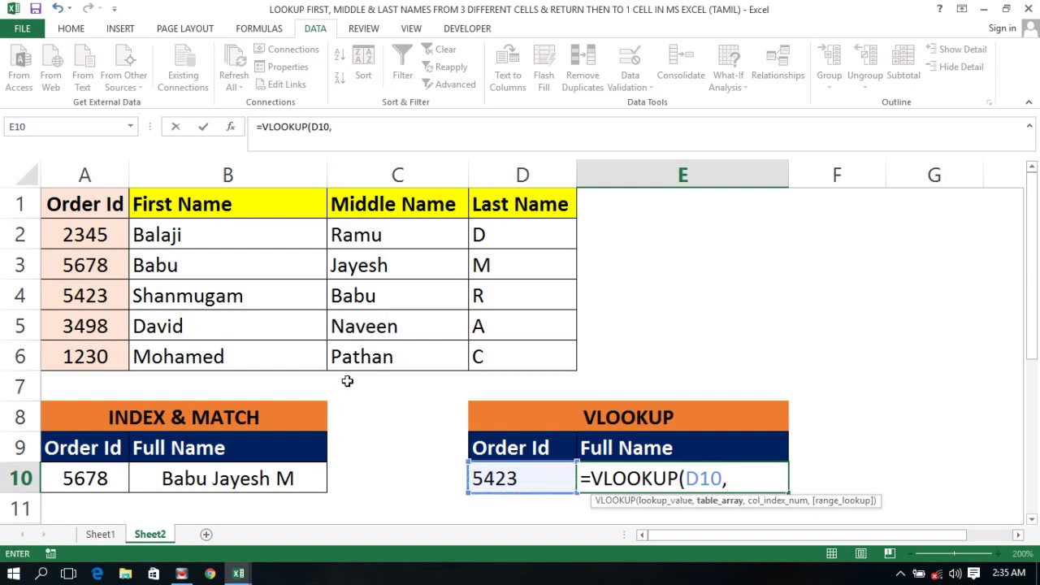
left_click(52, 203)
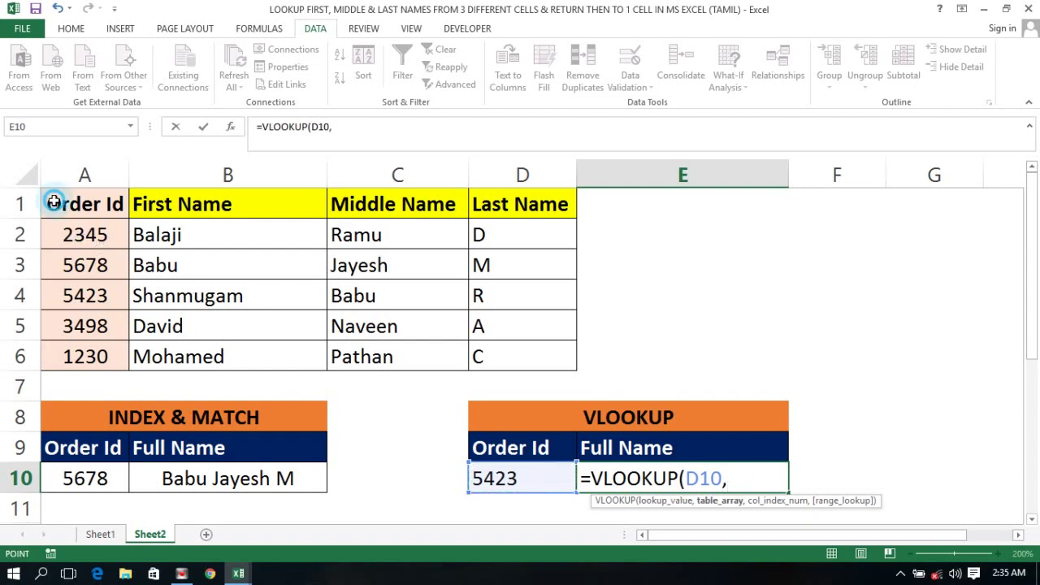
key("ctrl+shift+Down")
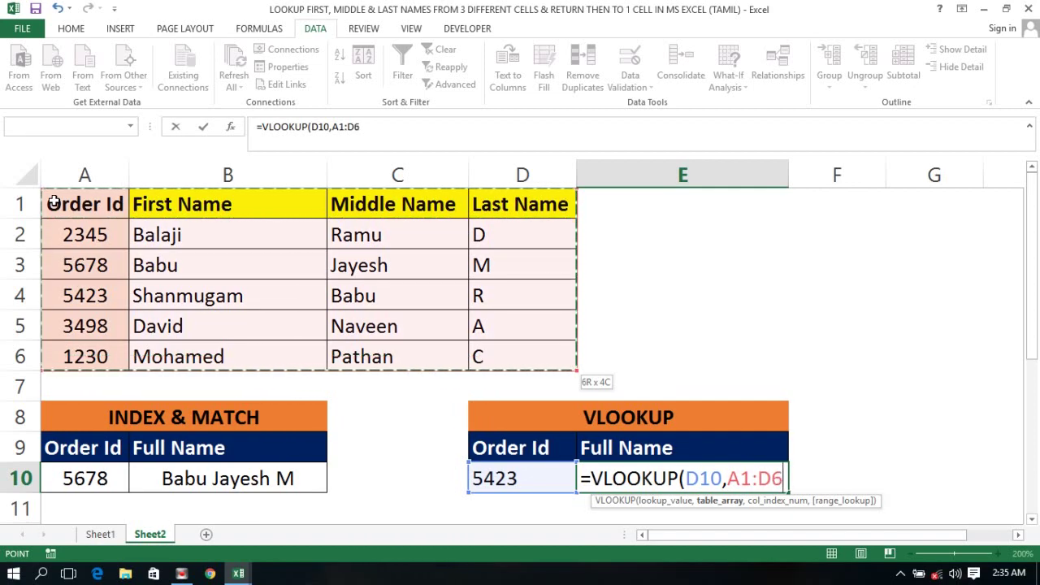
type(",2")
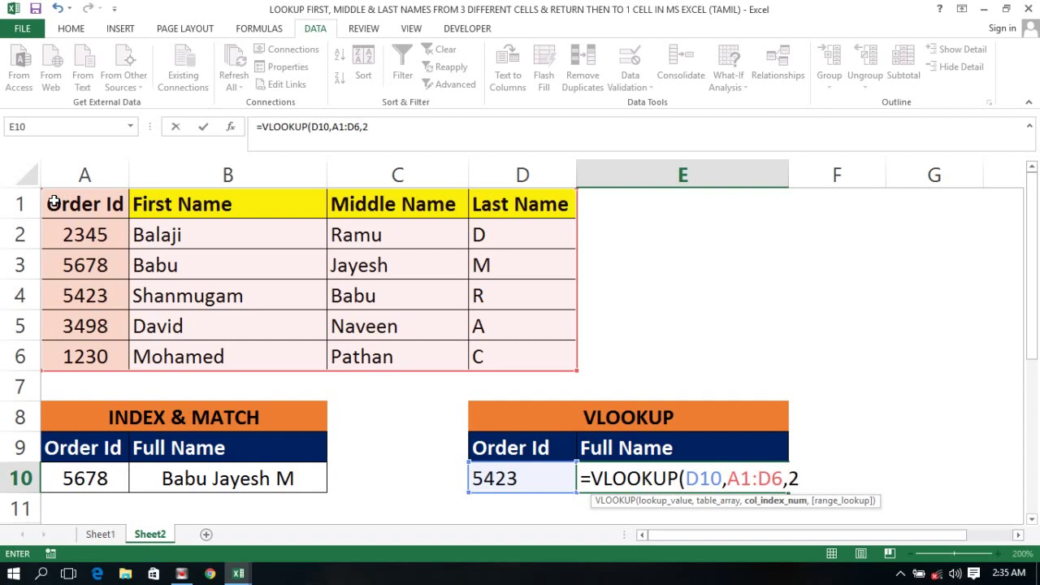
type(",")
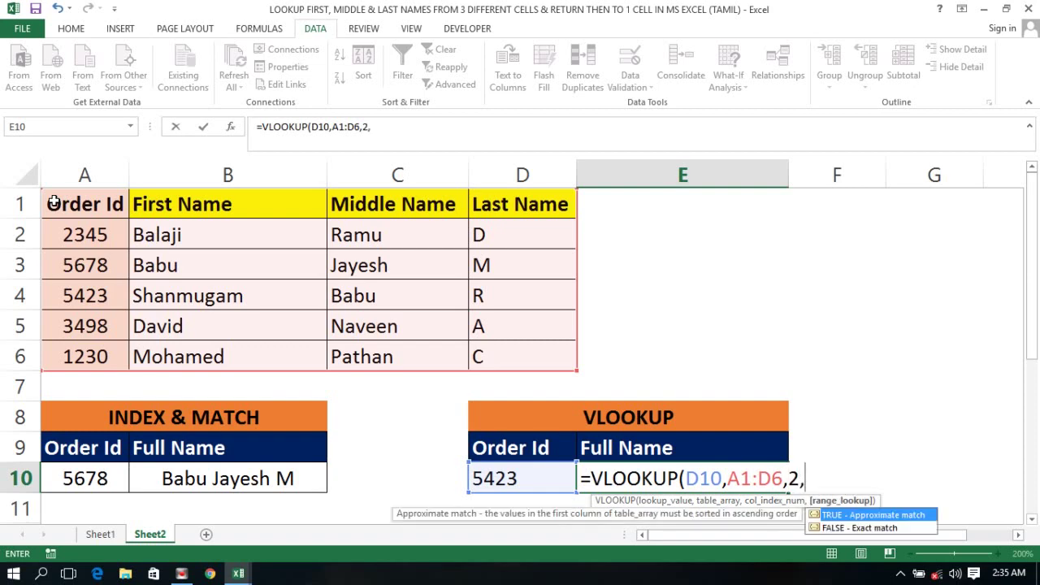
type("0)")
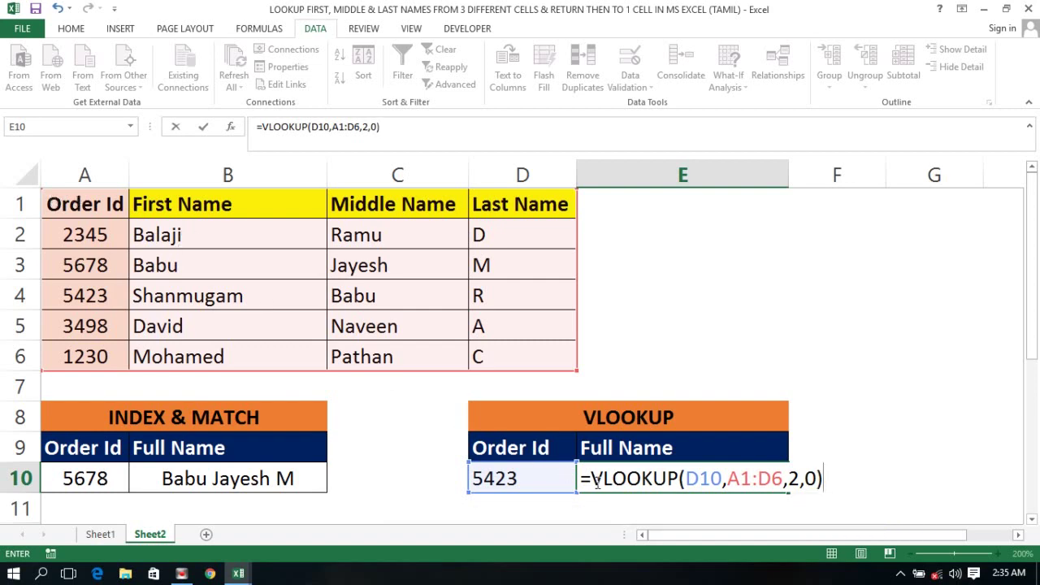
Append a space and a copy of the VLOOKUP with column index 3 to E10's formula for the middle name.
left_click_drag(592, 477, 829, 484)
key("ctrl+c")
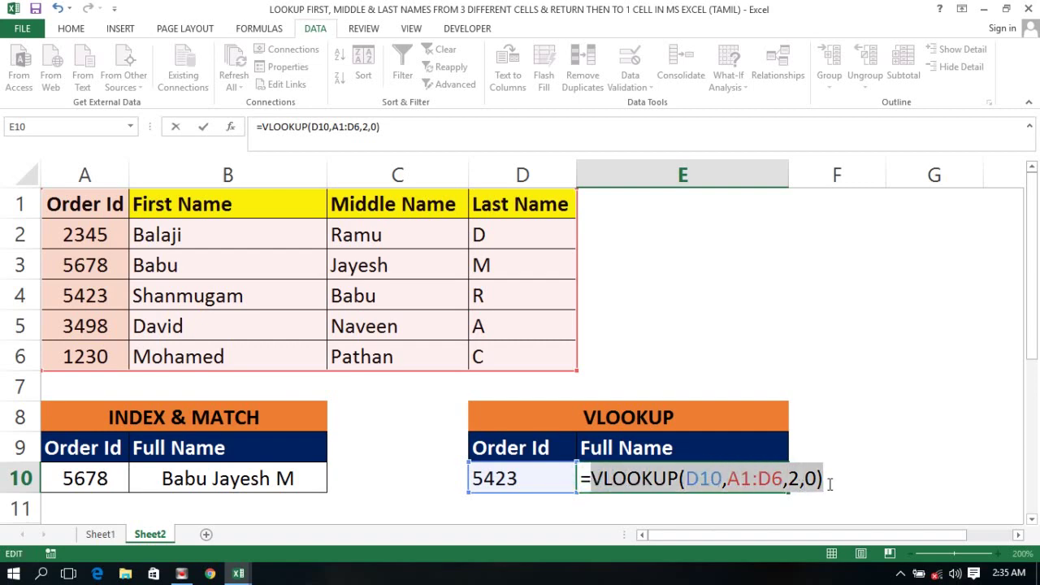
left_click(824, 479)
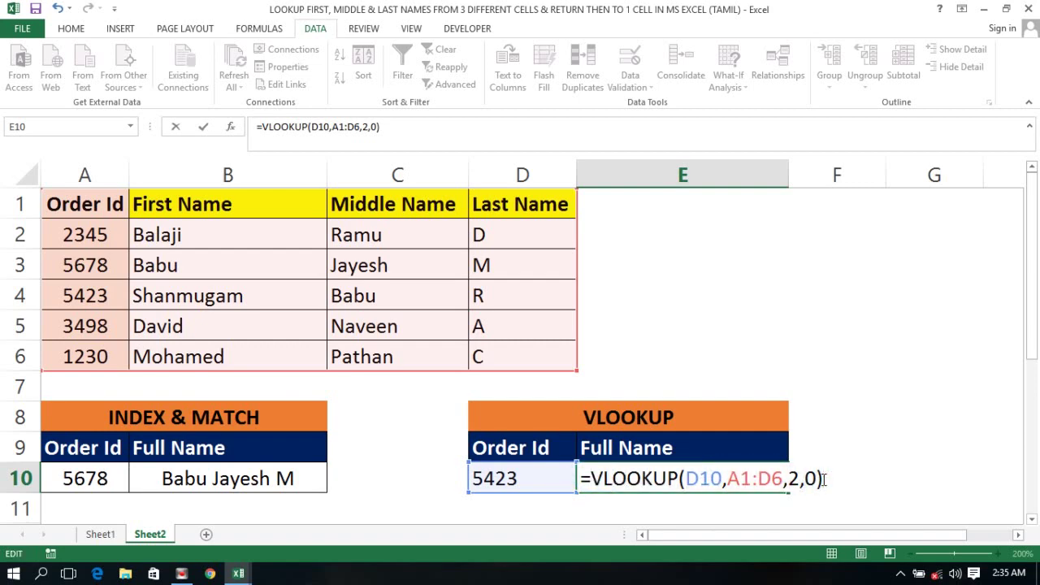
type("&\" \"&")
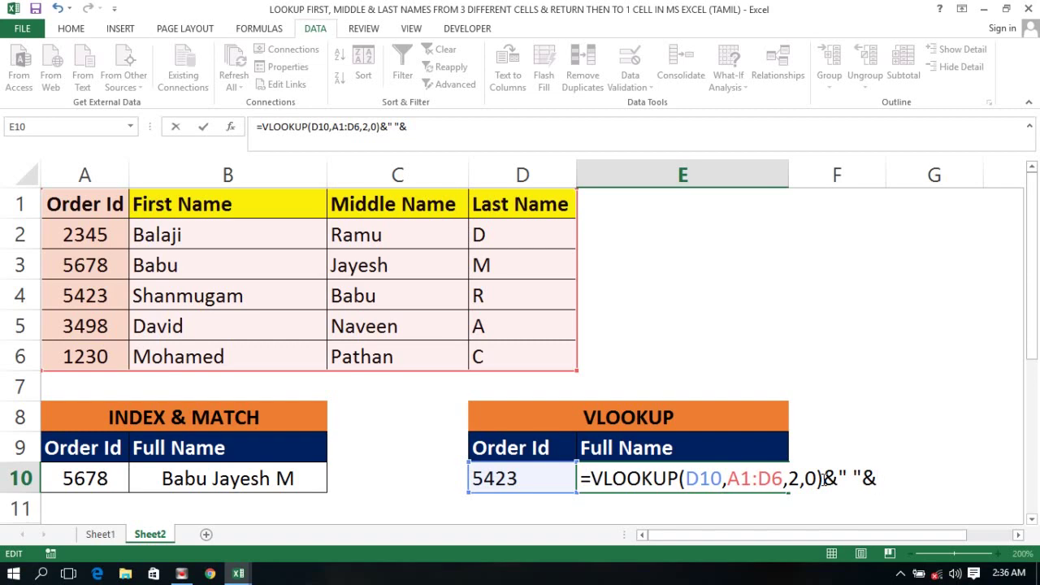
key("ctrl+v")
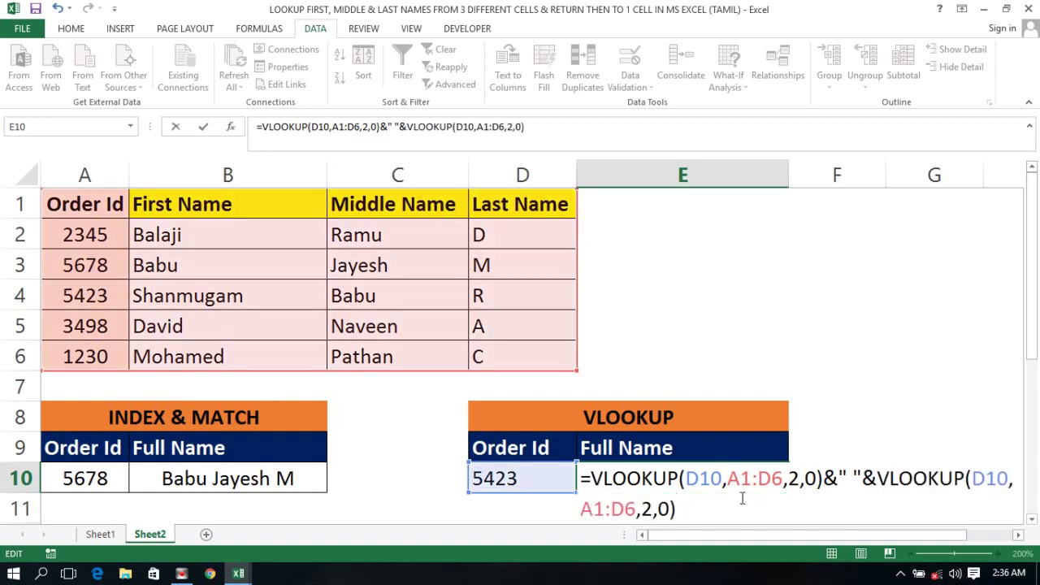
left_click(653, 507)
key("BackSpace")
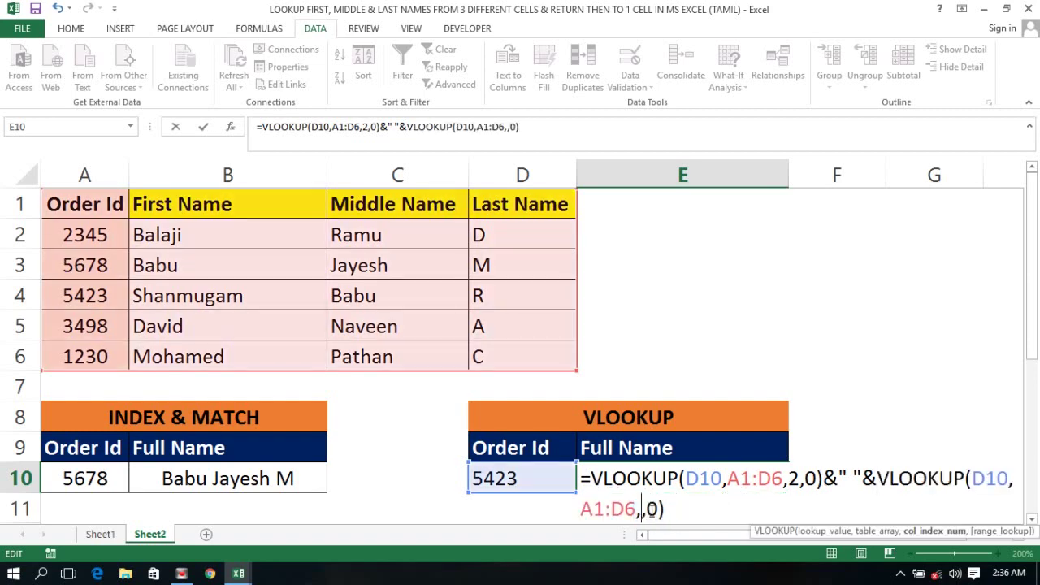
type("3")
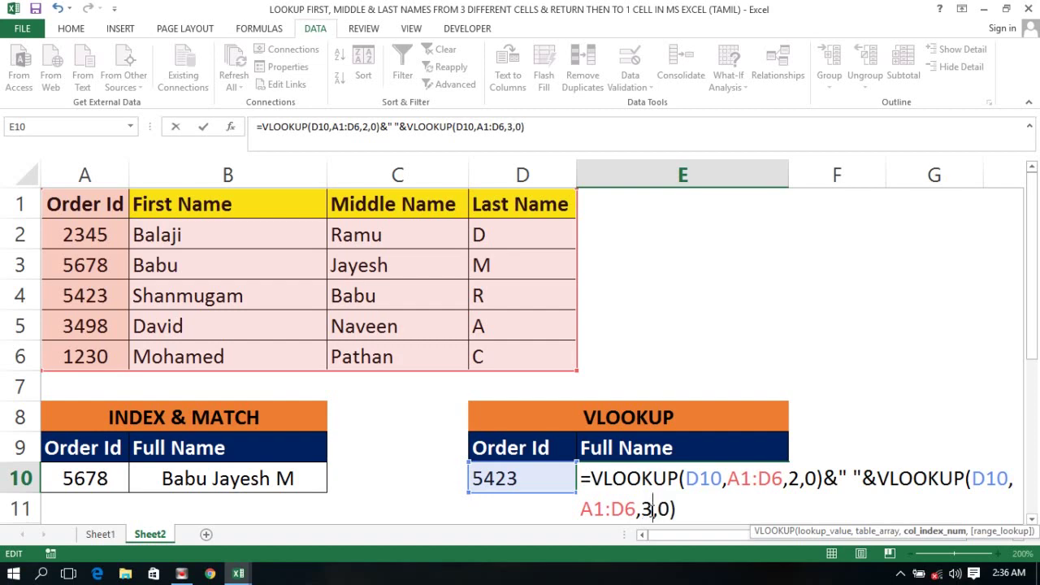
Append another space and a VLOOKUP copy with column index 4 for the last name, and enter E10's formula.
left_click(684, 511)
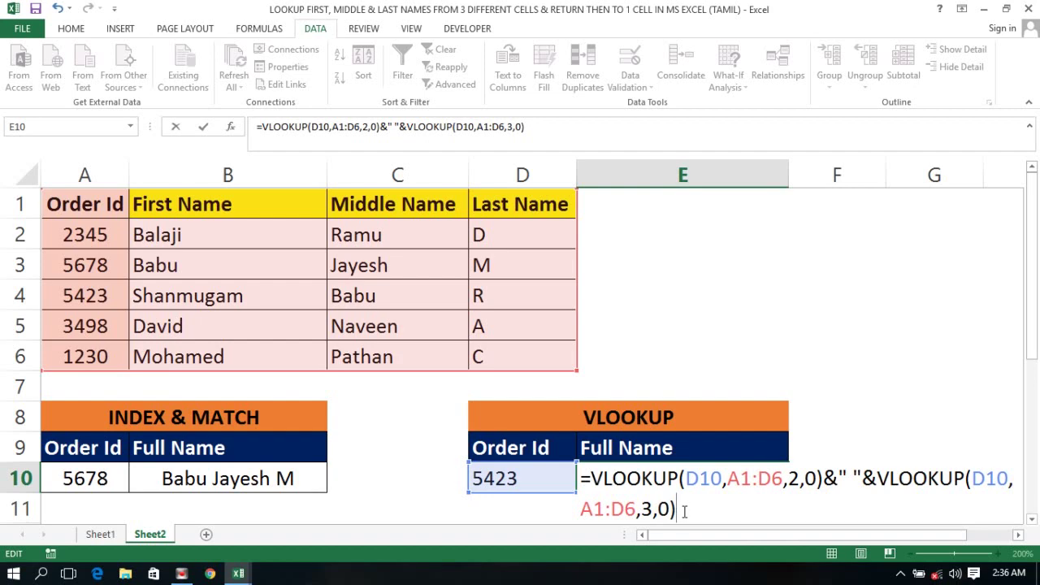
type("&\" \"&")
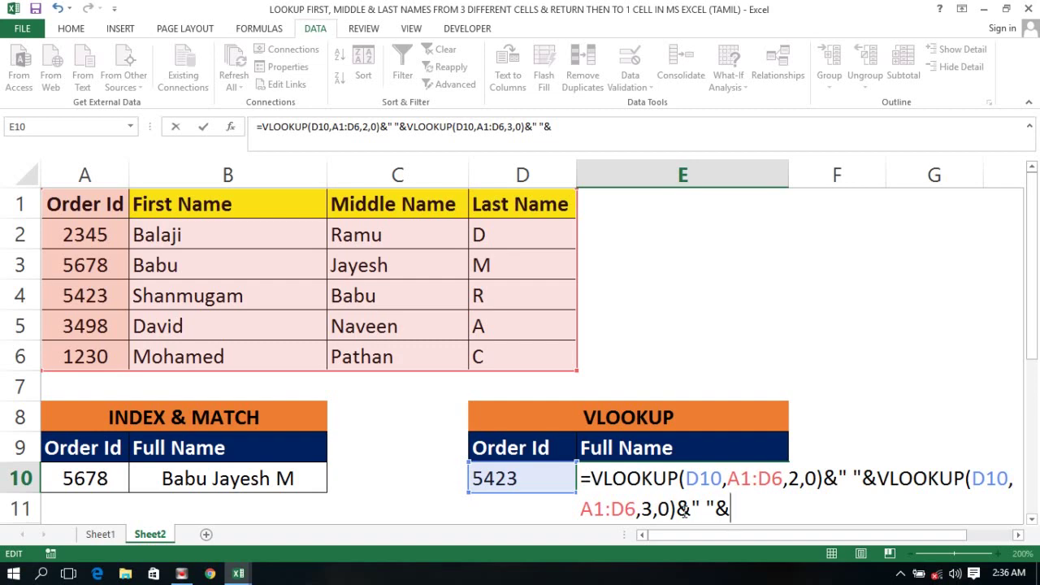
key("ctrl+v")
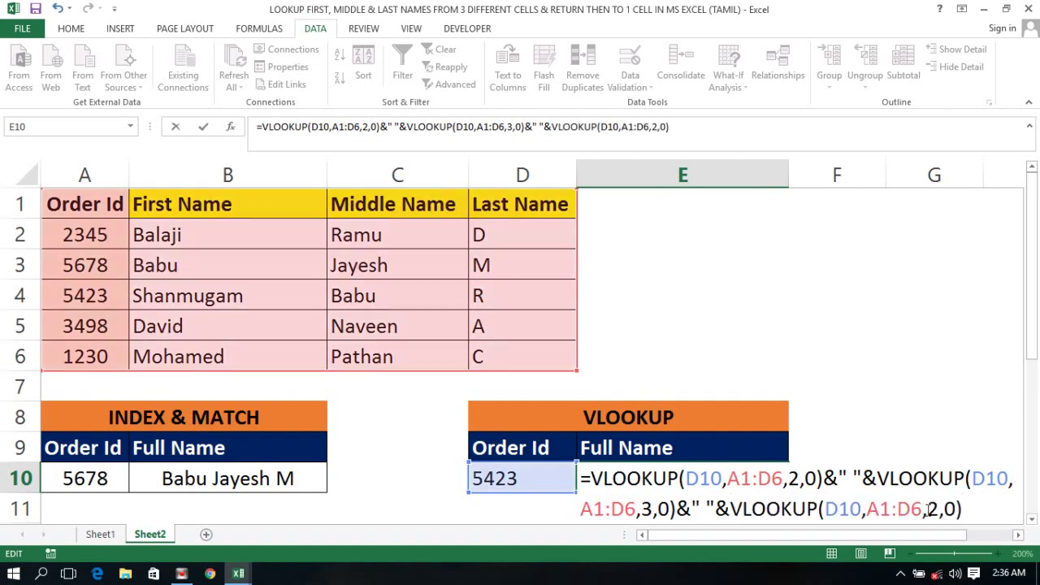
left_click(940, 509)
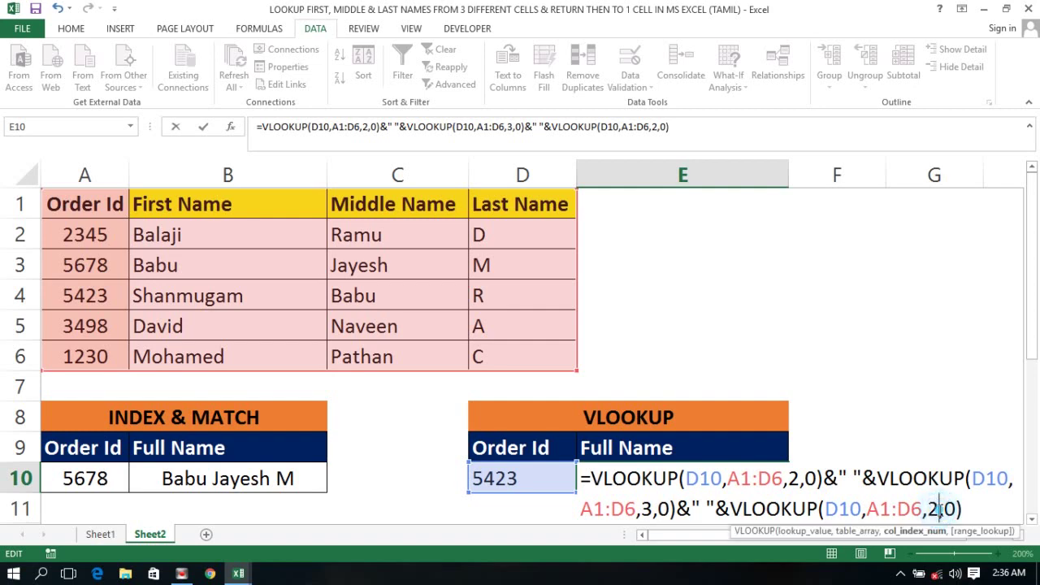
key("BackSpace")
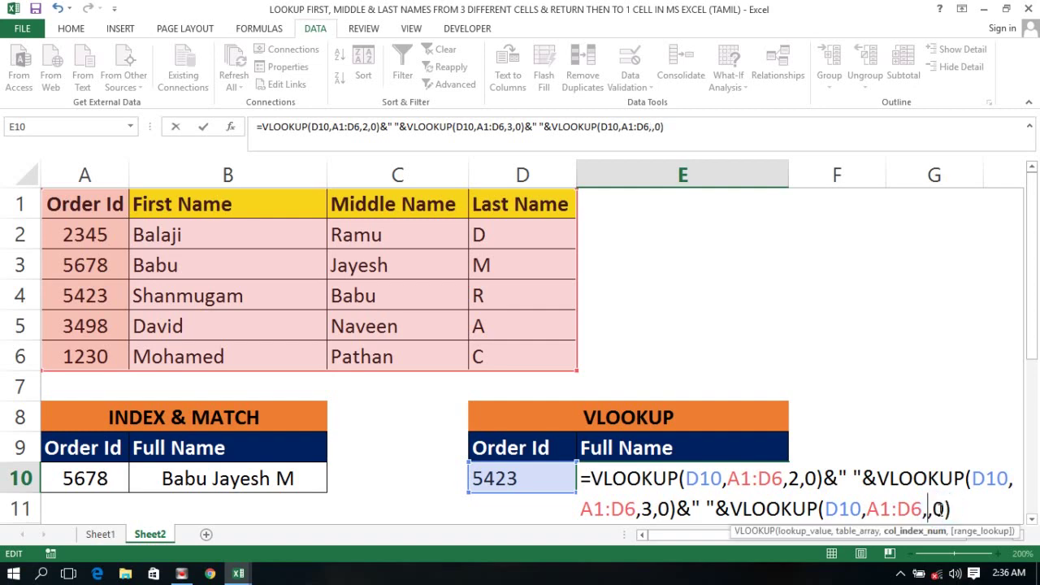
type("4")
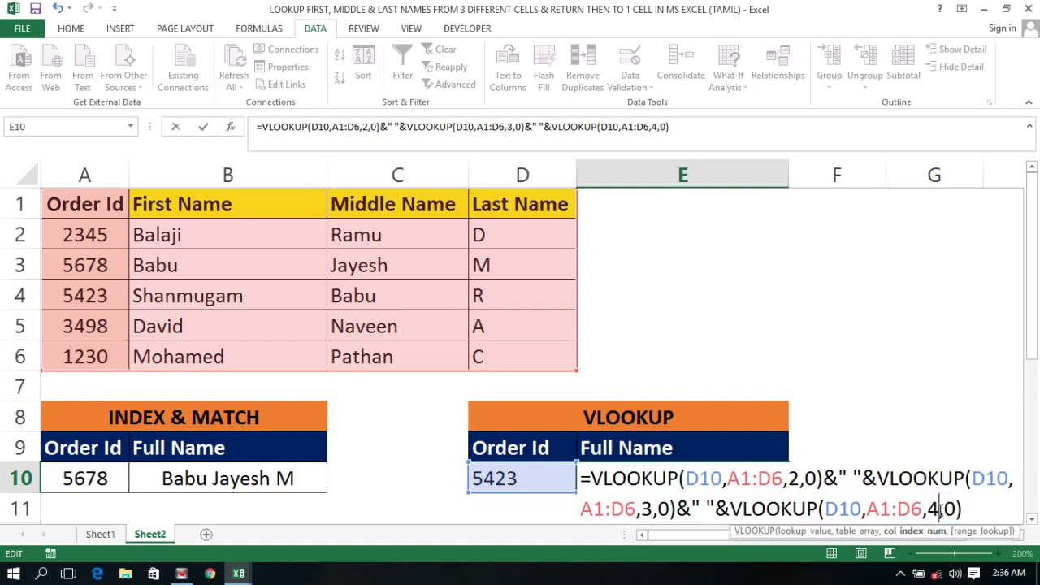
left_click(967, 510)
key("Return")
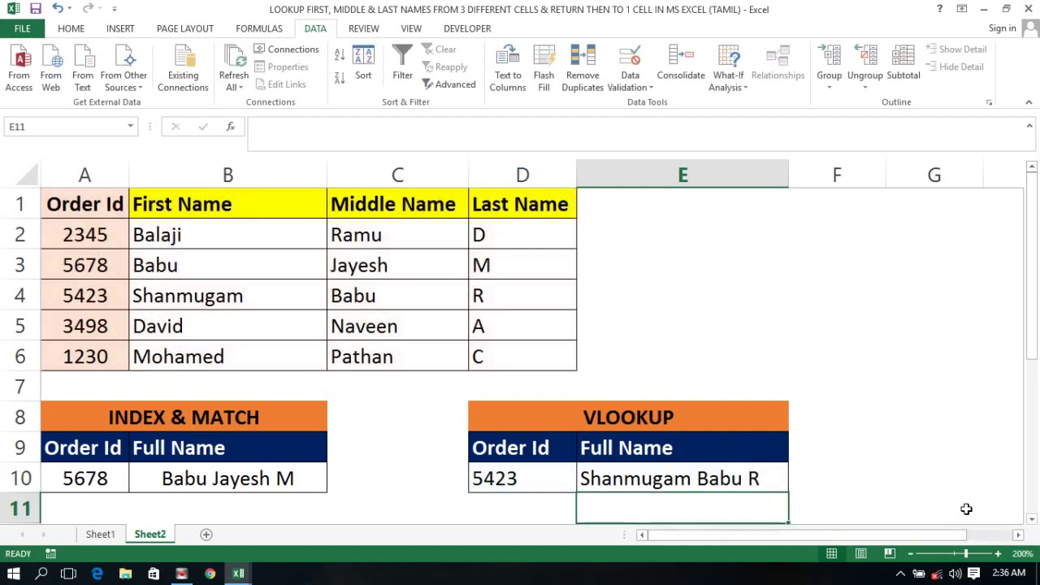
Compare the full name returned in E10 with the first and middle names in row 4.
left_click(674, 479)
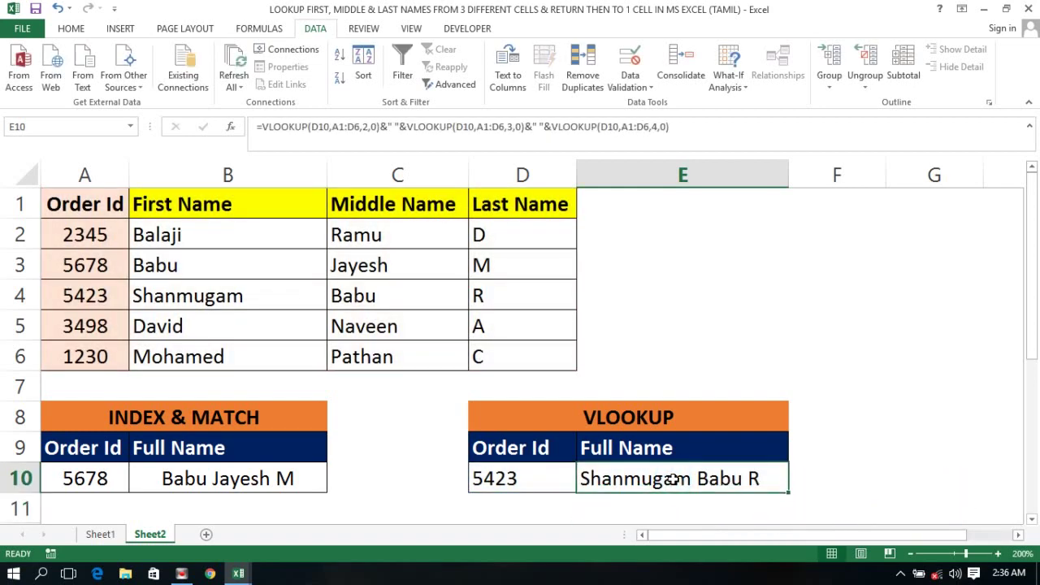
left_click(196, 299)
left_click(433, 301)
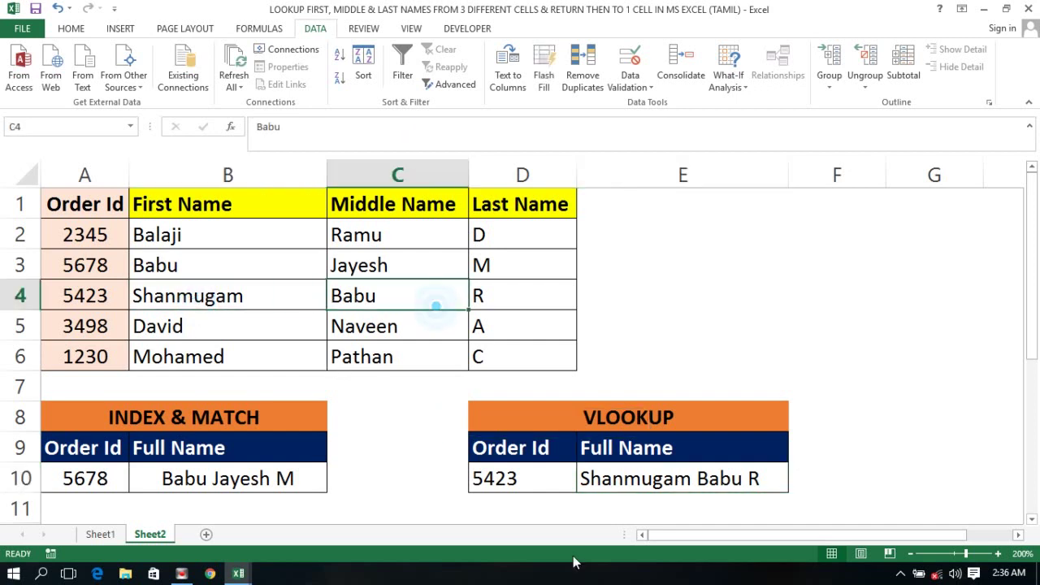
Choose the last and then the first order ID from D10's list to test the VLOOKUP full name.
left_click(545, 486)
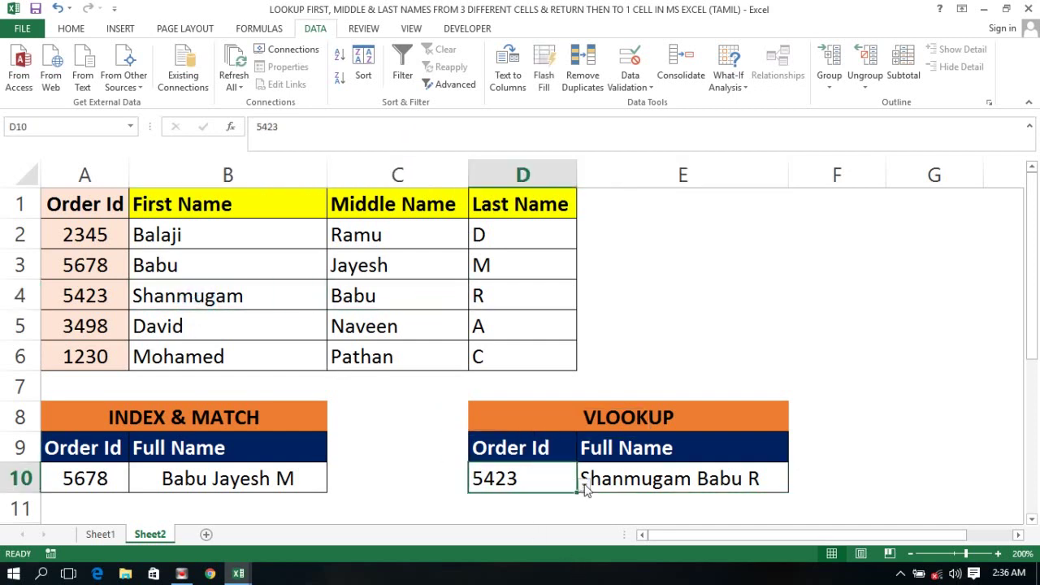
left_click(584, 485)
left_click(459, 455)
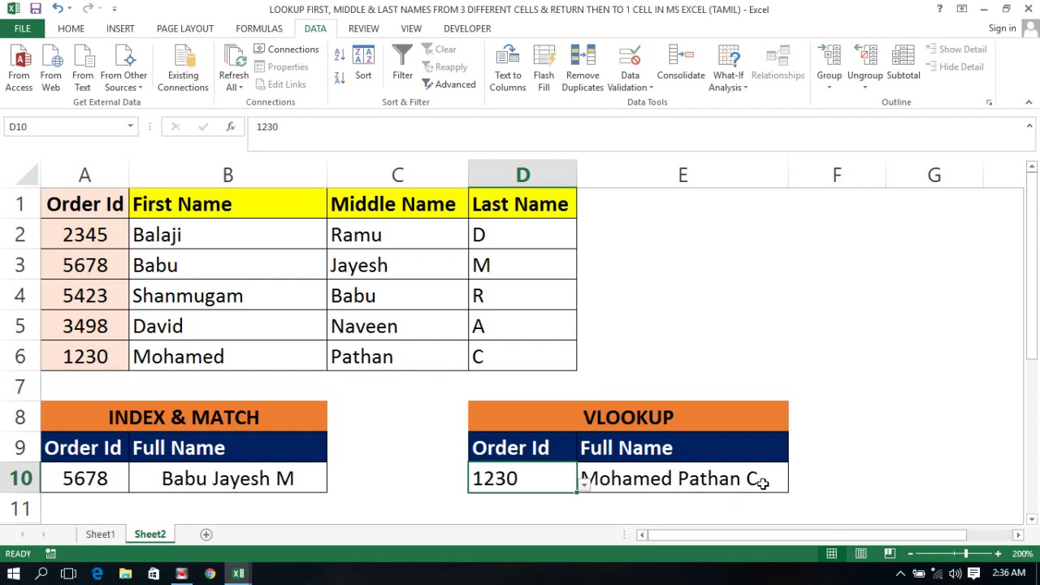
left_click(584, 485)
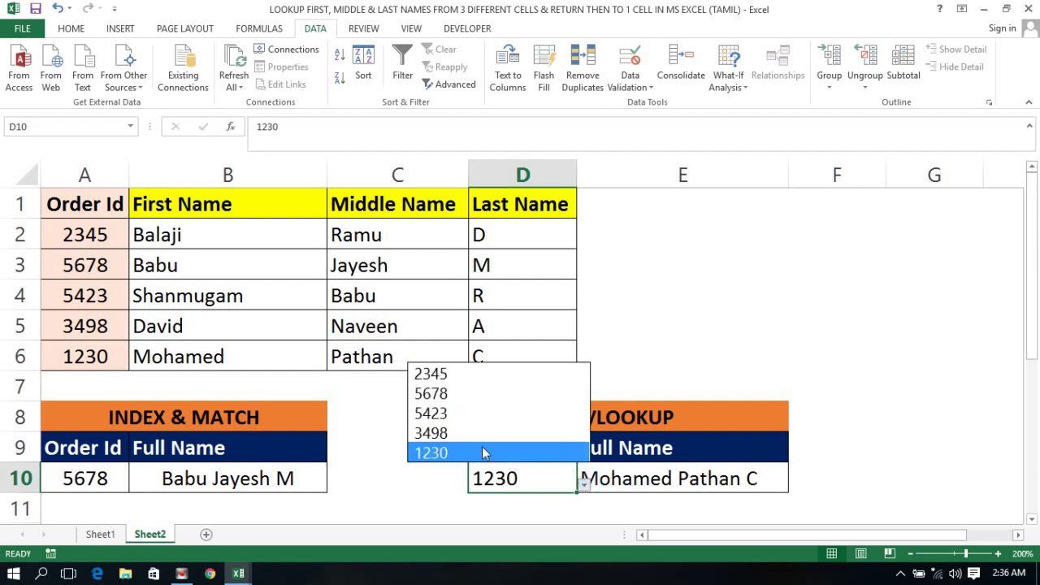
left_click(455, 375)
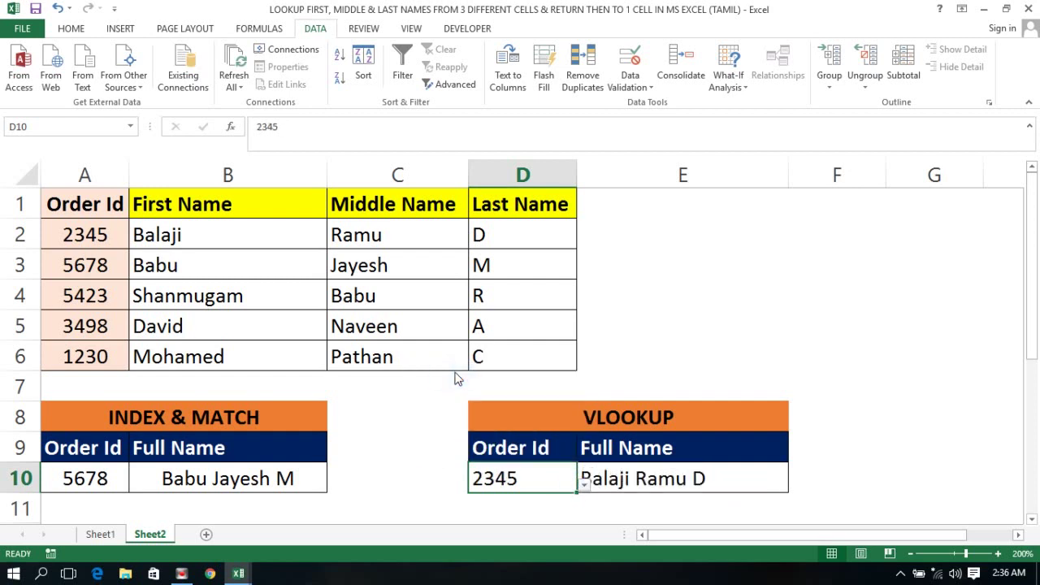
left_click(901, 466)
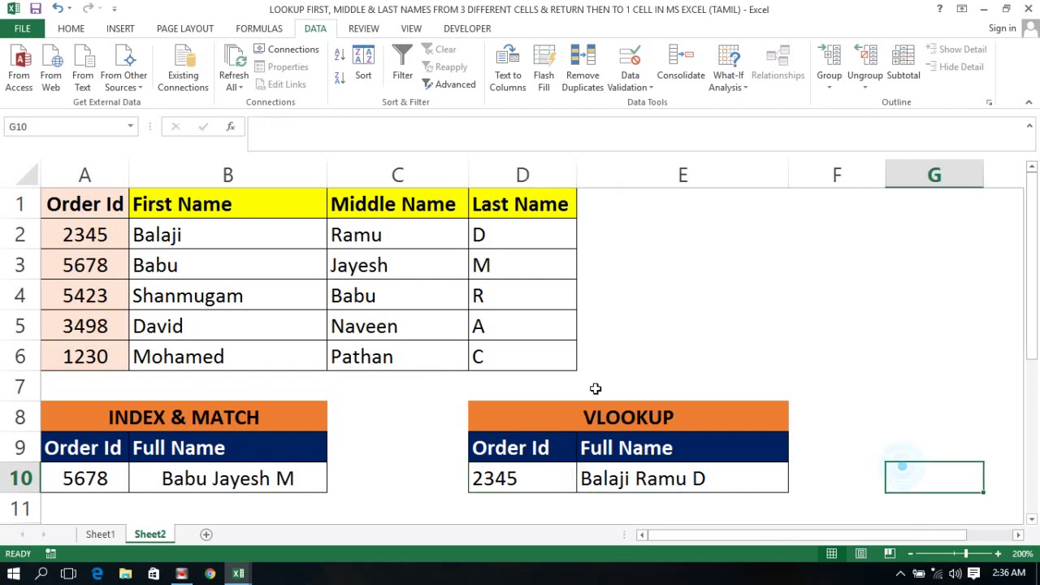
left_click(523, 448)
left_click(301, 381)
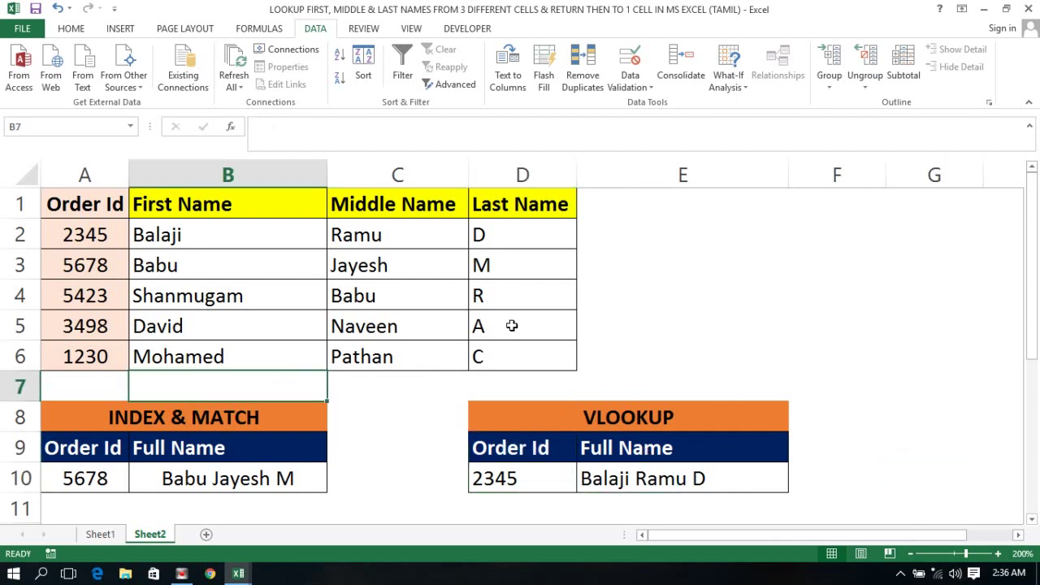
left_click(628, 284)
Show the INDEX & MATCH formula of B10 as text in E2 with FORMULATEXT.
left_click(663, 241)
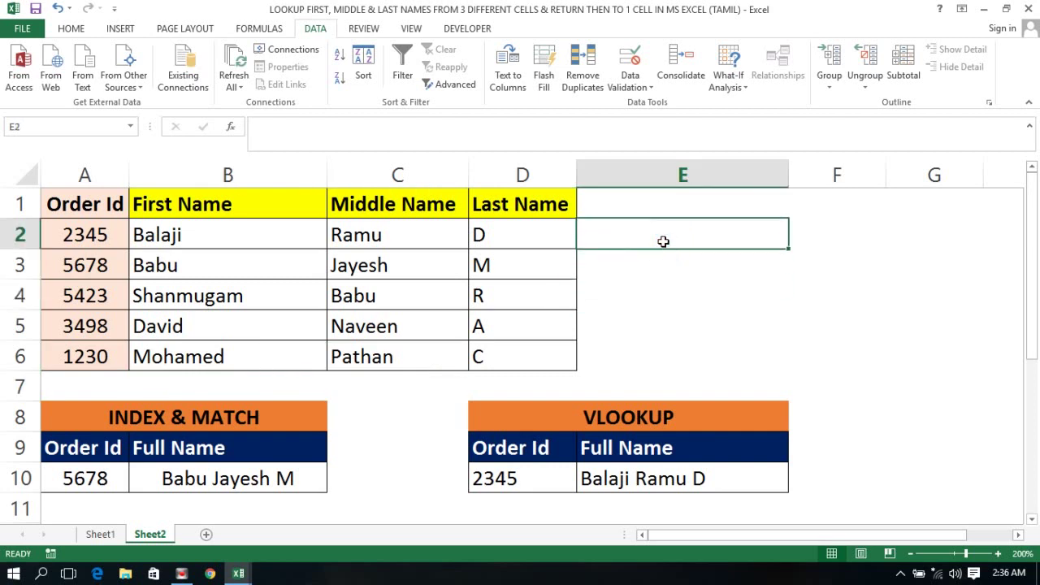
type("=FORM")
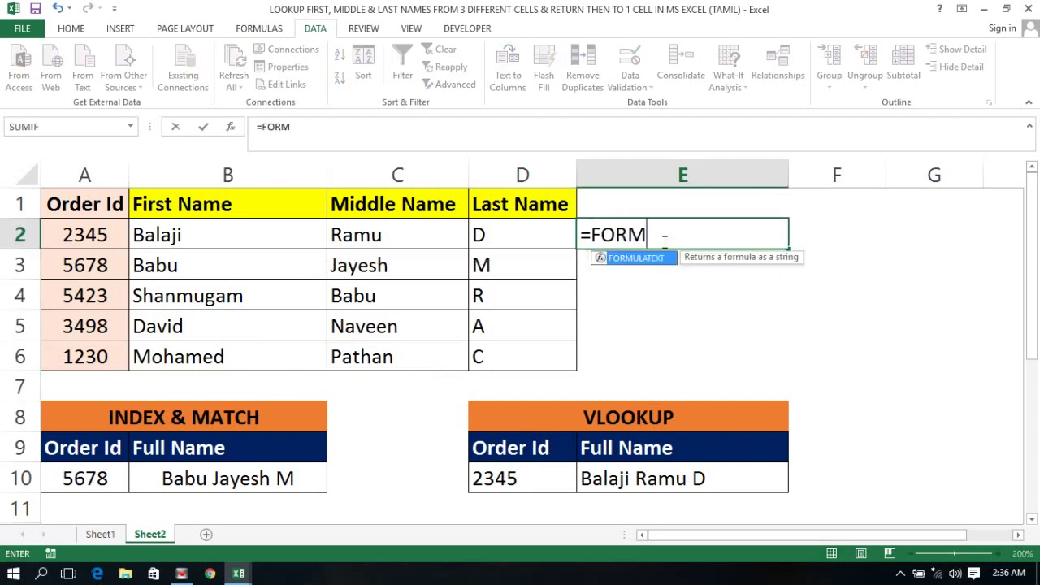
key("Tab")
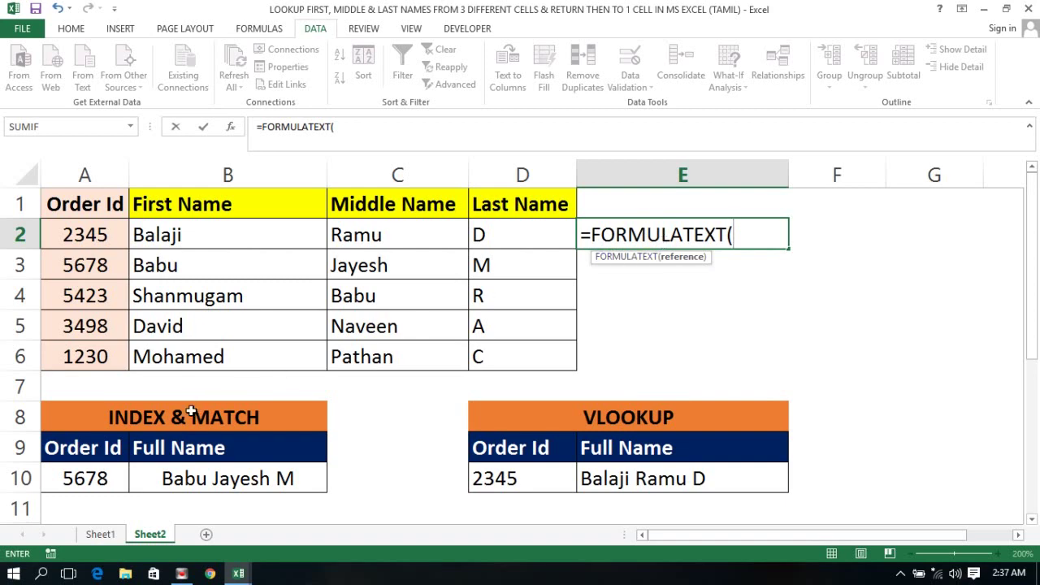
left_click(192, 472)
key("Return")
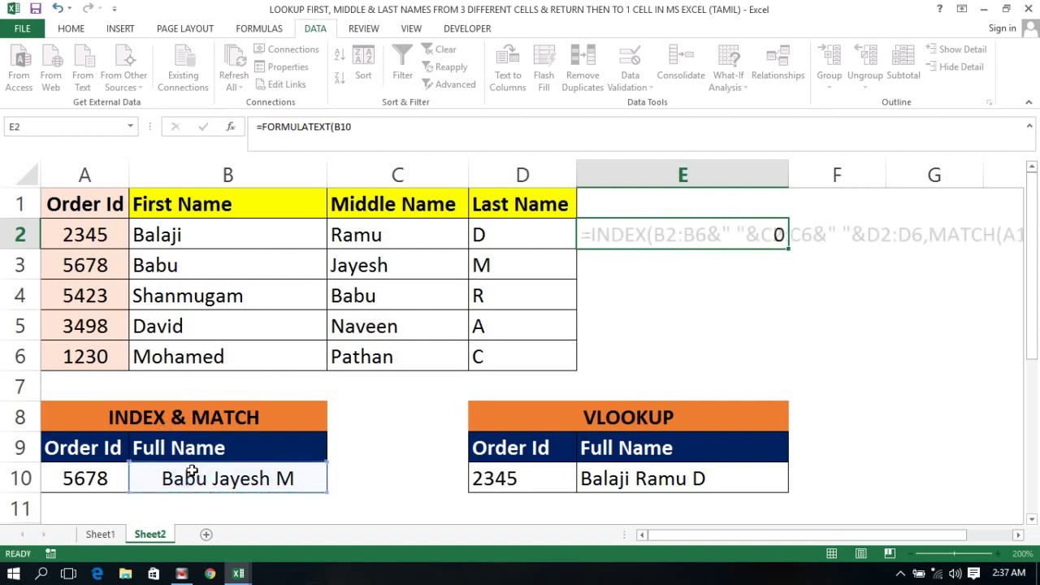
key("Up")
key("Down")
key("Down")
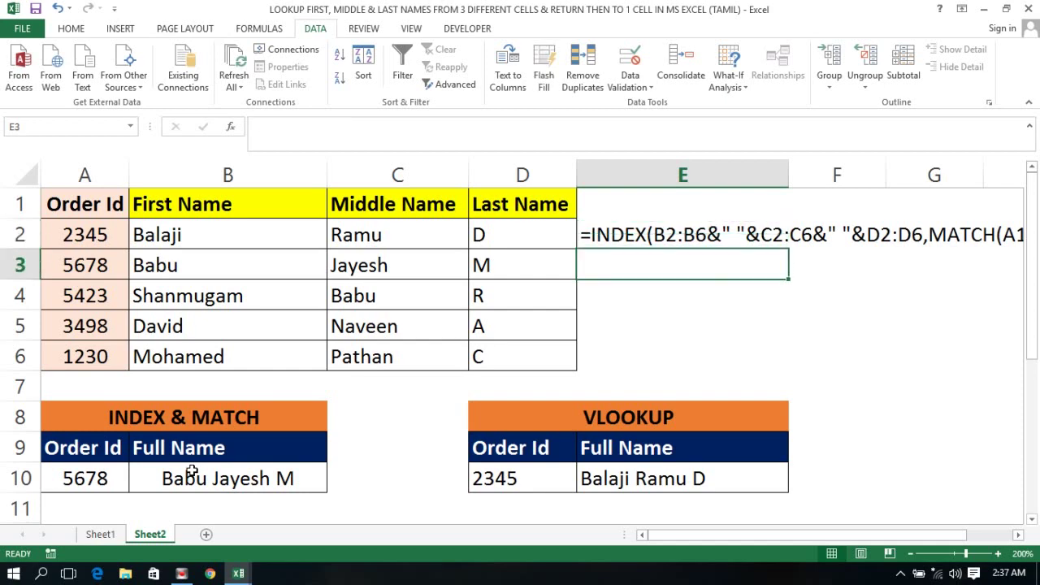
type("=FORN")
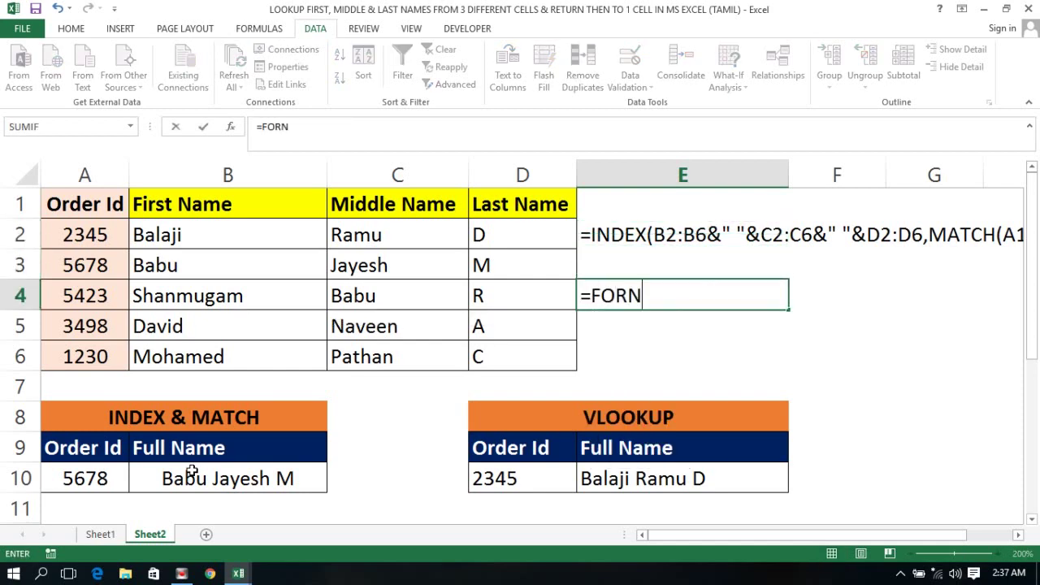
key("Tab")
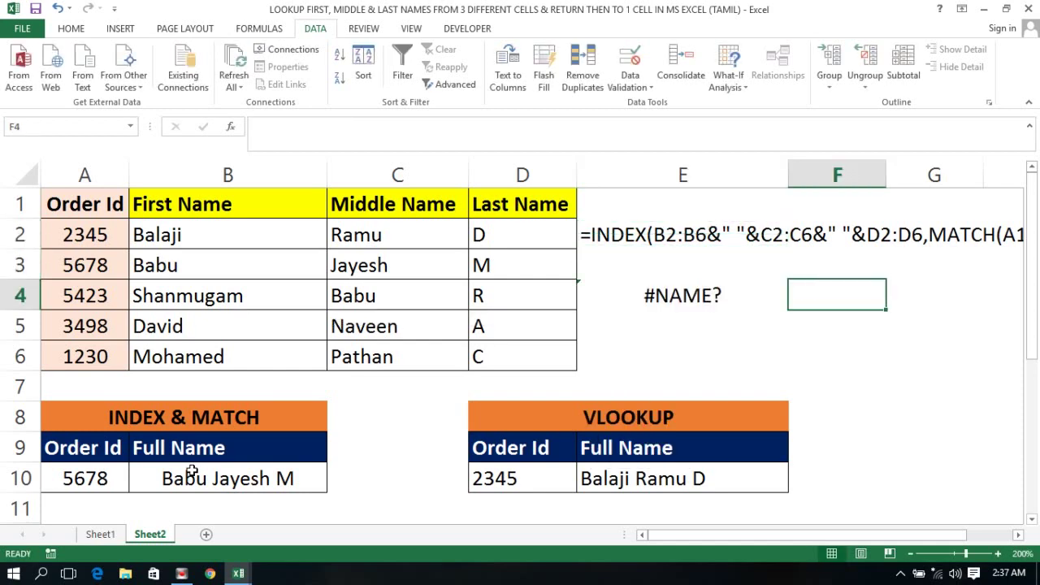
key("Left")
Show the VLOOKUP formula of E10 as text in E4 with FORMULATEXT.
type("=FORMULATEXT(")
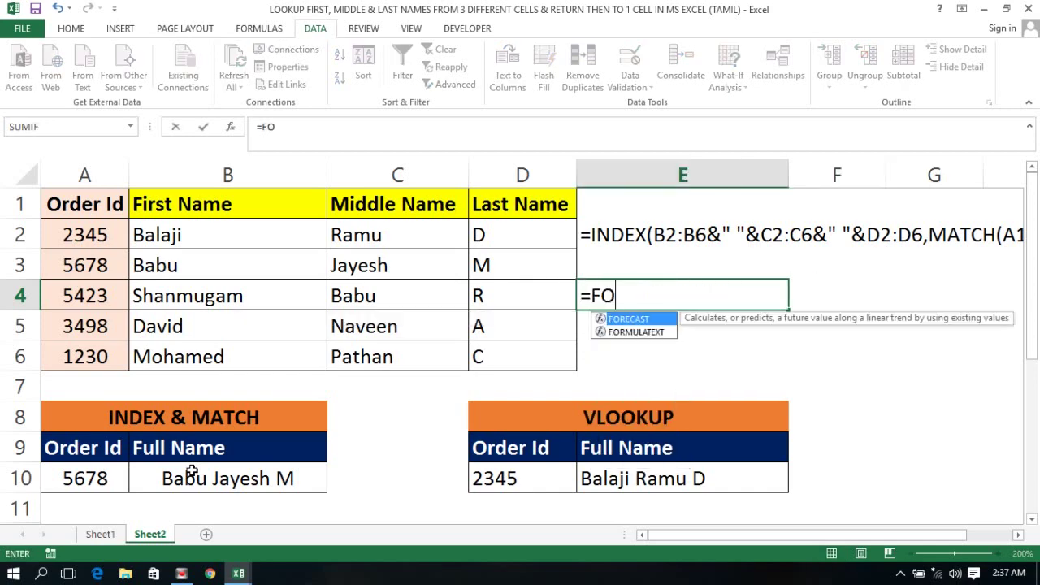
key("Down")
key("Down")
key("Down")
key("Down")
key("Down")
key("Down")
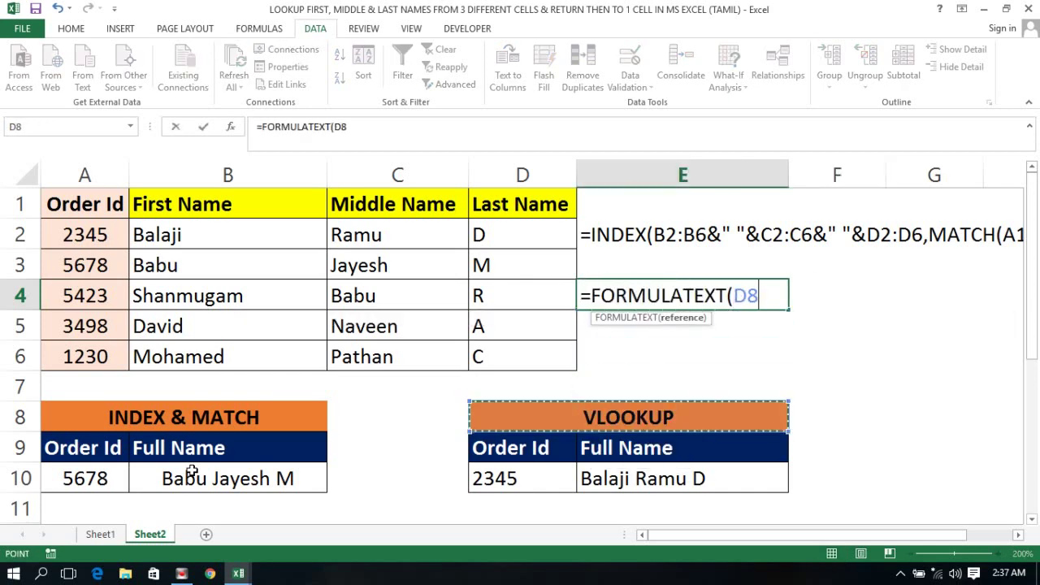
key("Return")
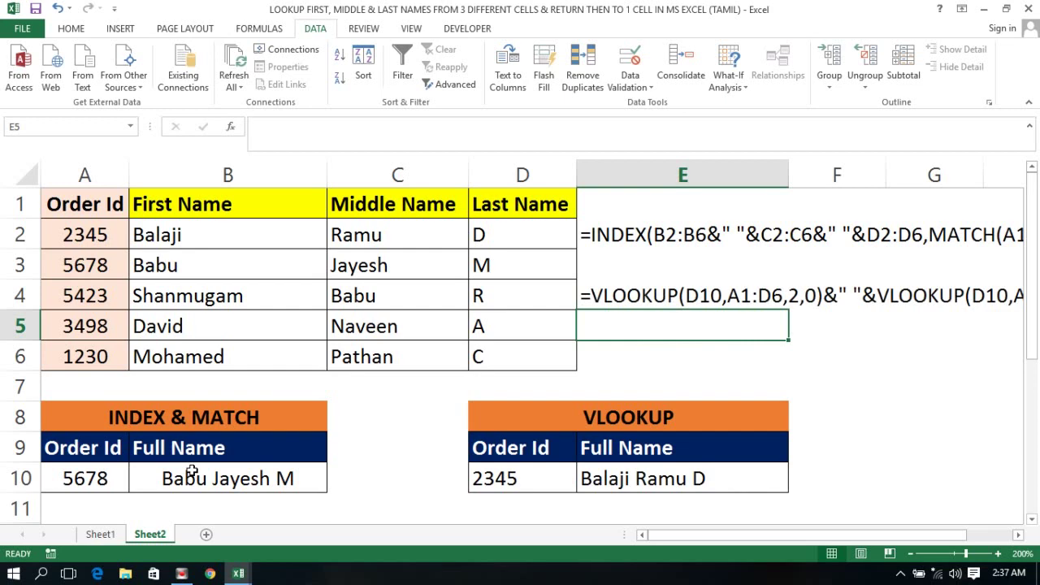
Convert the formula texts in E2:E4 to static values by copying and pasting them in place as values.
key("Up")
key("shift+Up")
key("shift+Up")
key("ctrl+c")
key("alt+e")
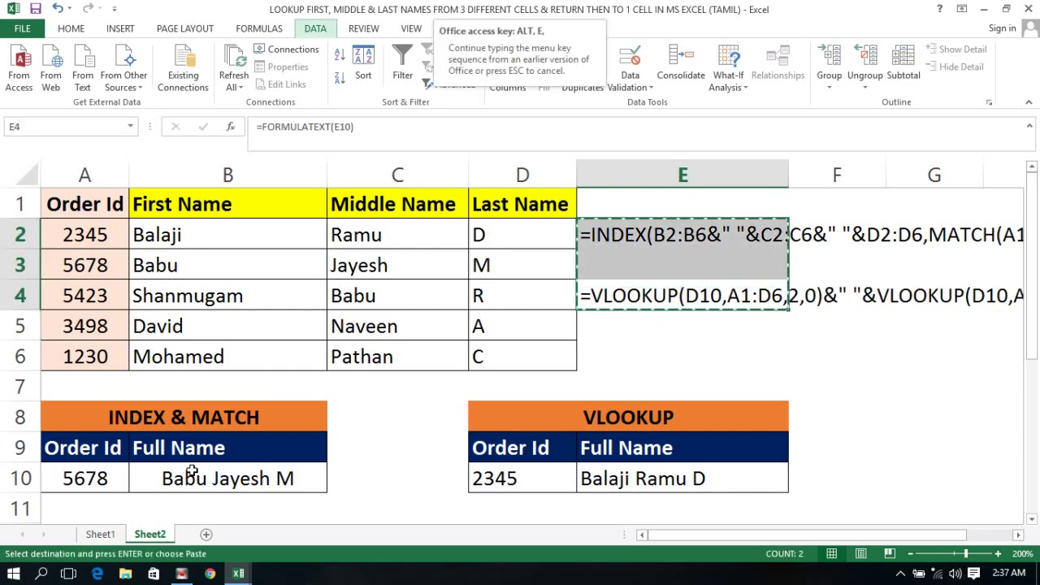
key("s")
key("v")
key("Return")
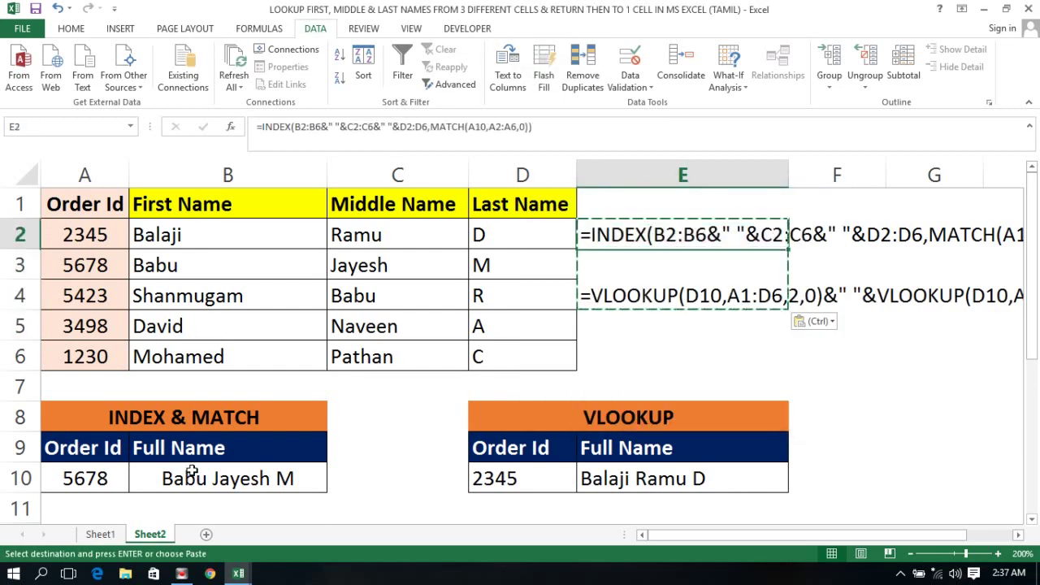
Merge and center E2:H3 and wrap the INDEX & MATCH formula text inside it.
key("shift+Right")
key("shift+Right")
key("shift+Right")
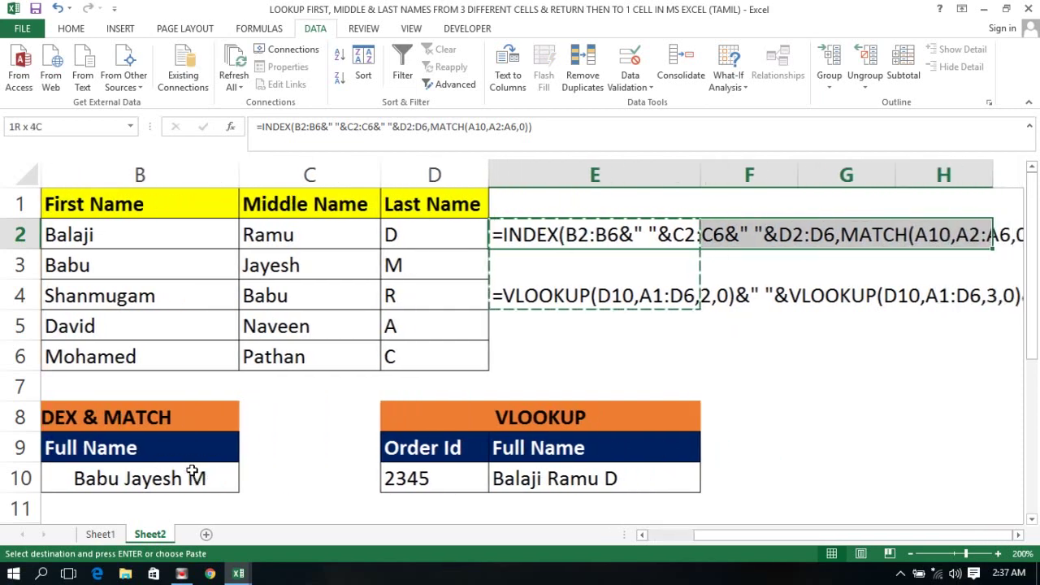
key("shift+Down")
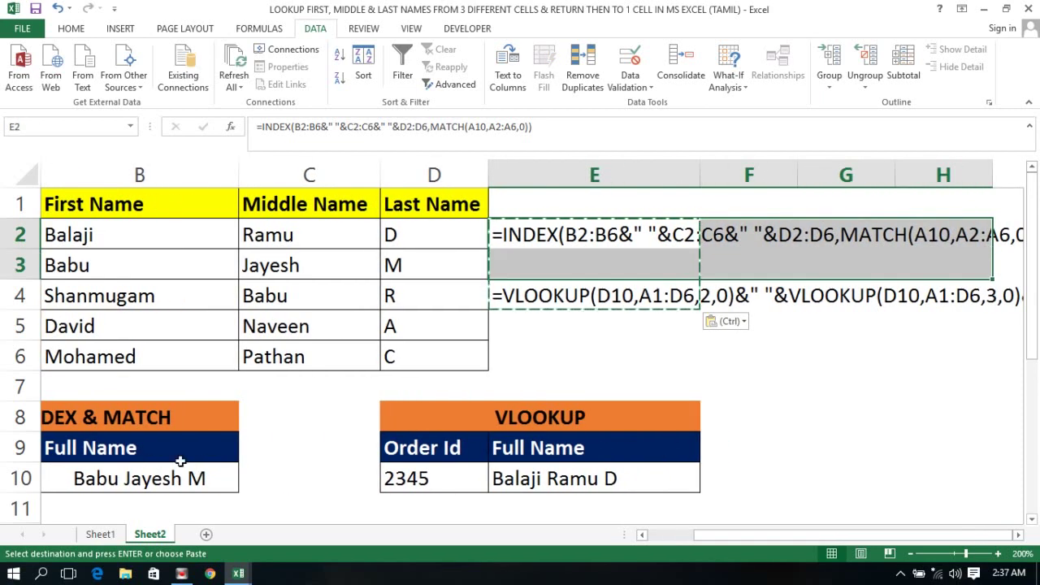
left_click(71, 29)
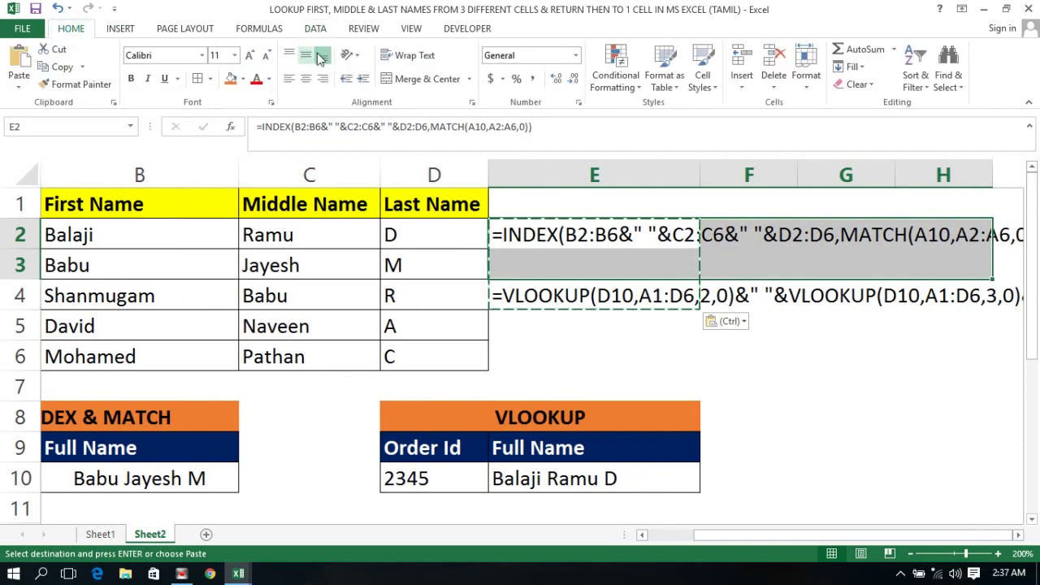
left_click(398, 82)
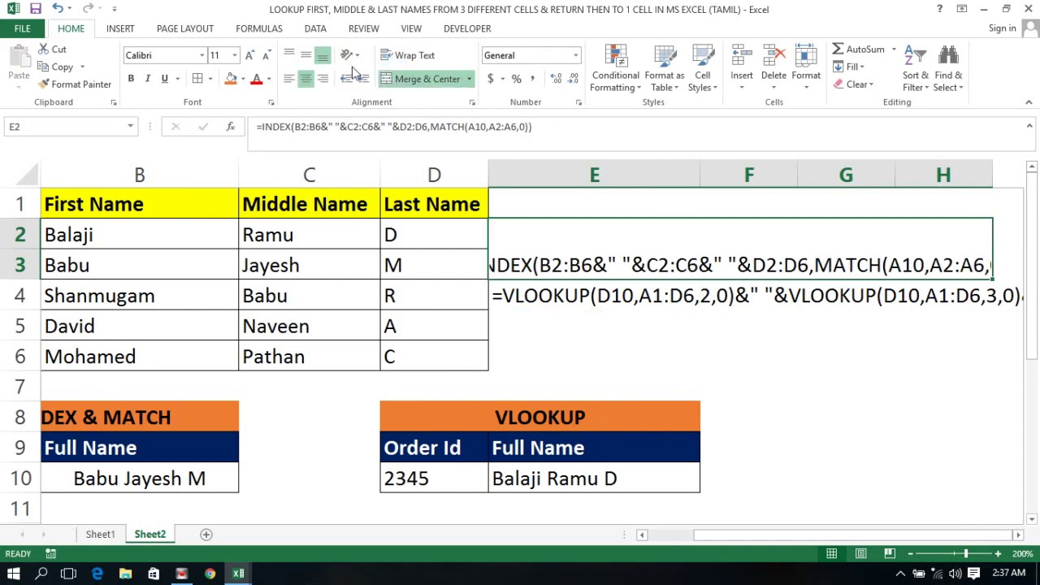
left_click(415, 57)
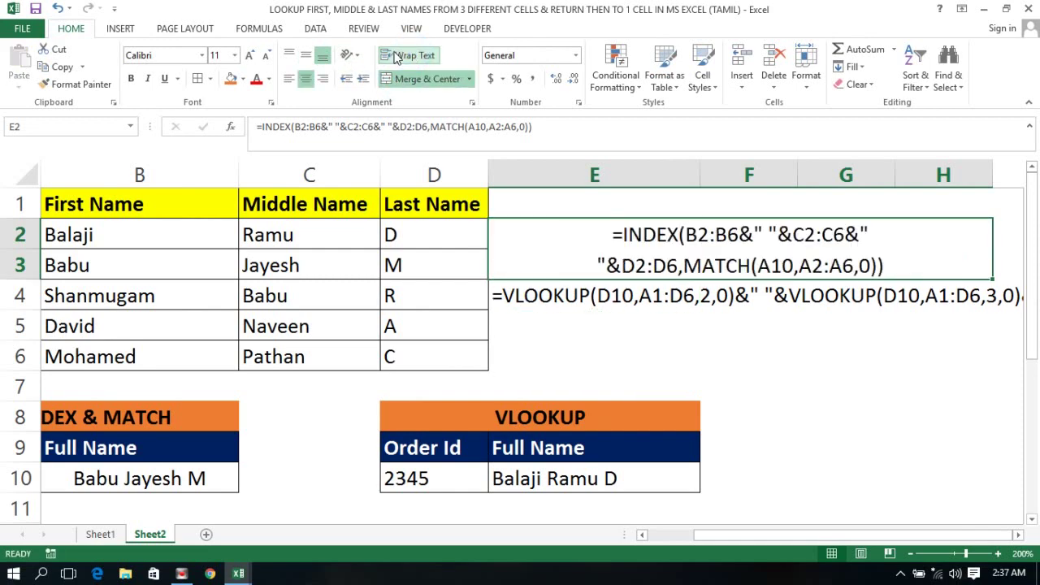
Make the INDEX & MATCH formula text in E2:H3 bold red and add borders around it.
left_click(257, 83)
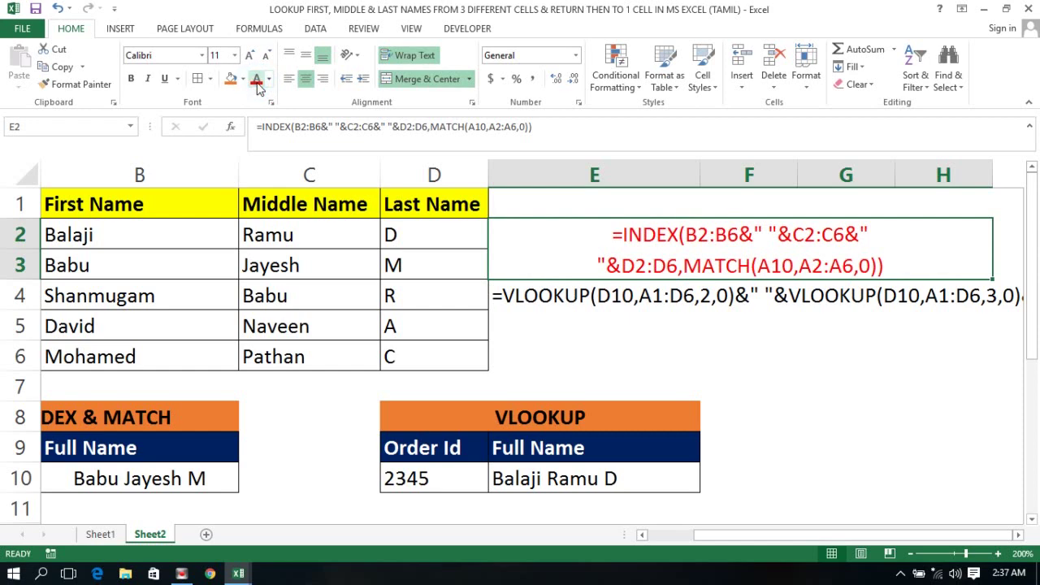
key("ctrl+b")
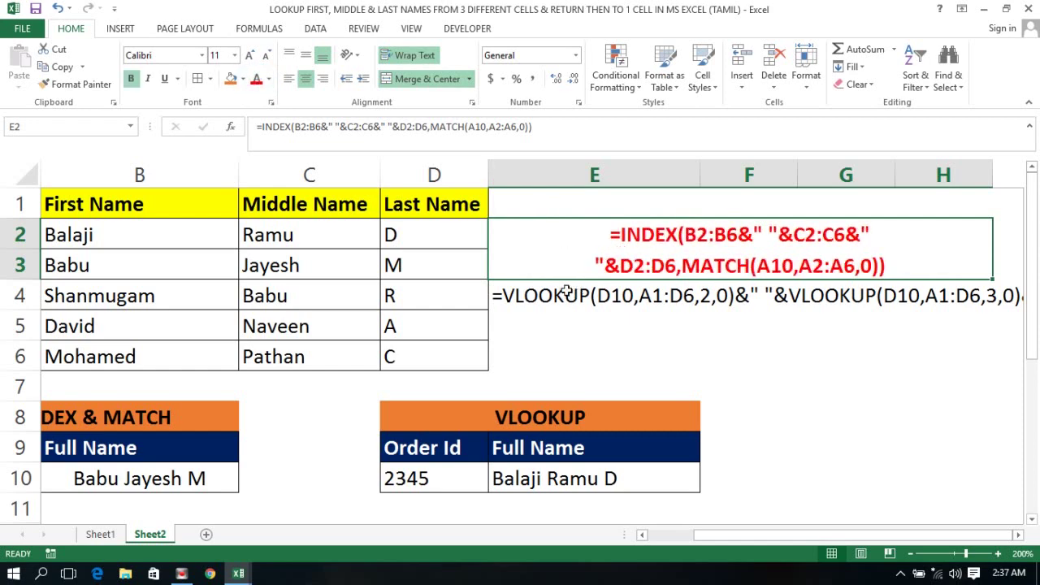
left_click(532, 298)
left_click(585, 262)
left_click(196, 79)
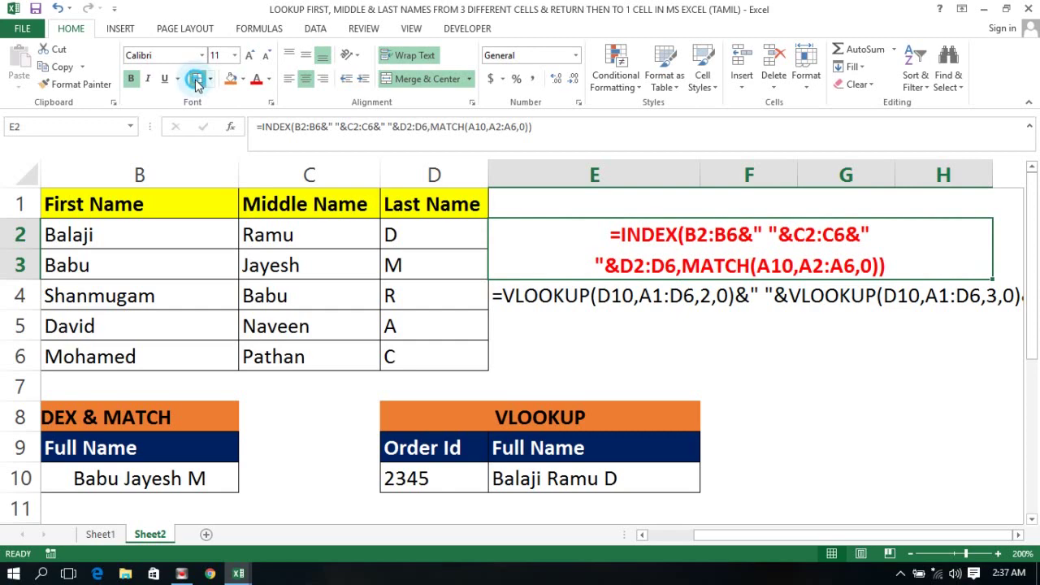
Move the VLOOKUP formula text from E4 down to E5.
left_click(591, 327)
left_click(594, 299)
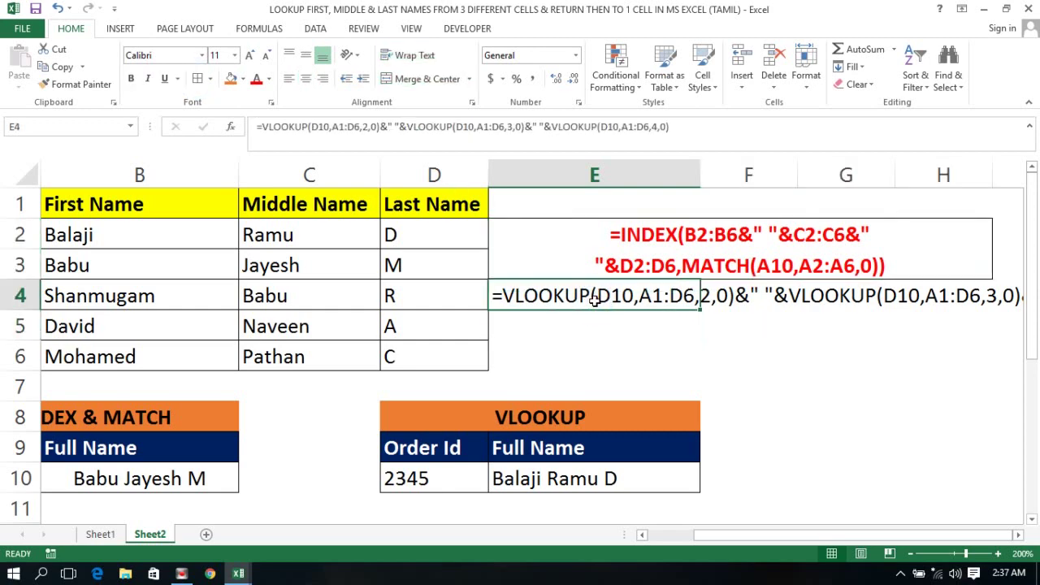
key("ctrl+c")
key("Down")
key("Return")
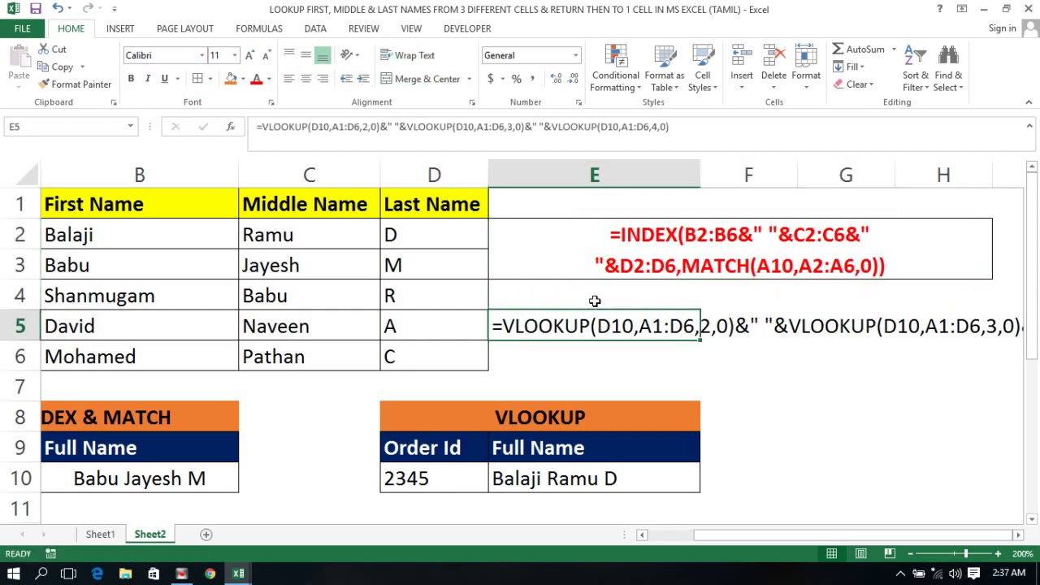
Merge and center E5:H6 and format the VLOOKUP formula text as wrapped, bold and red.
key("shift+Down")
key("shift+Right")
key("shift+Right")
key("shift+Right")
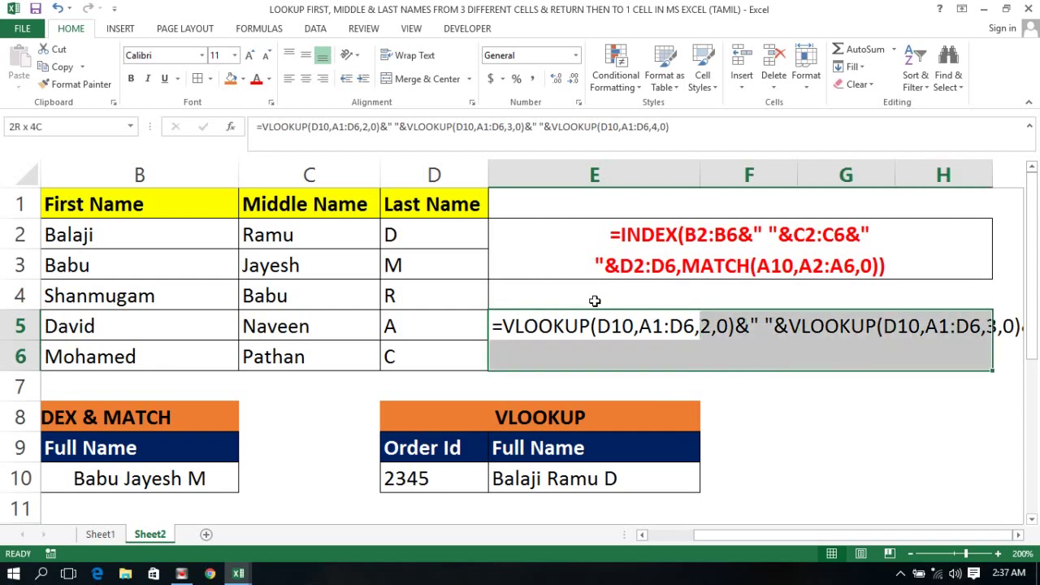
left_click(451, 82)
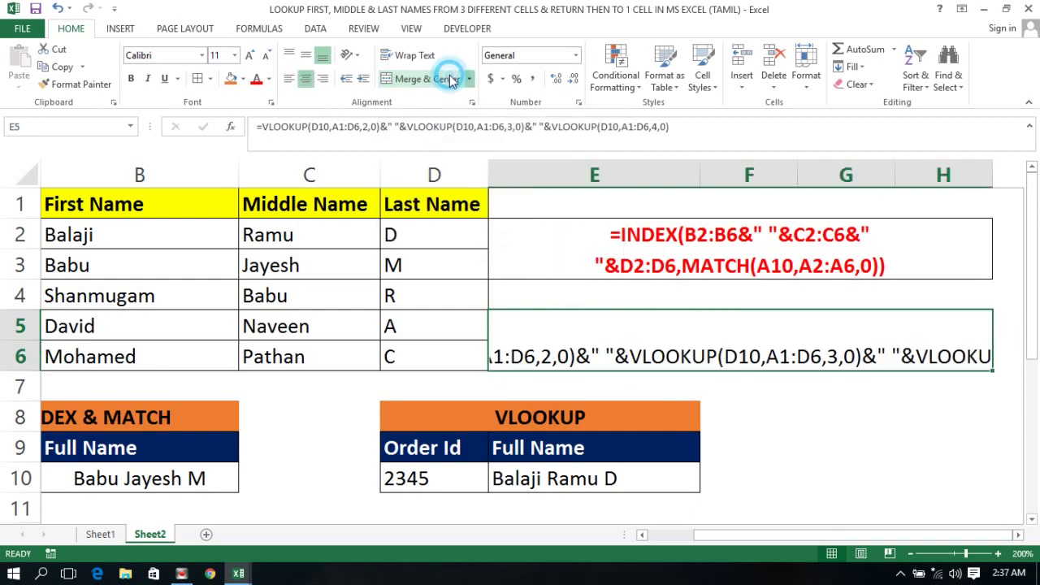
left_click(410, 56)
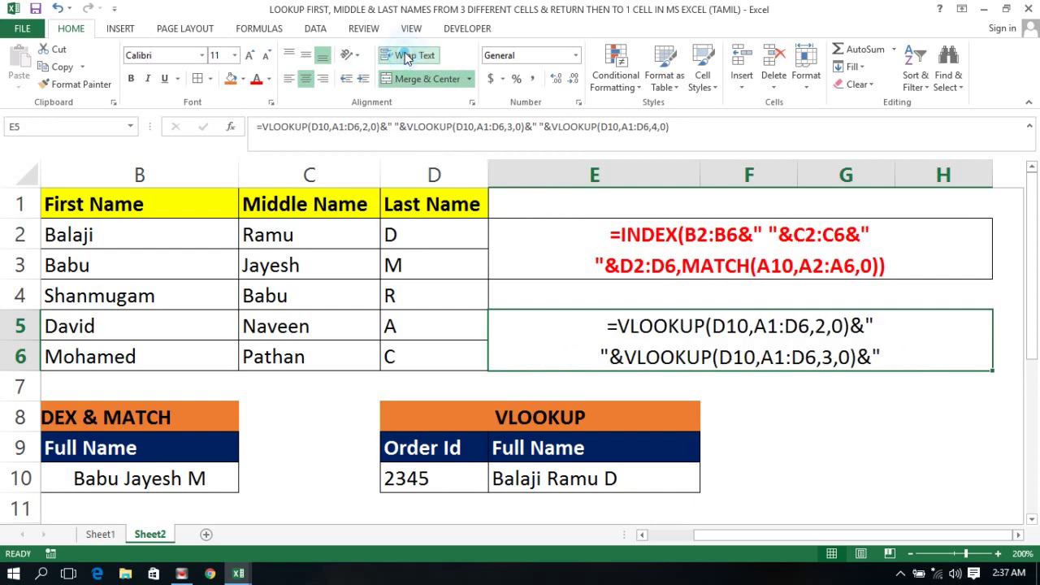
left_click(256, 80)
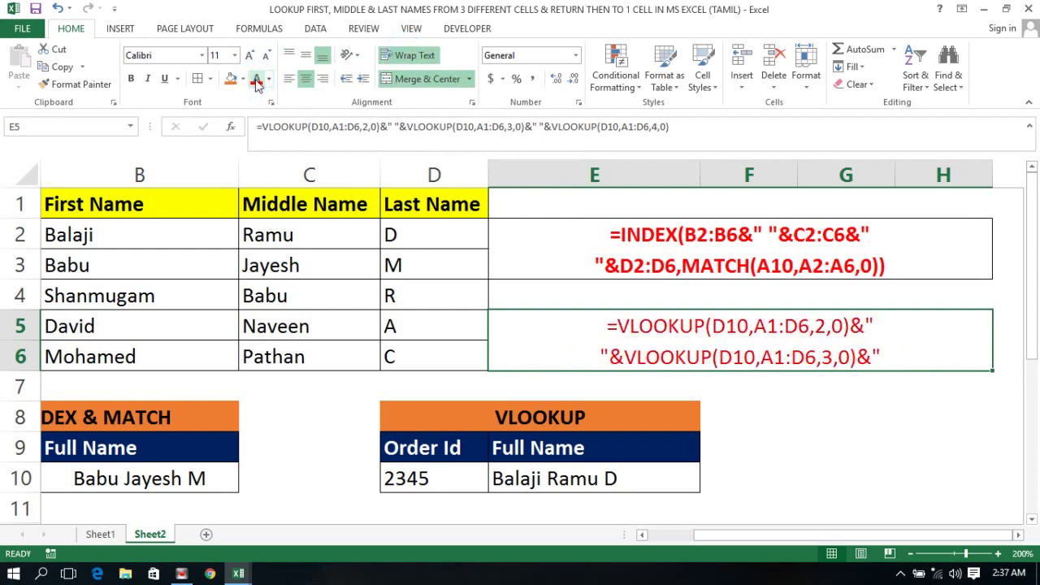
key("ctrl+b")
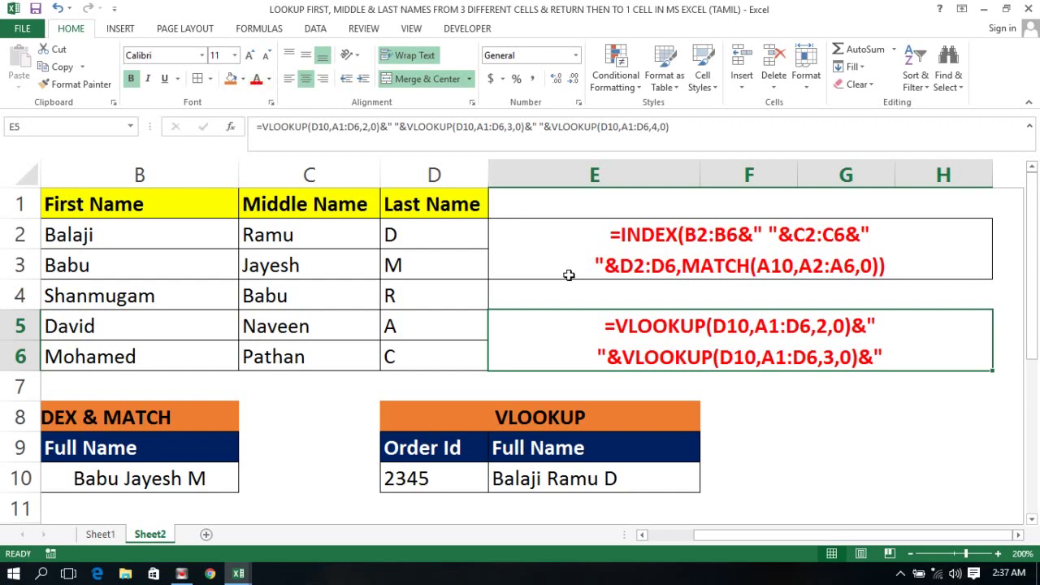
Extend the merged VLOOKUP formula block to E5:H7 and add borders around it.
key("shift+Down")
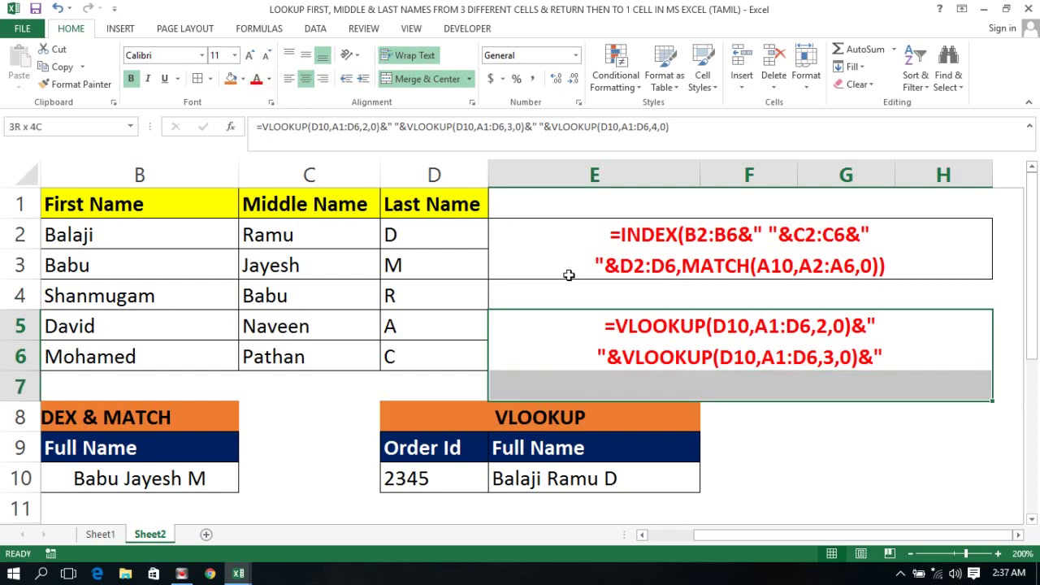
left_click(440, 81)
left_click(437, 79)
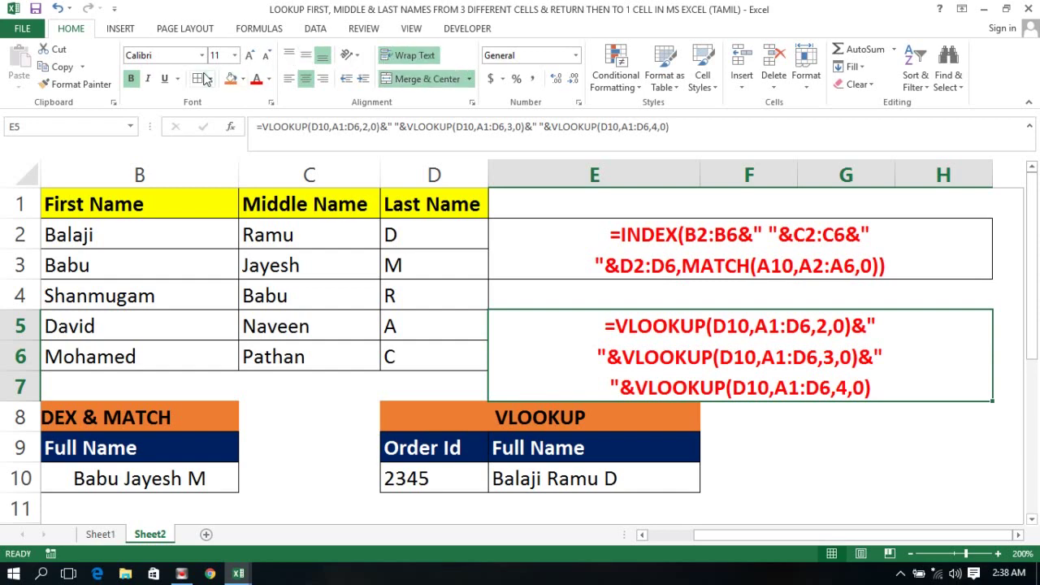
left_click(600, 303)
key("ctrl+Up")
key("ctrl+Left")
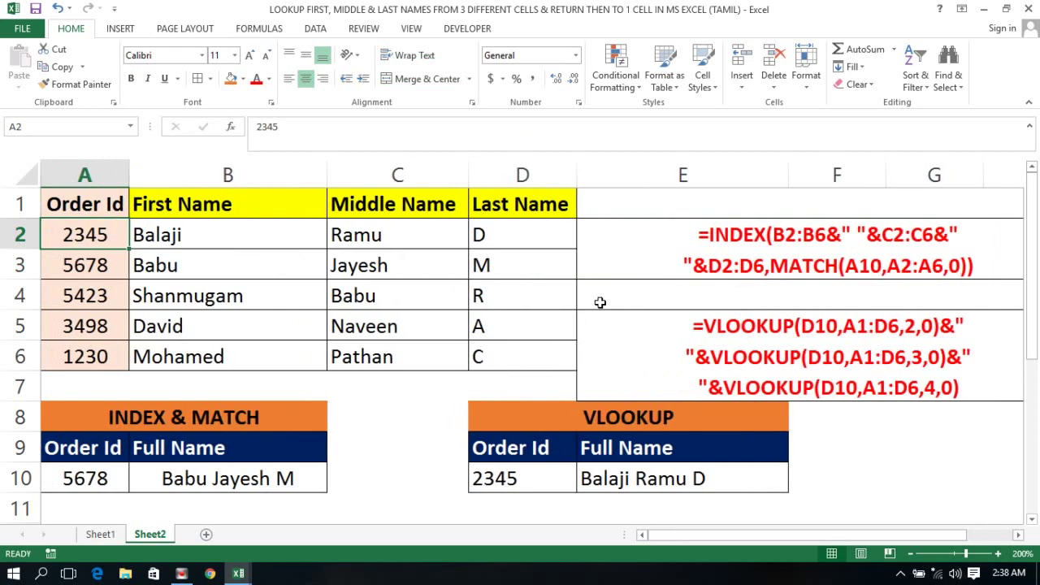
key("Down")
key("Down")
key("Down")
key("Down")
key("Down")
key("Down")
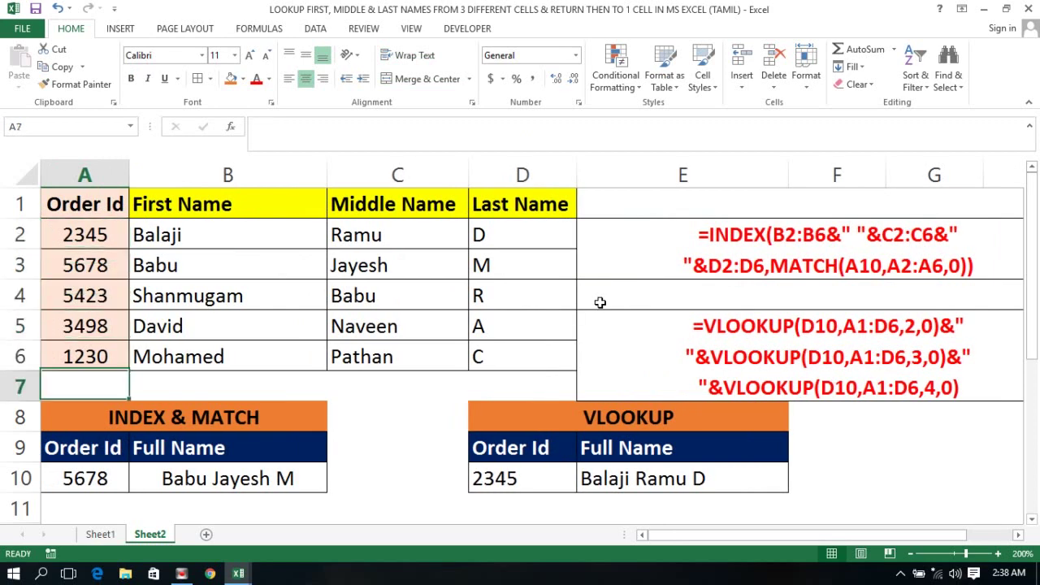
key("Up")
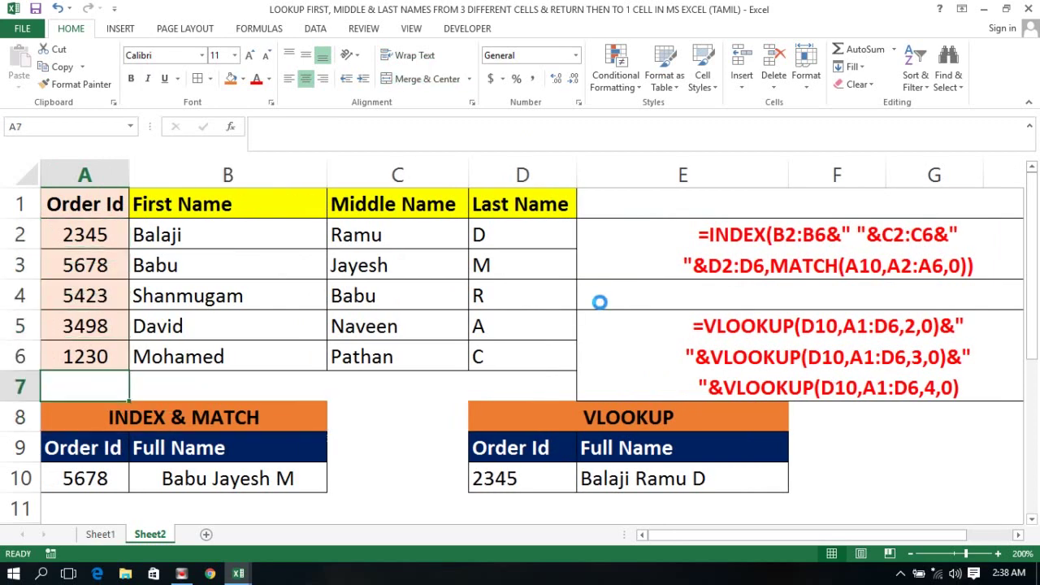
left_click(331, 404)
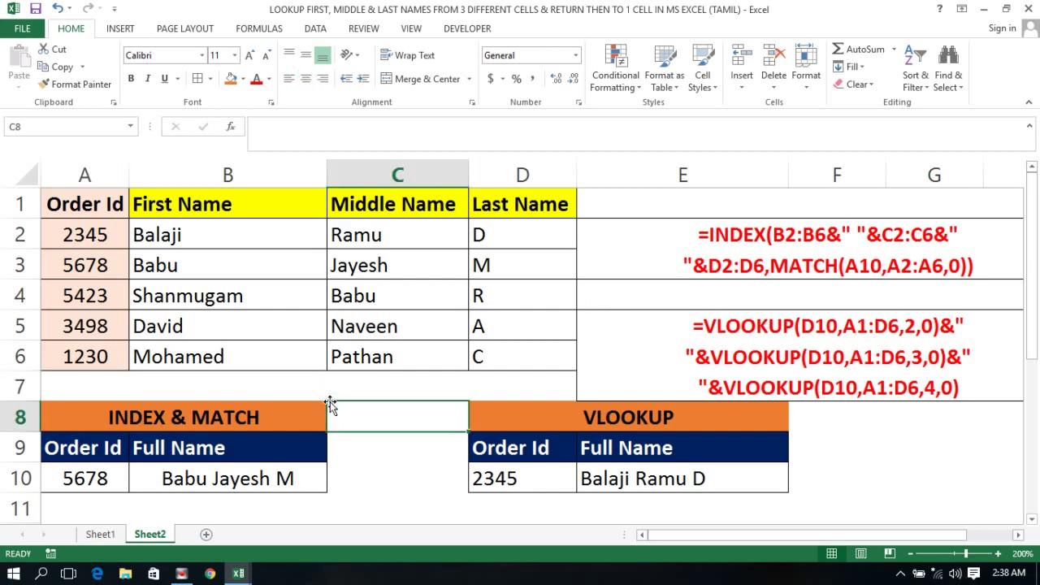